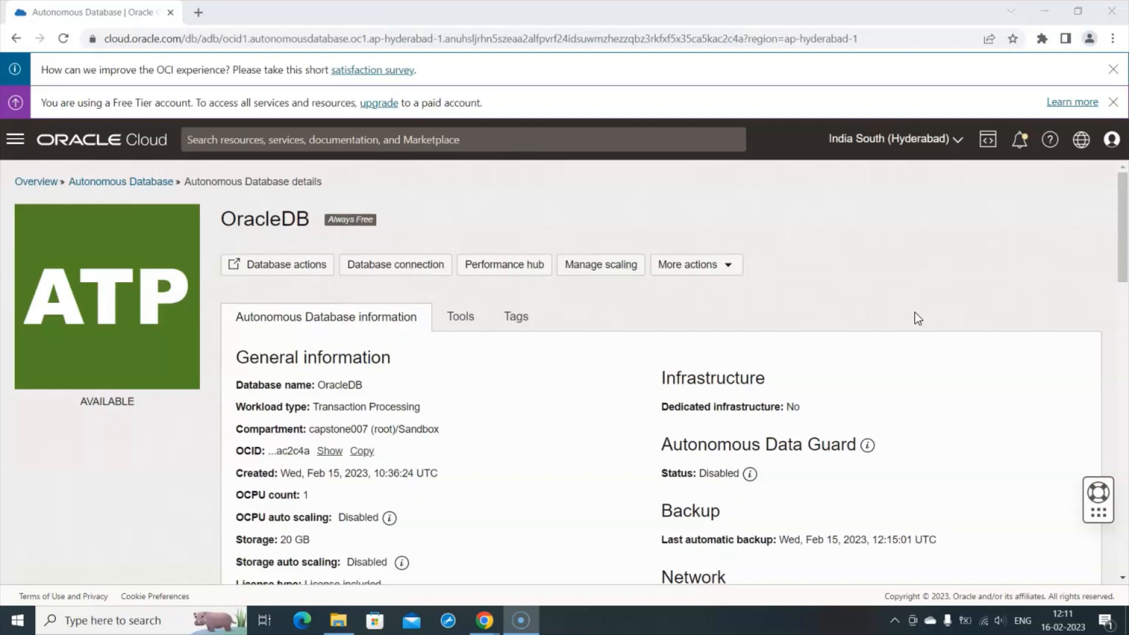
- Launch Database Actions from the OracleDB details page and wait for its Launchpad
click(285, 265)
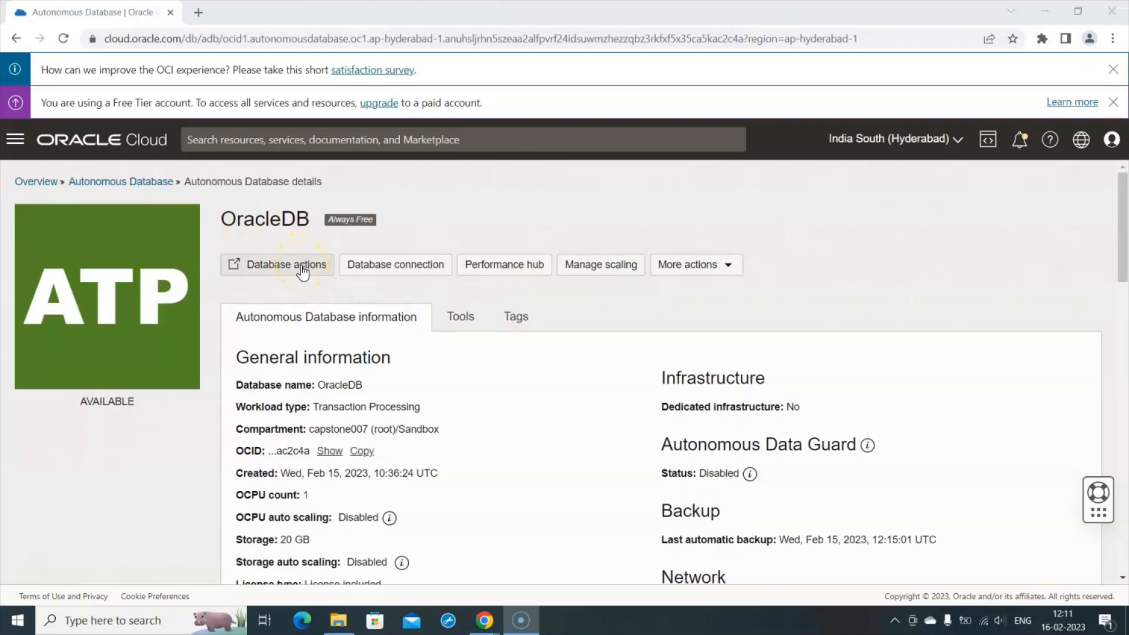
click(302, 271)
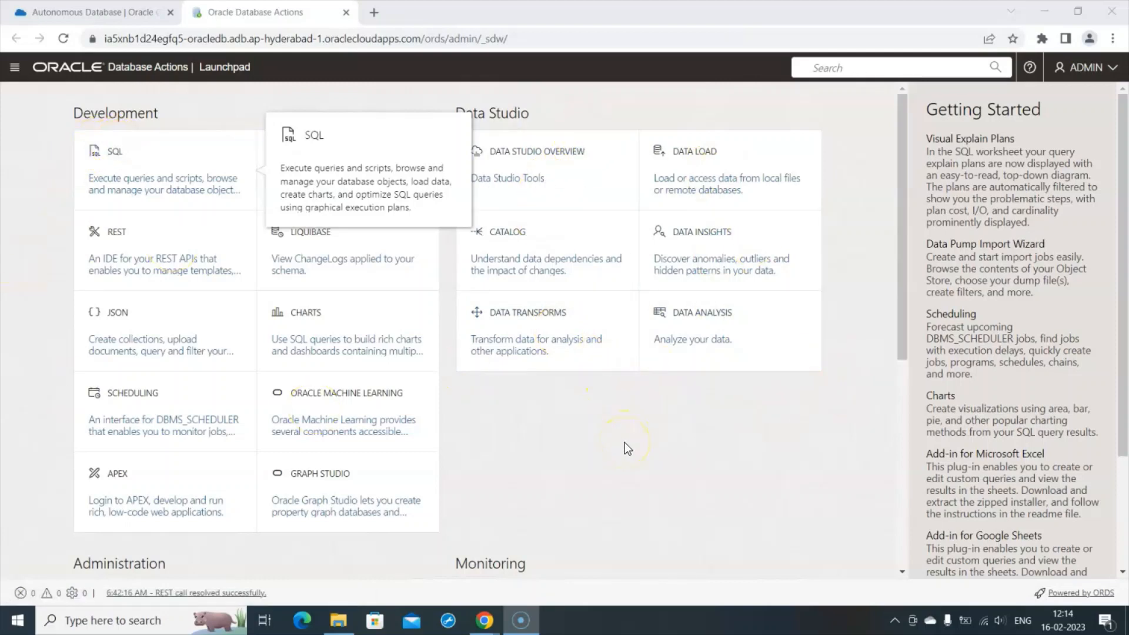
- Open the SQL tool under Development on the Launchpad
click(121, 162)
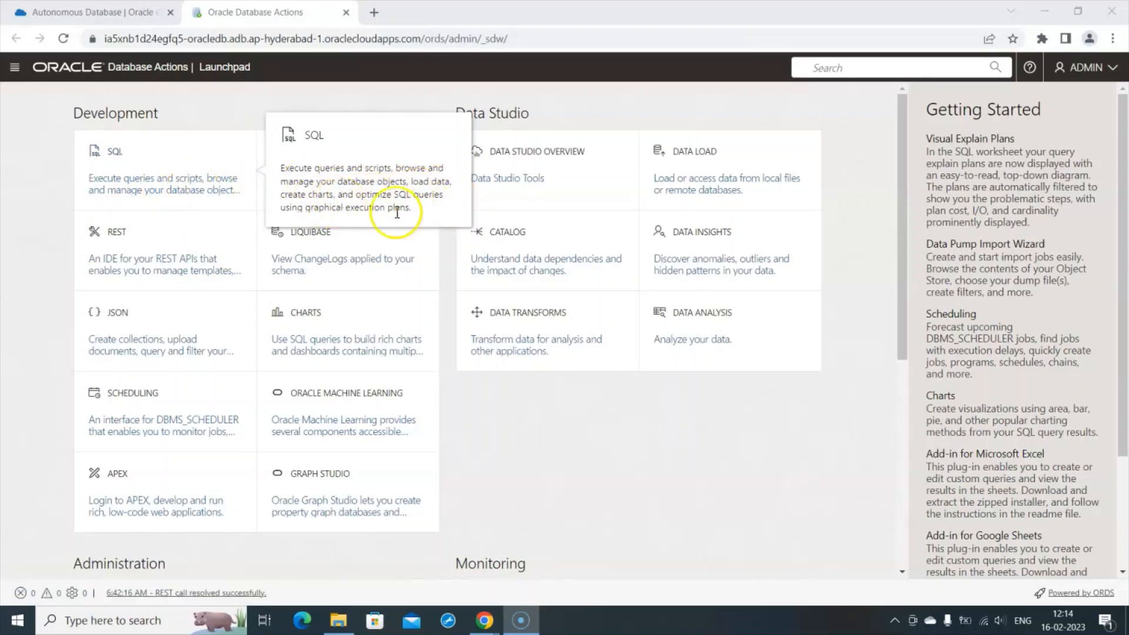
- Open the SQL worksheet from the Launchpad
click(122, 157)
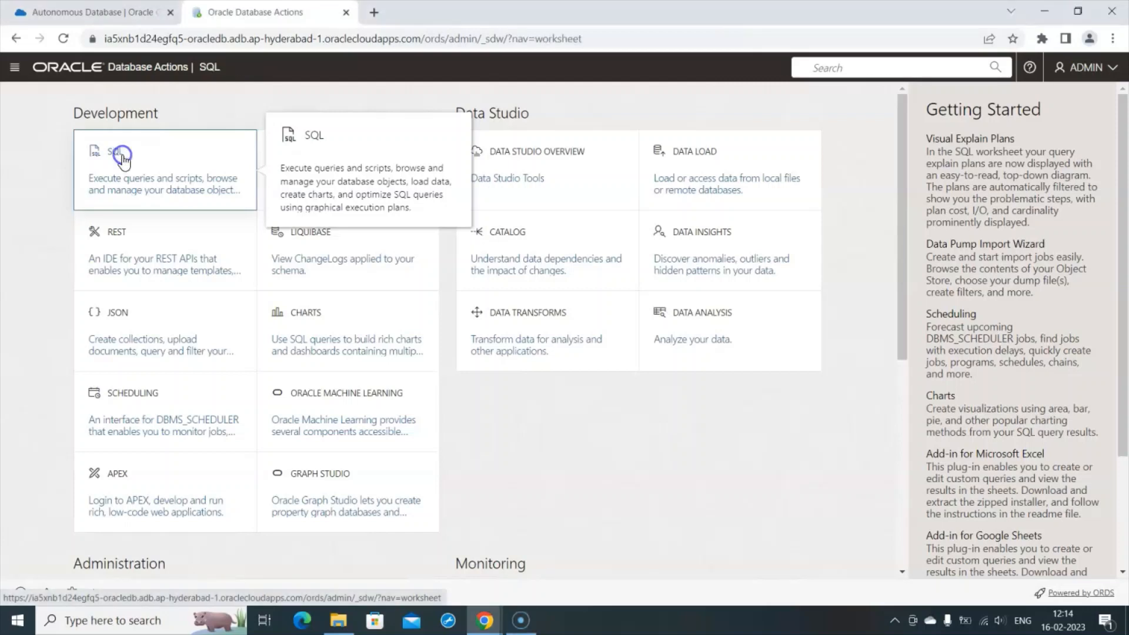
click(304, 142)
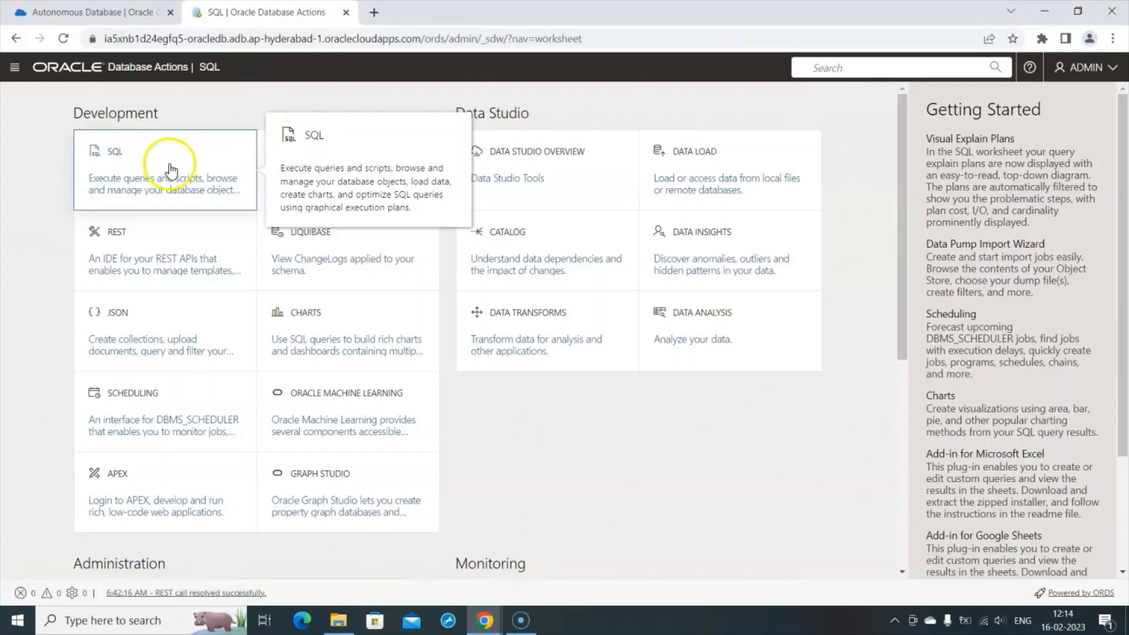
click(113, 154)
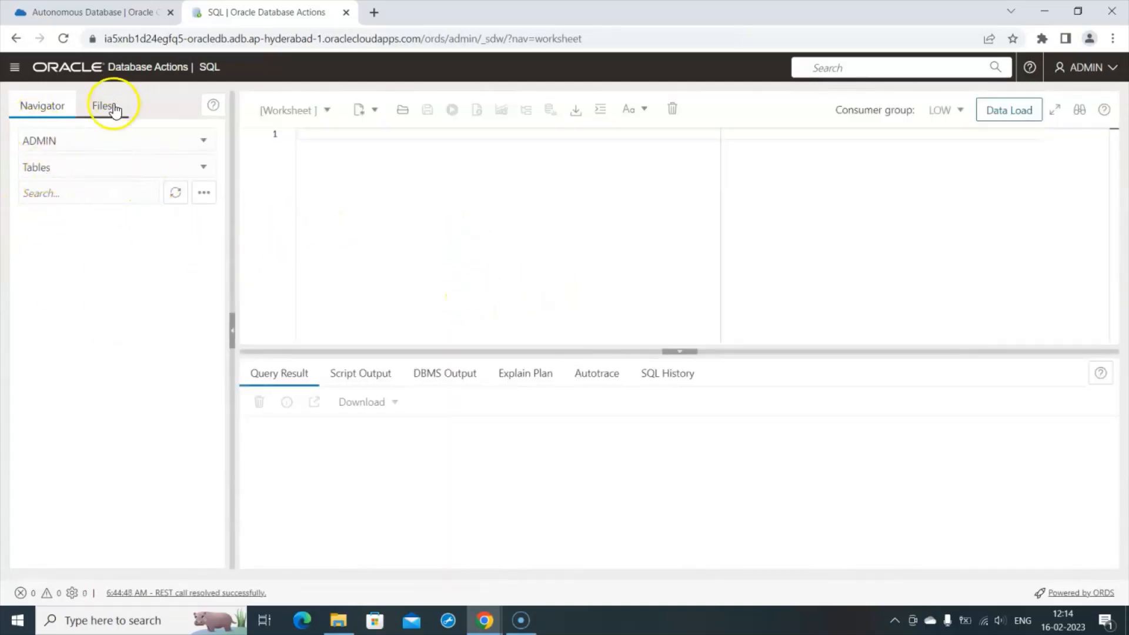
- Switch the worksheet navigator's schema to SH to list its tables
click(203, 141)
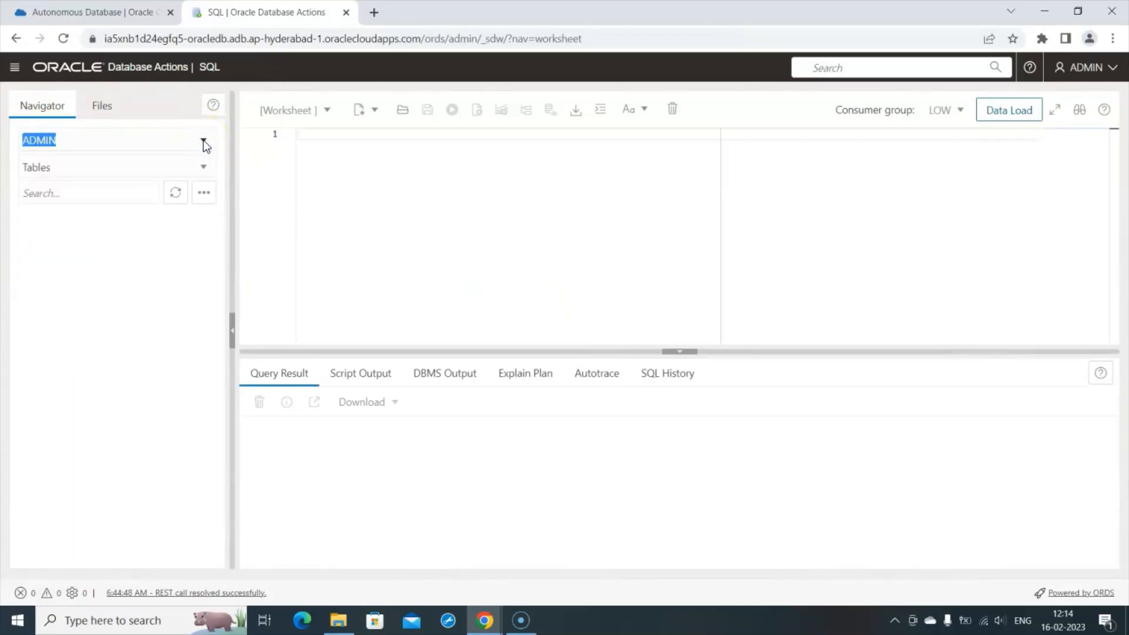
click(203, 141)
scroll(190, 196, down, 1)
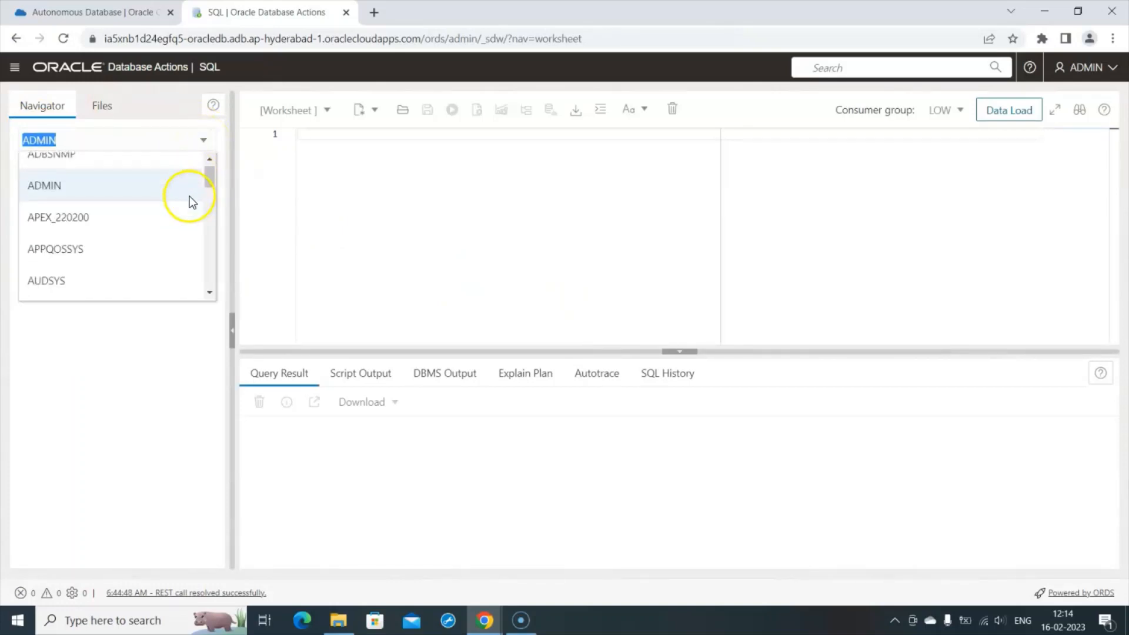
scroll(194, 190, up, 1)
scroll(194, 189, down, 1)
scroll(195, 190, up, 1)
click(355, 196)
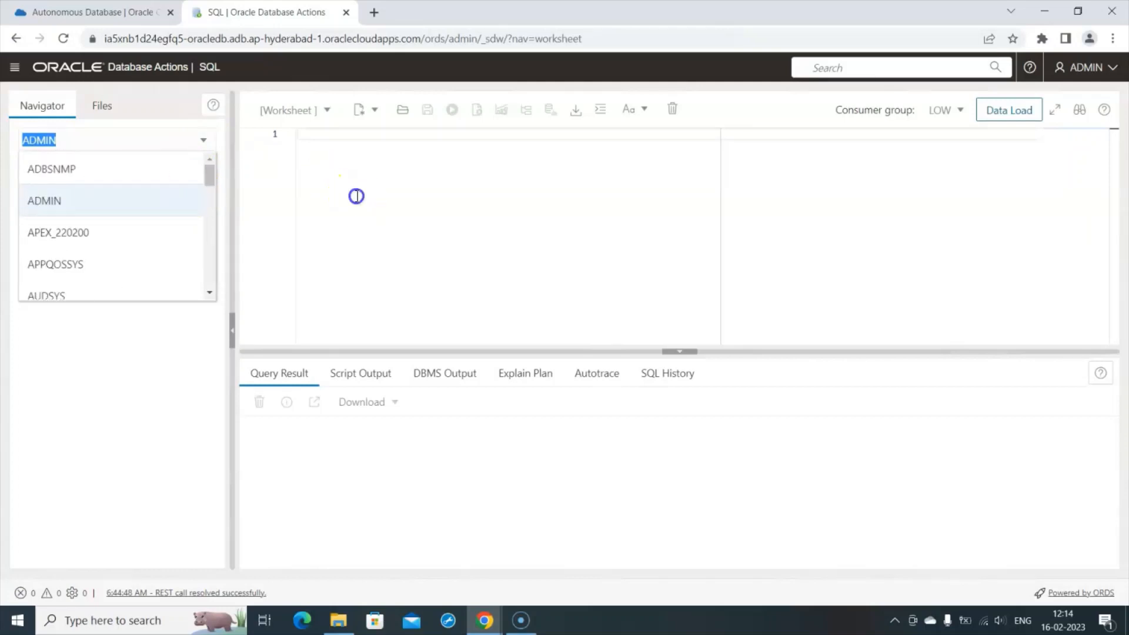
click(207, 139)
scroll(204, 189, down, 6)
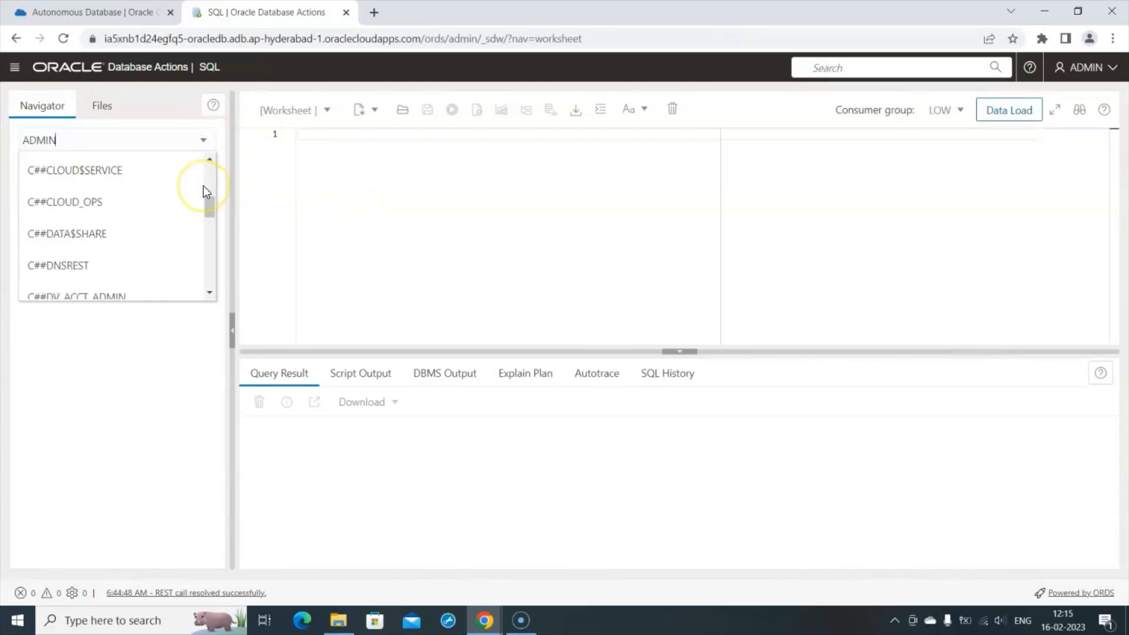
scroll(204, 189, down, 6)
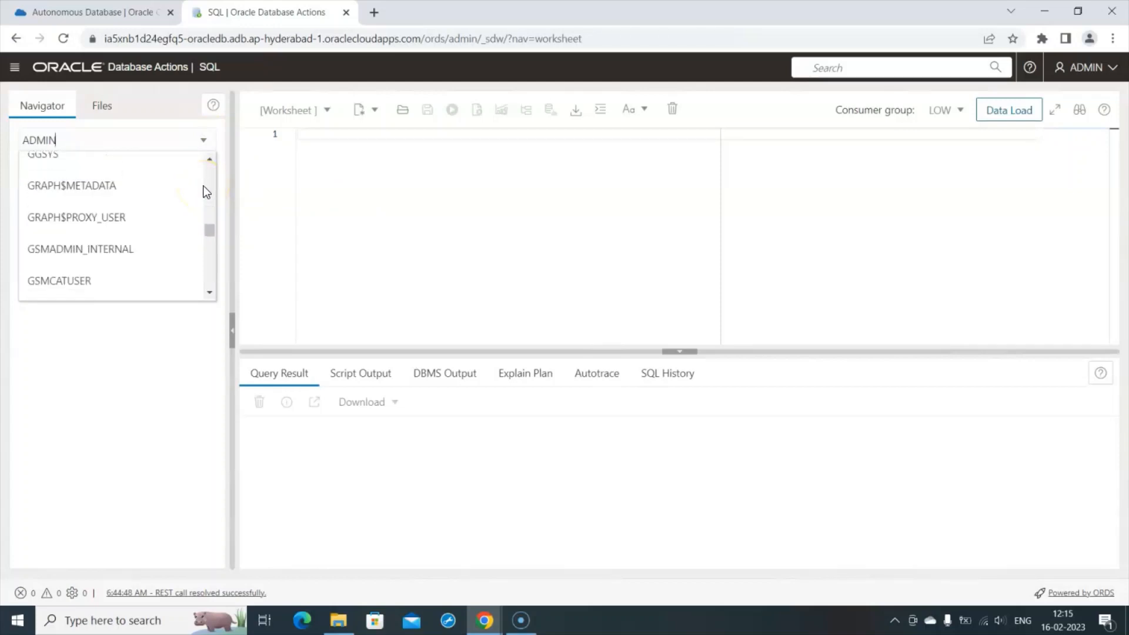
scroll(206, 191, down, 8)
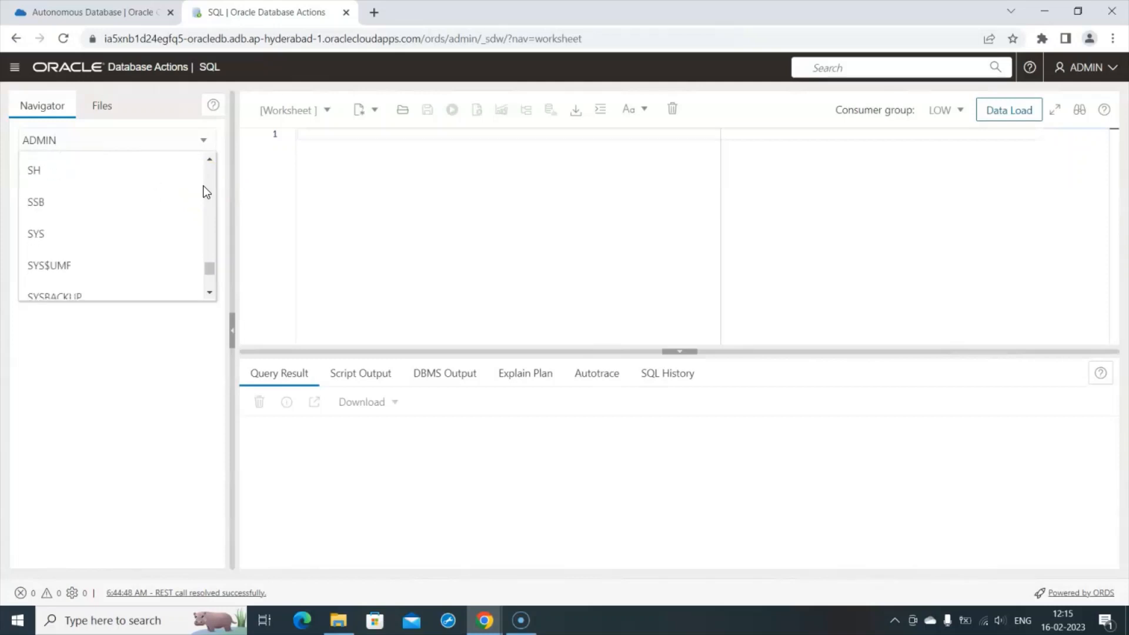
click(101, 181)
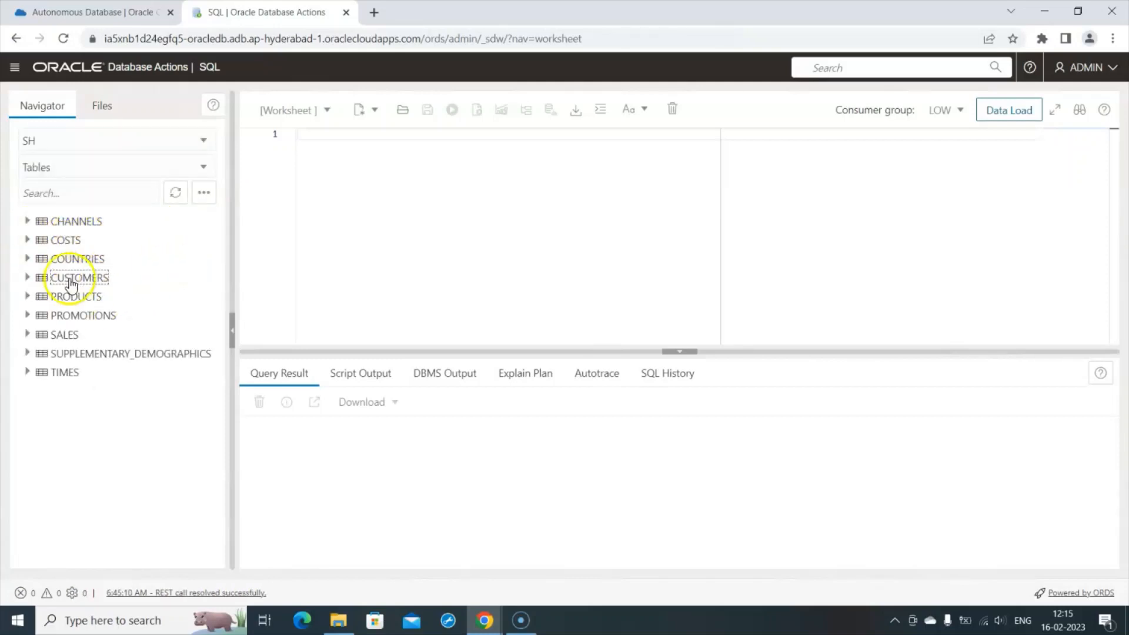
- Write SELECT * from SH.CUSTOMERS on line 1 with autocomplete, then select the line
click(311, 130)
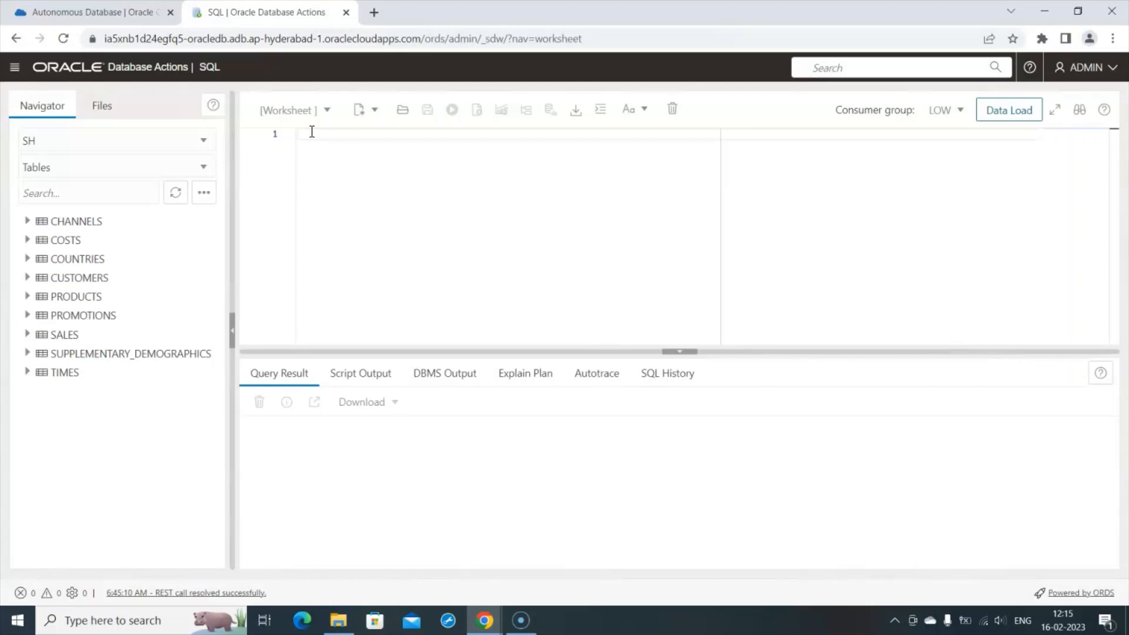
click(312, 132)
text(se)
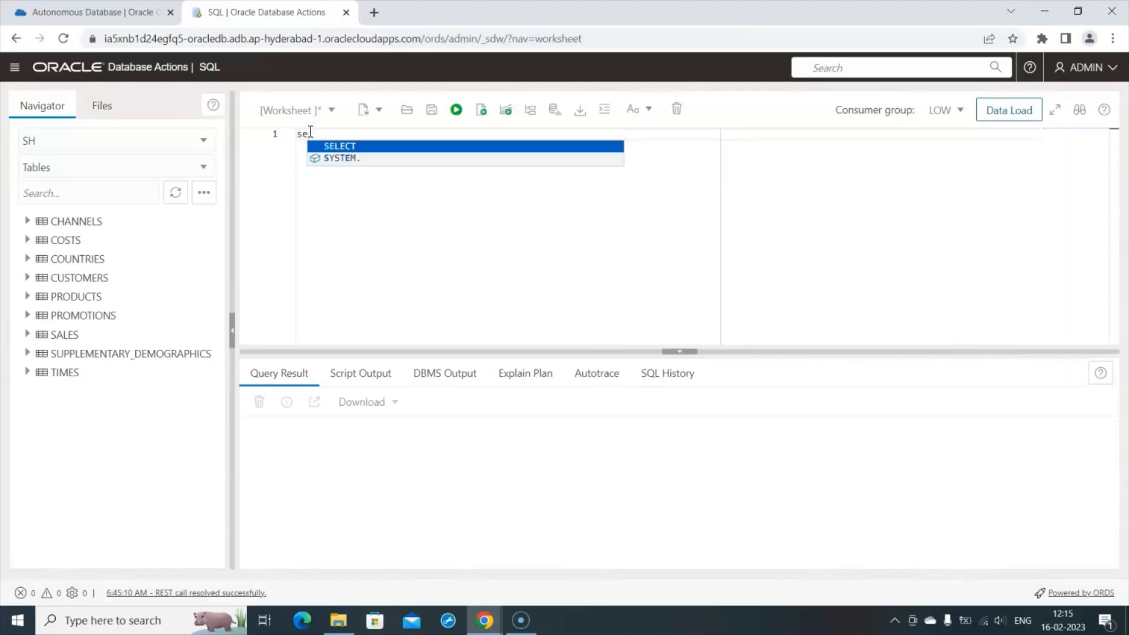
click(340, 146)
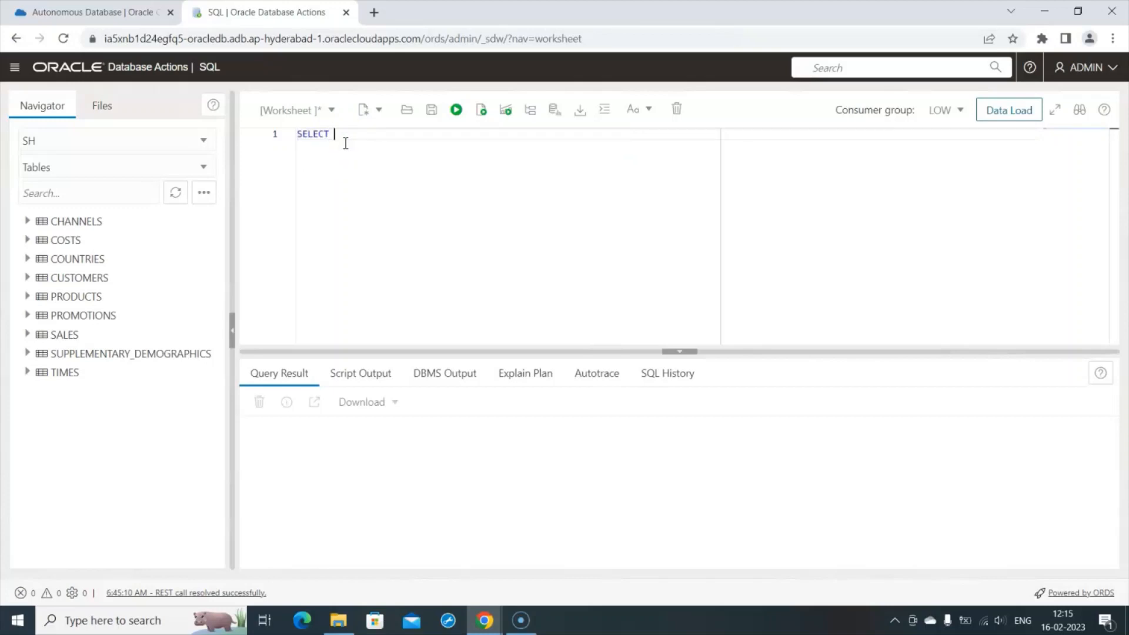
text(* from SH.)
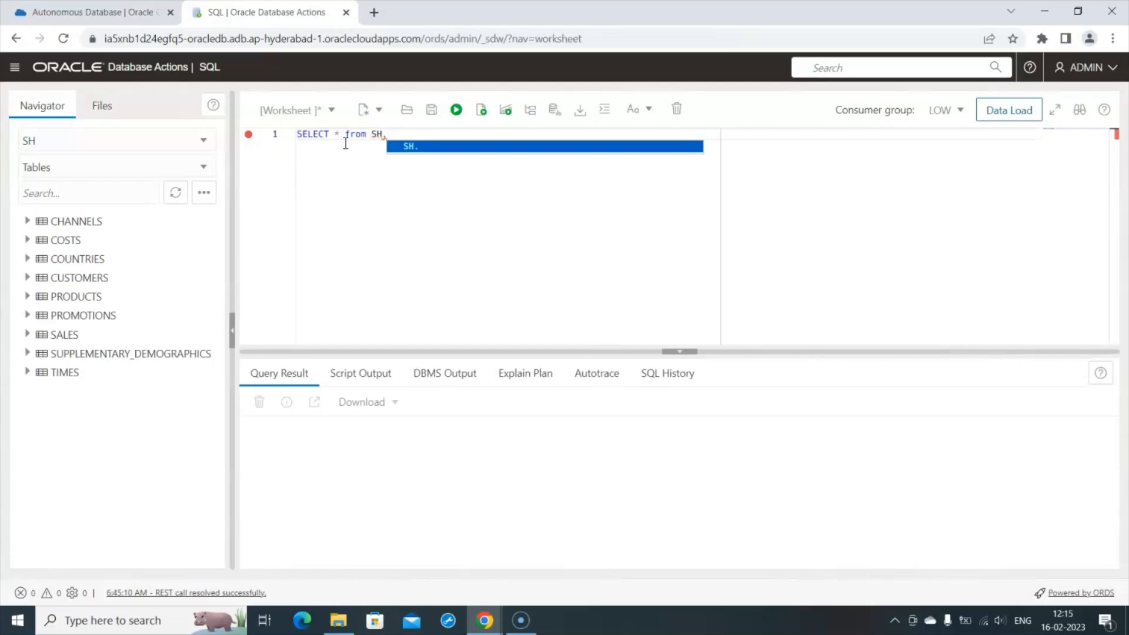
text(CU)
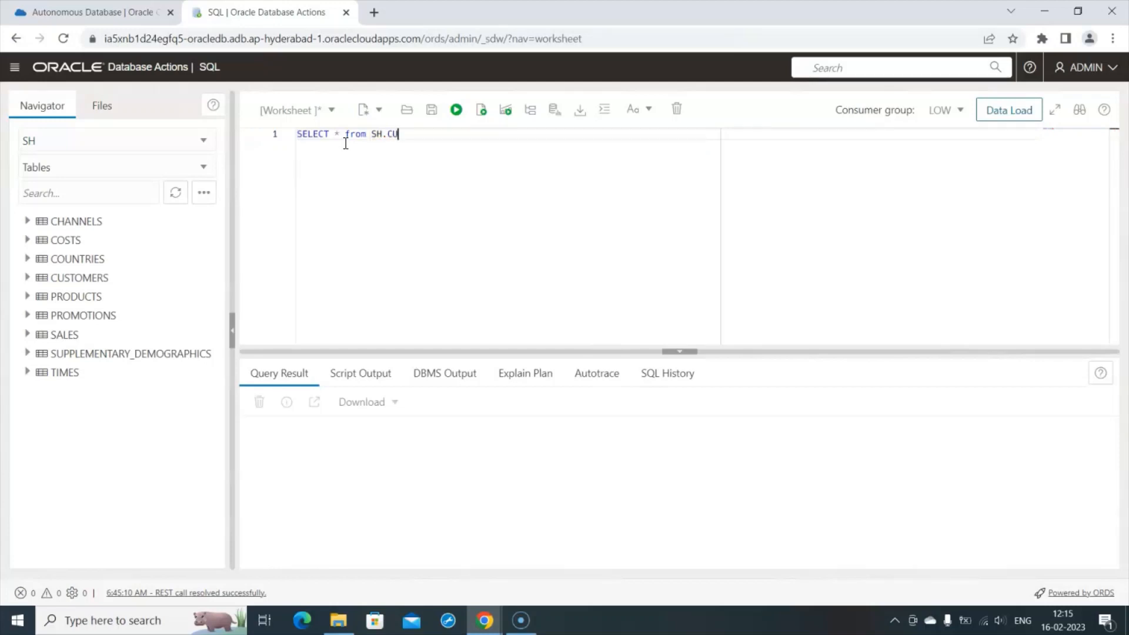
text(ST)
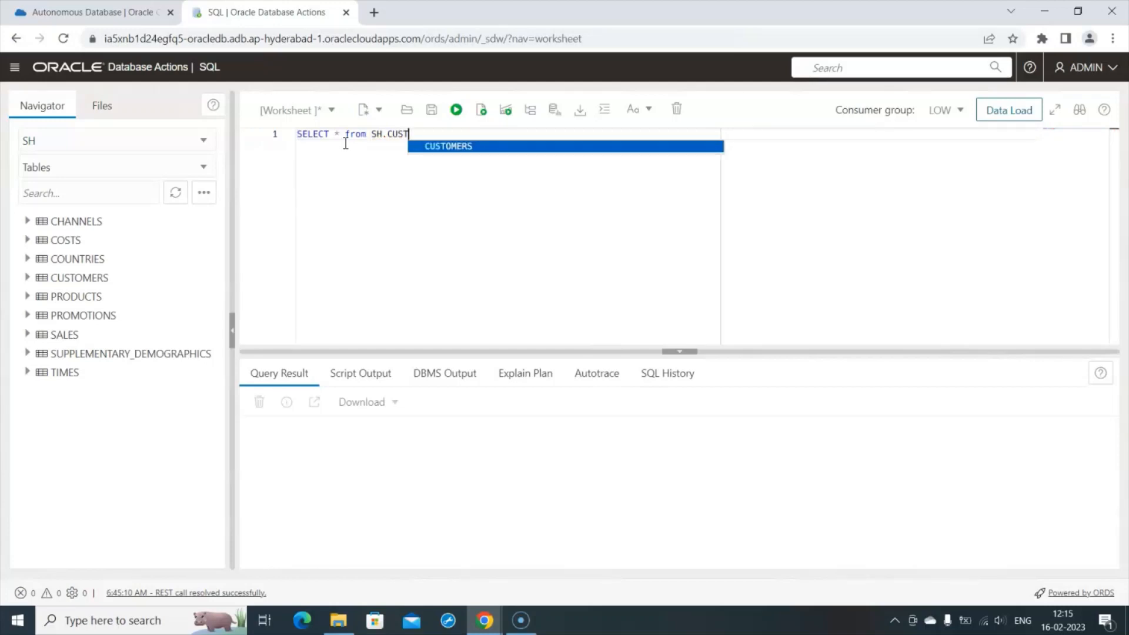
click(462, 146)
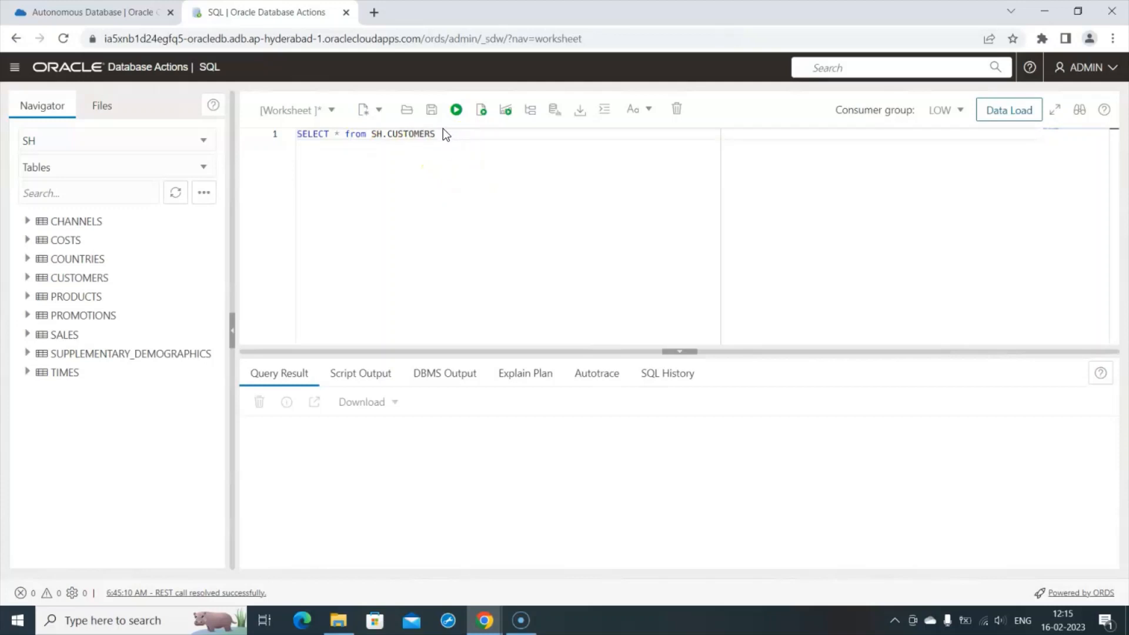
drag(443, 132, 296, 130)
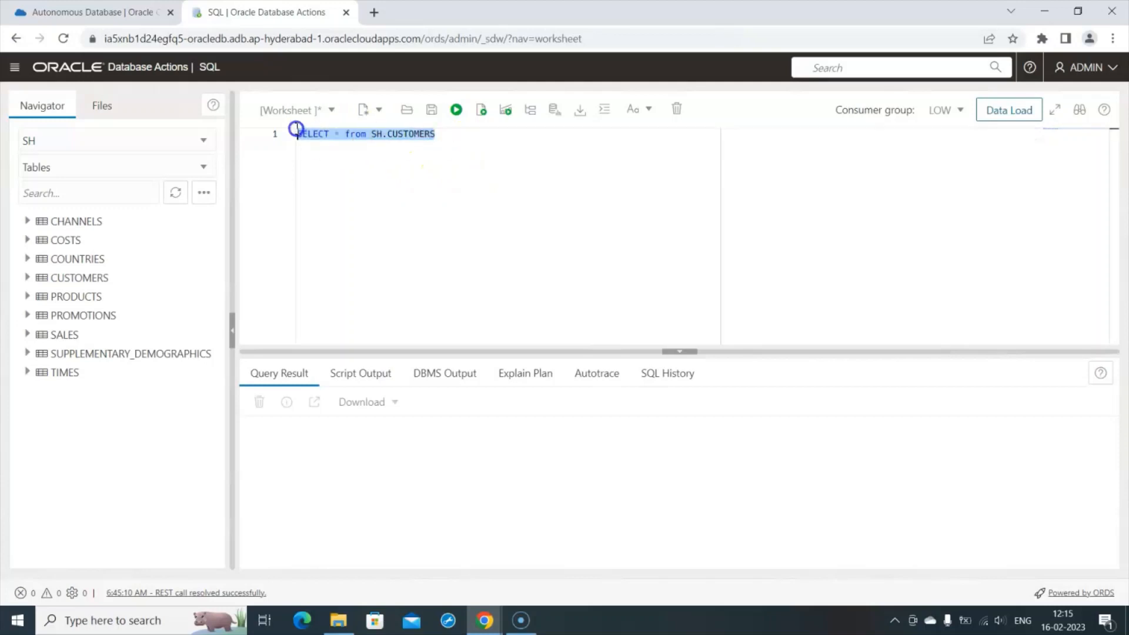
- Run the query, enlarge the Query Result pane and scroll through the CUSTOMERS rows
click(457, 110)
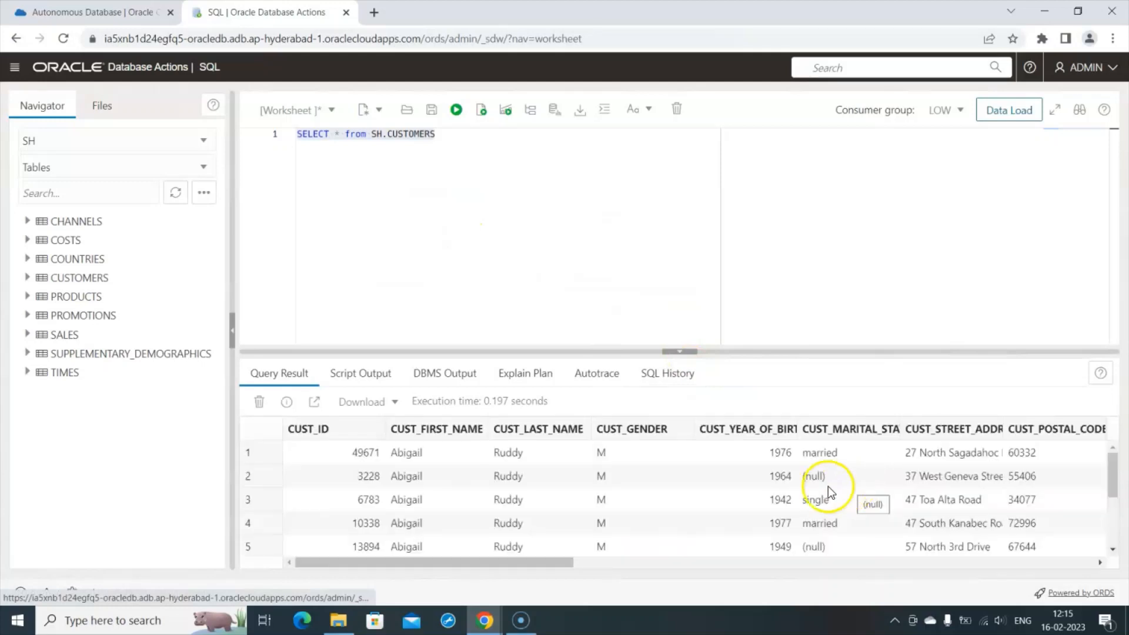
scroll(1126, 486, down, 1)
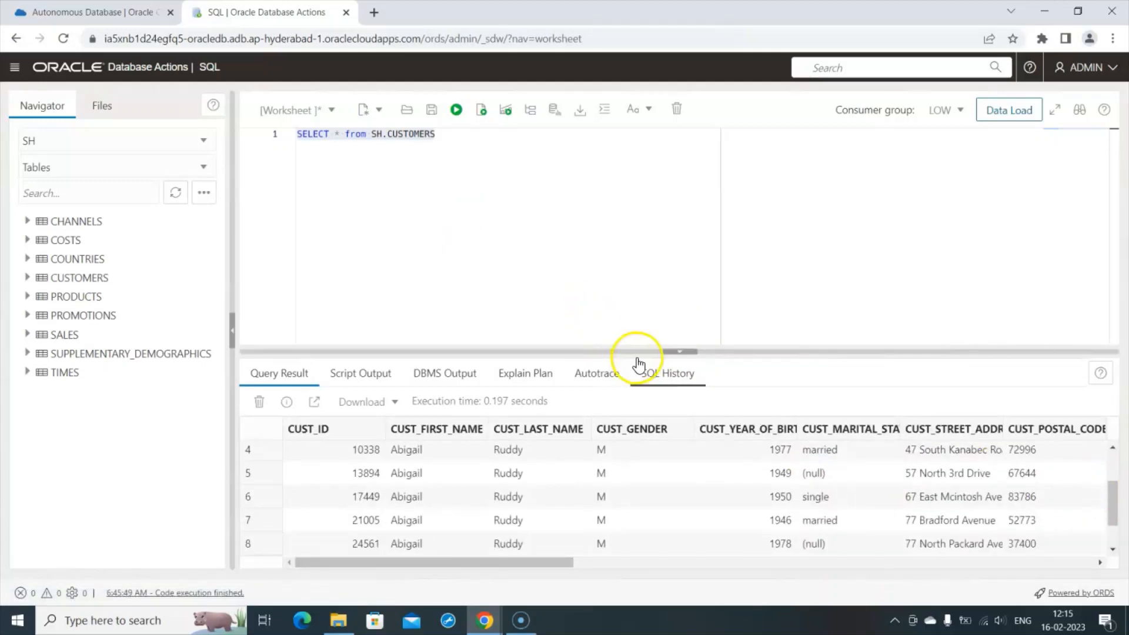
drag(641, 349, 639, 264)
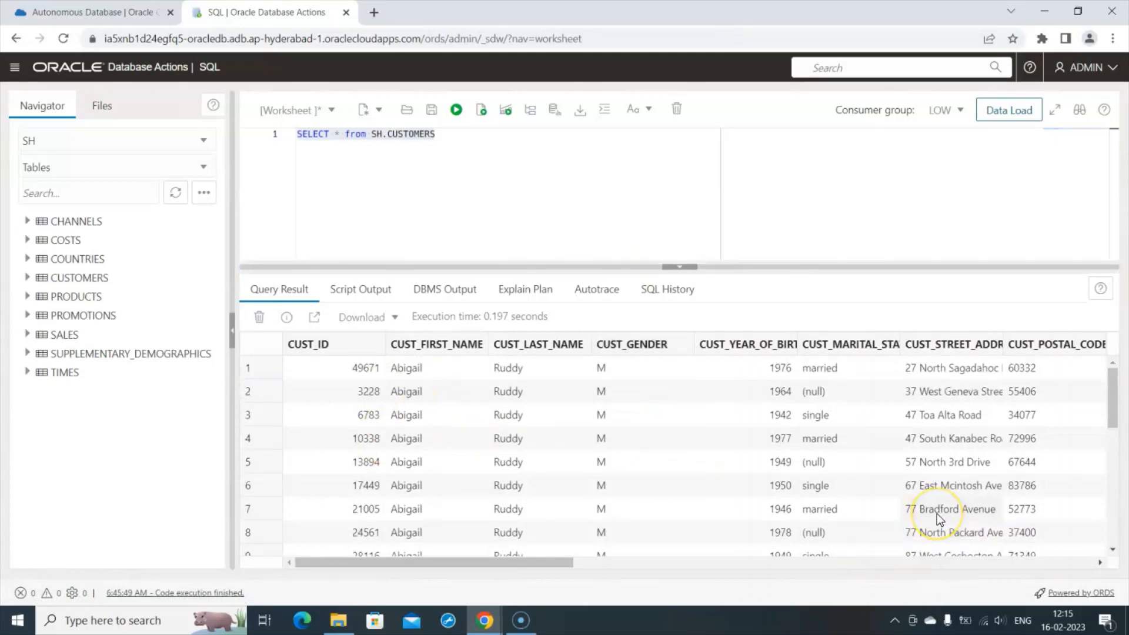
scroll(937, 514, down, 5)
scroll(937, 514, up, 5)
scroll(937, 513, down, 6)
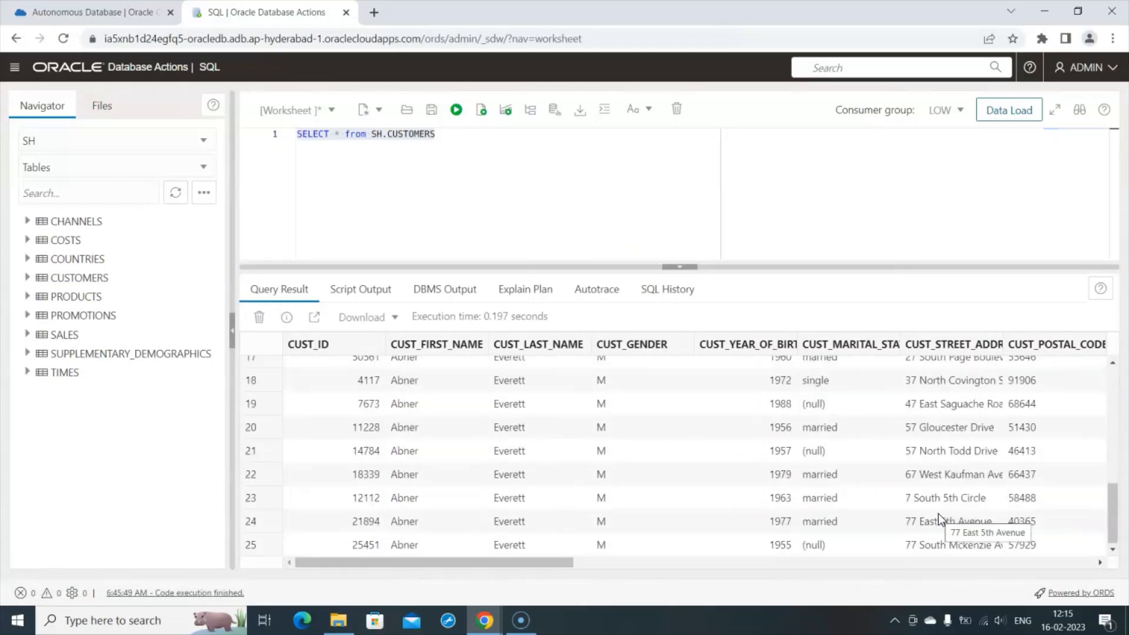
scroll(938, 514, up, 5)
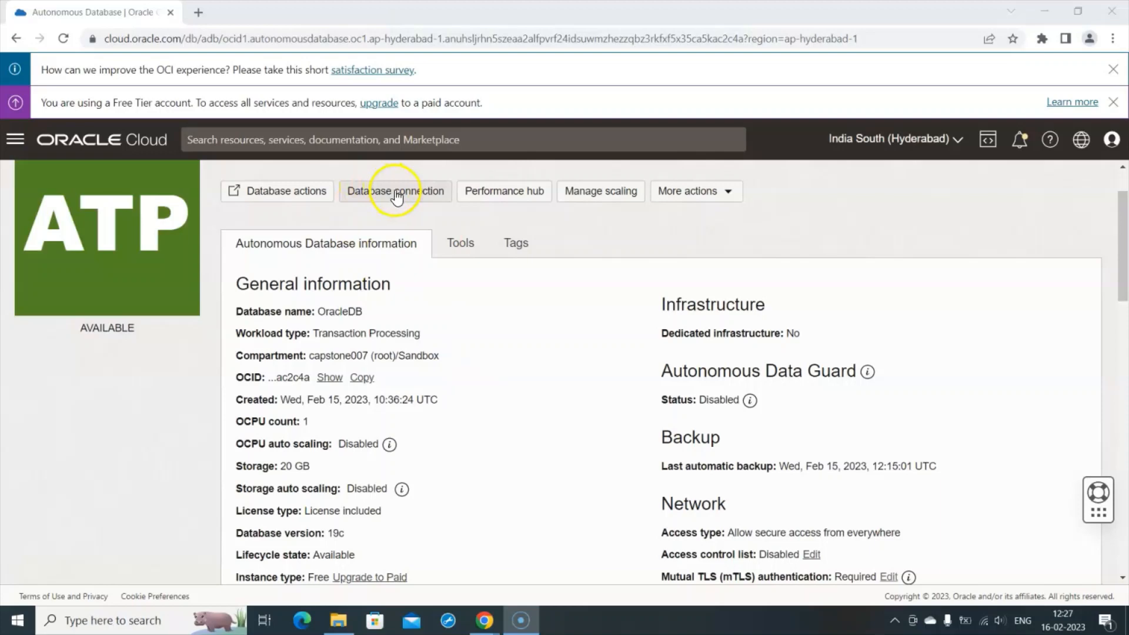
- From the Database connection panel, start downloading the Instance Wallet
click(397, 193)
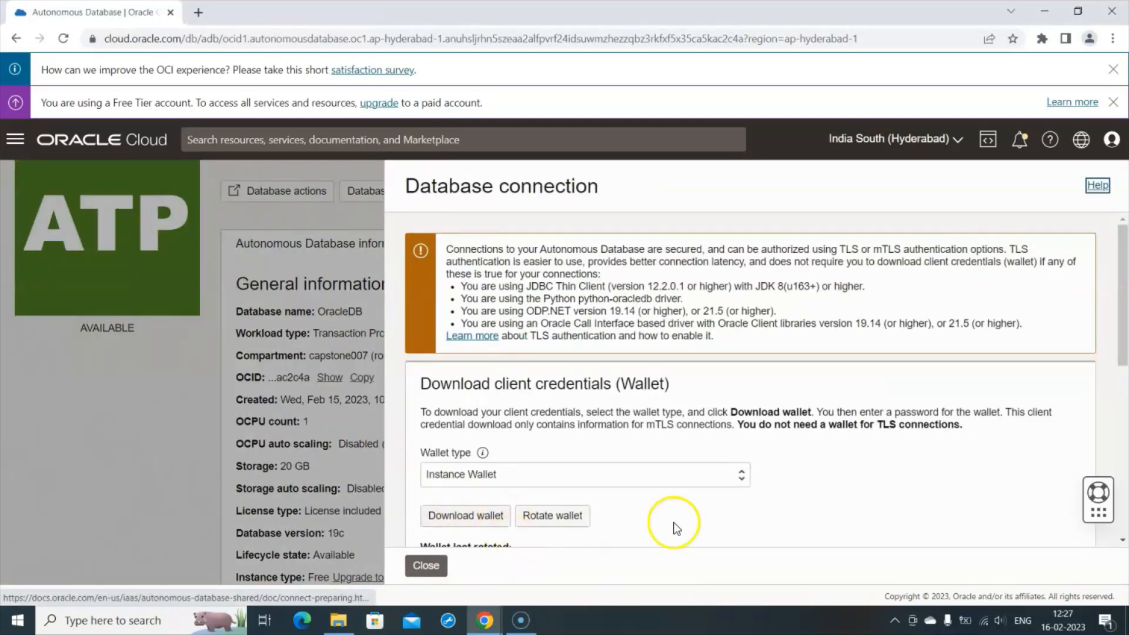
scroll(921, 467, down, 1)
scroll(921, 464, down, 1)
scroll(920, 447, down, 2)
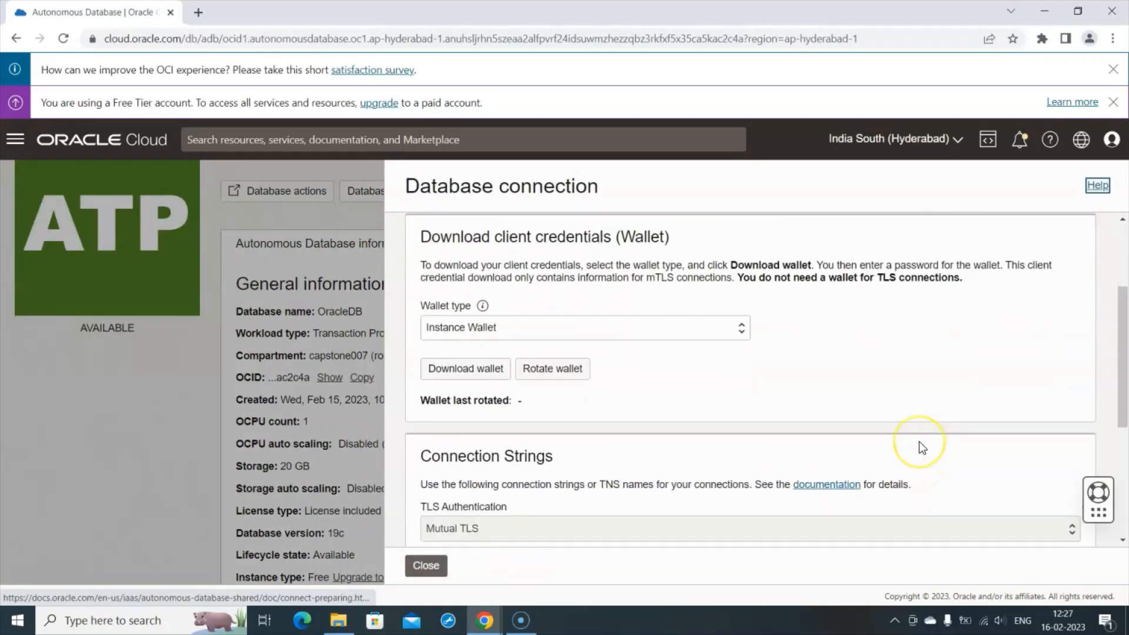
scroll(920, 447, down, 3)
scroll(920, 448, up, 6)
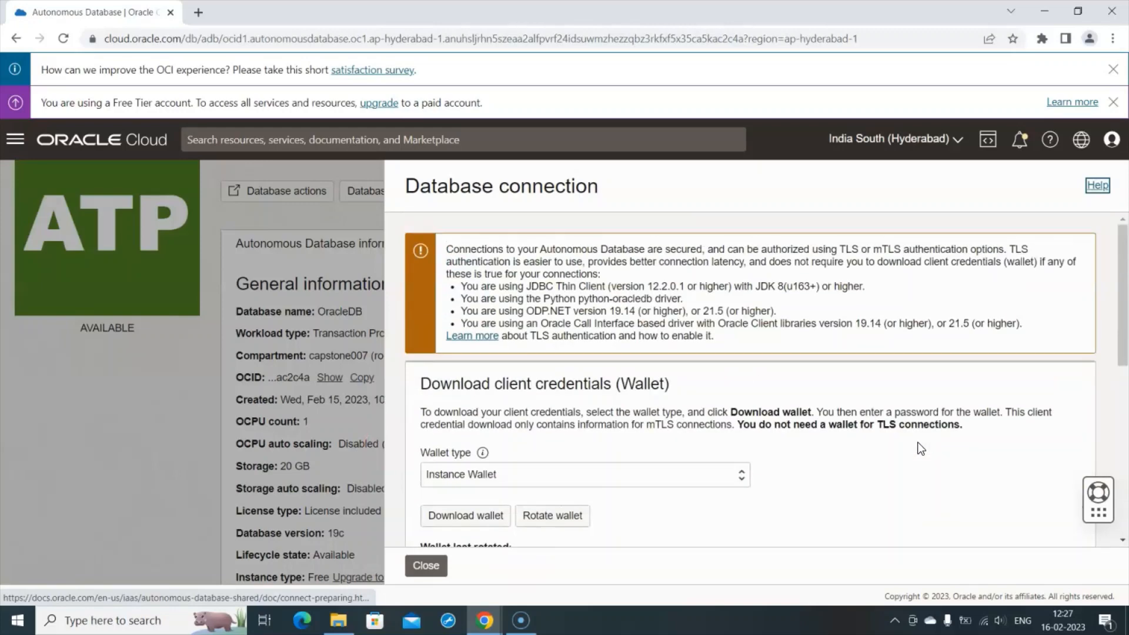
scroll(870, 461, down, 1)
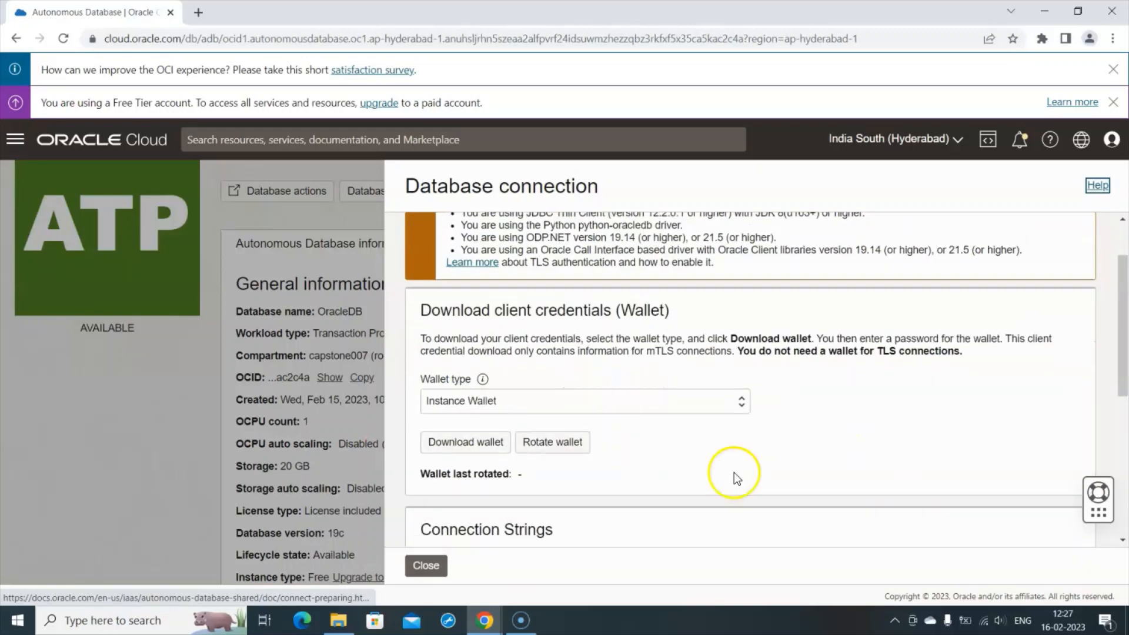
click(473, 443)
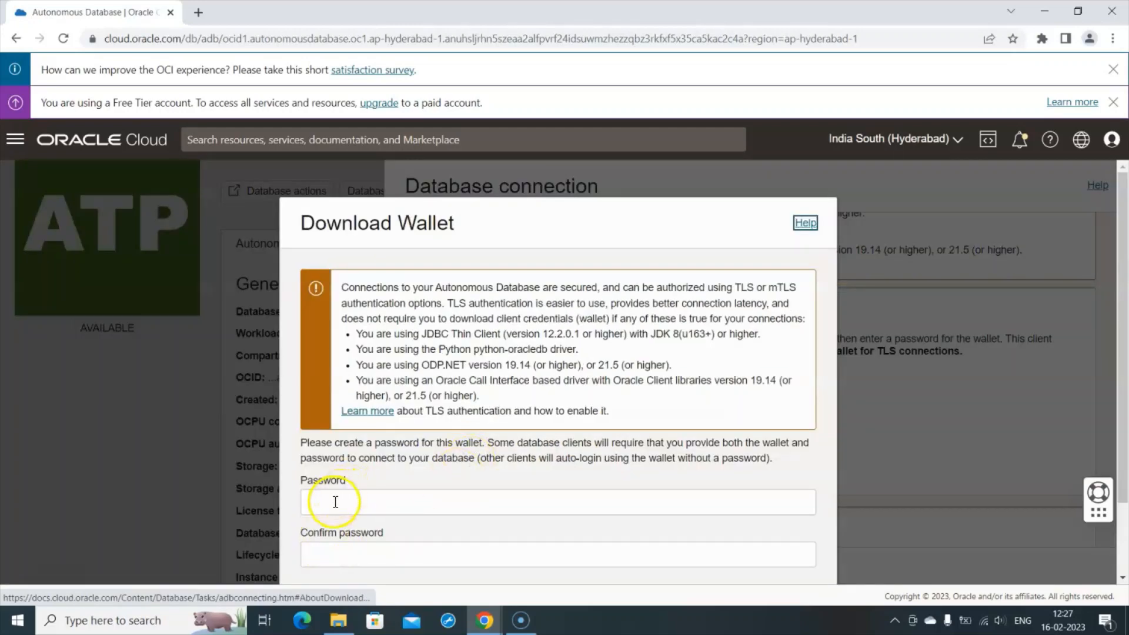
- Enter a wallet password and retype it in Confirm password
click(335, 502)
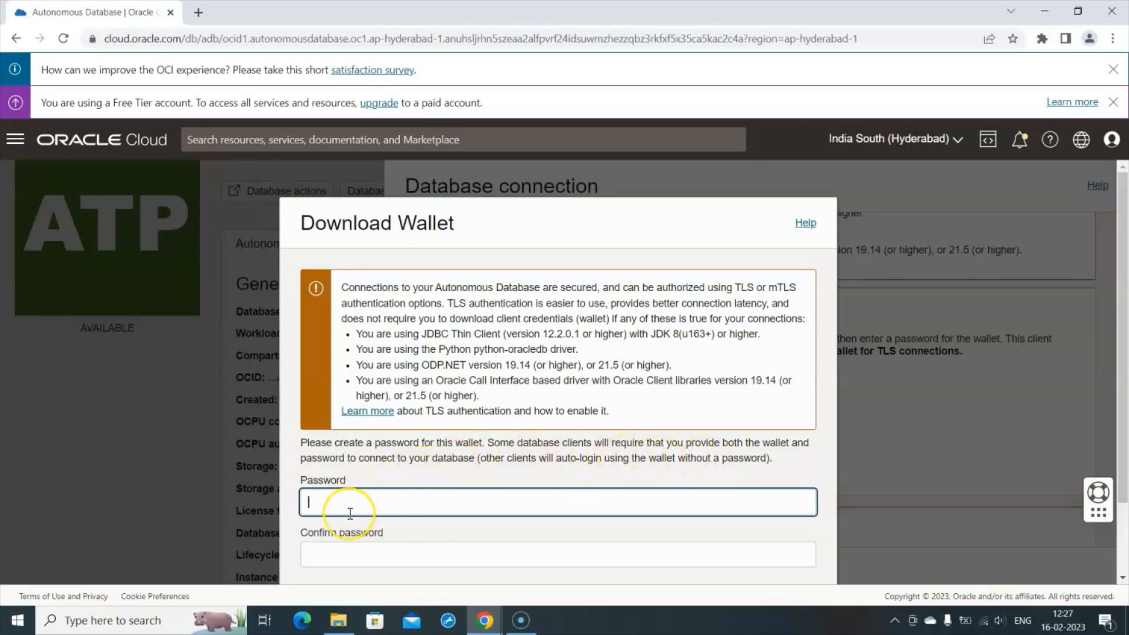
scroll(565, 484, down, 3)
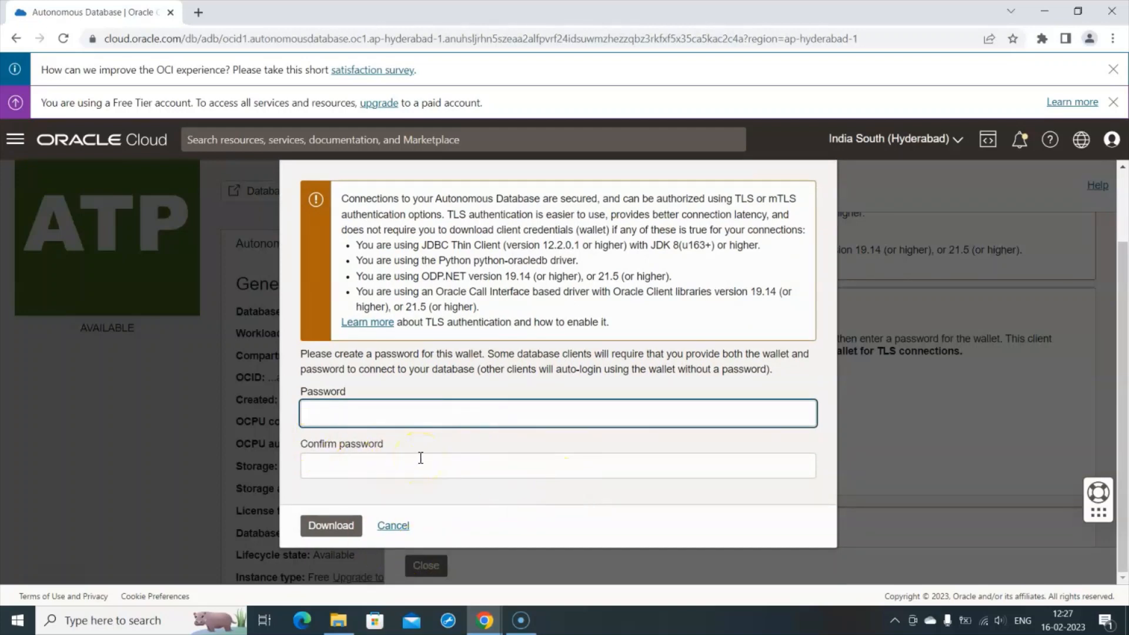
text(W)
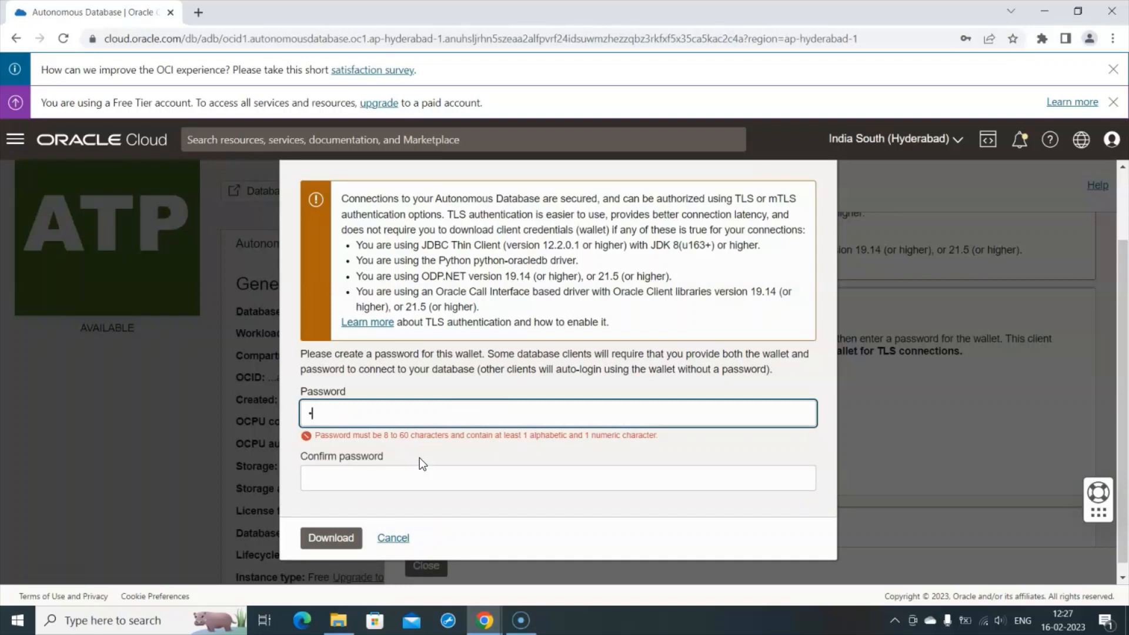
text(e)
key(BackSpace)
key(BackSpace)
text(••••••••••)
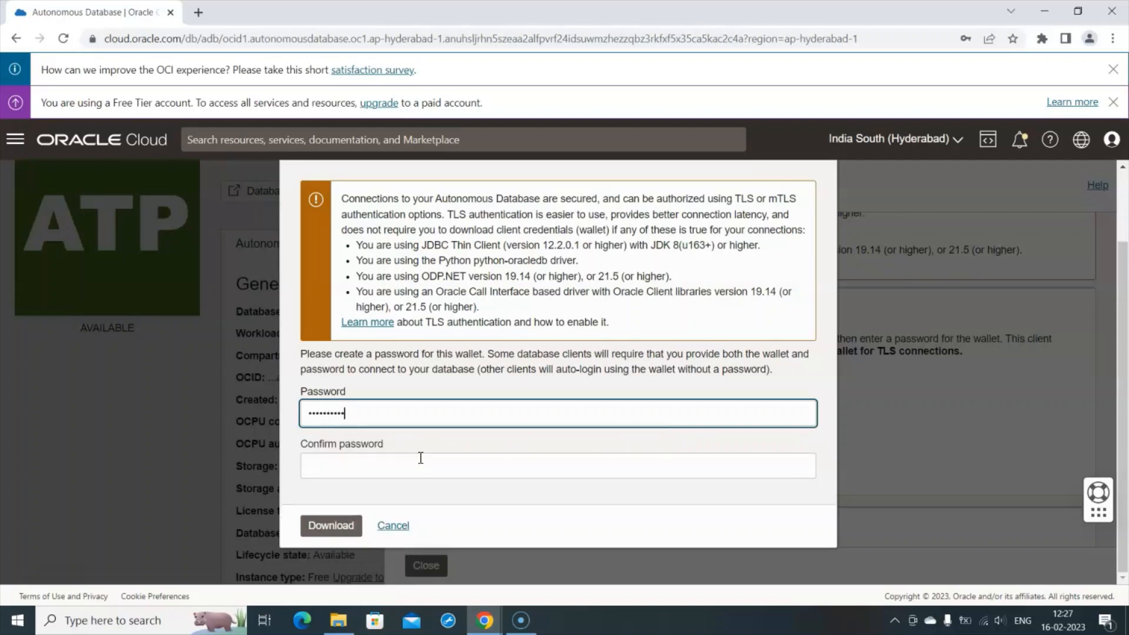
text(••)
click(392, 460)
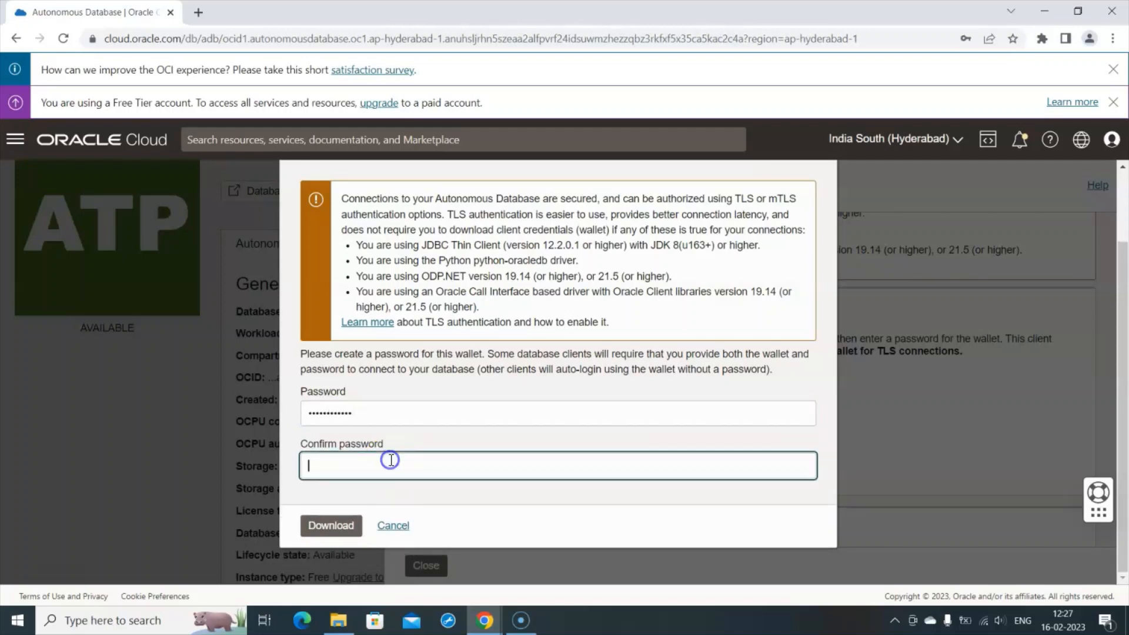
text(••••••)
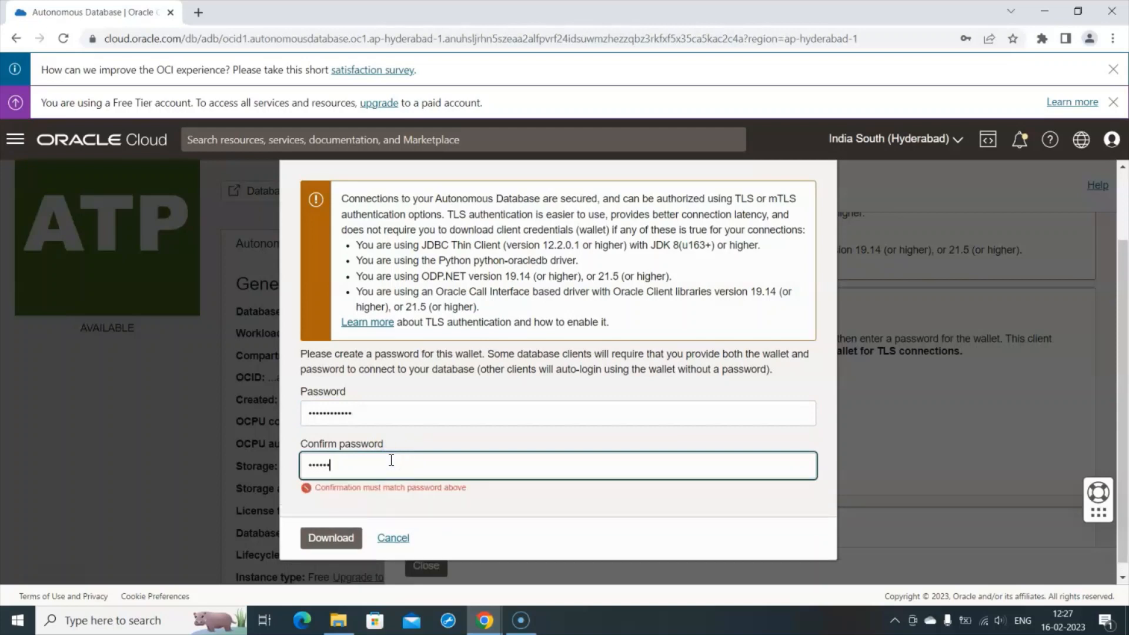
text(•••••••)
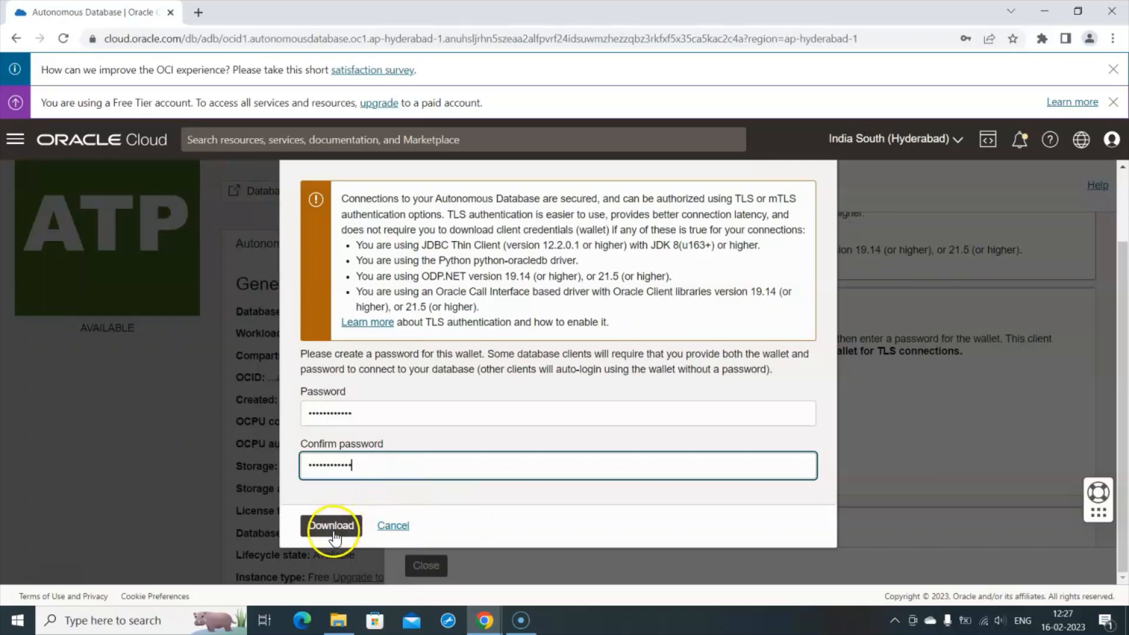
- Download Wallet_OracleDB.zip and open it from the browser's download bar
click(335, 528)
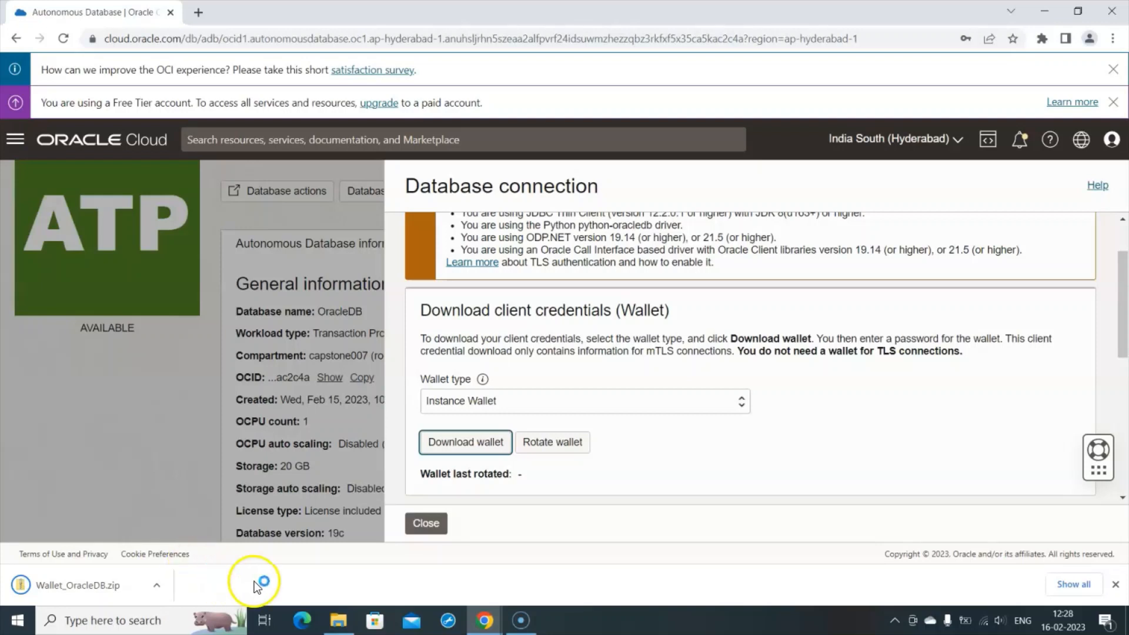
click(110, 589)
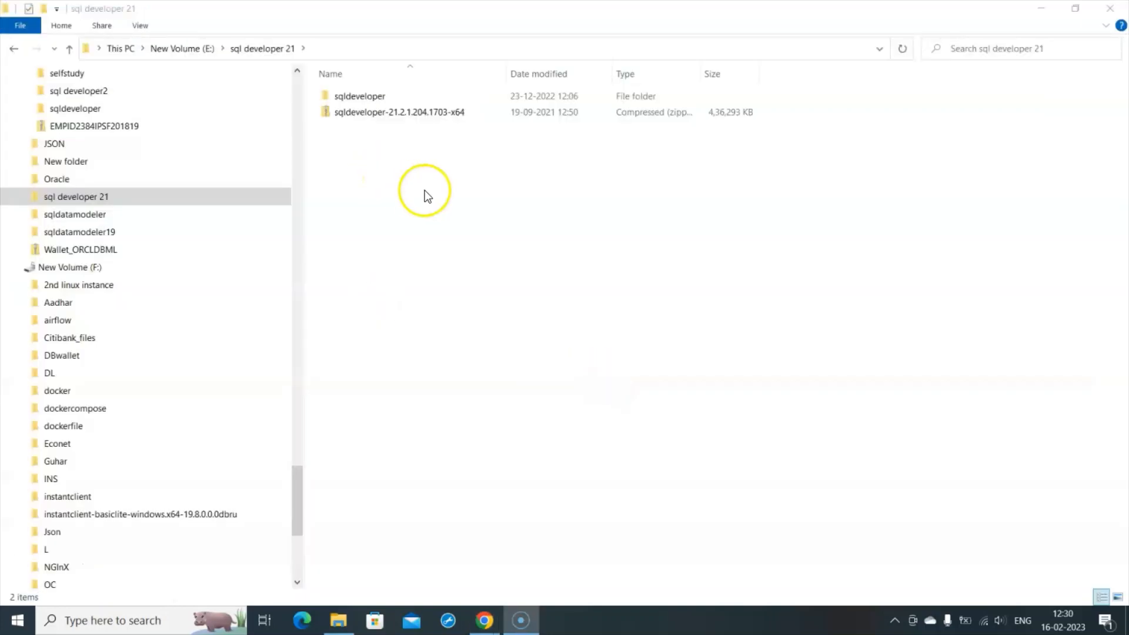
- Open the sqldeveloper folder and launch the SQL Developer application from it
double_click(361, 100)
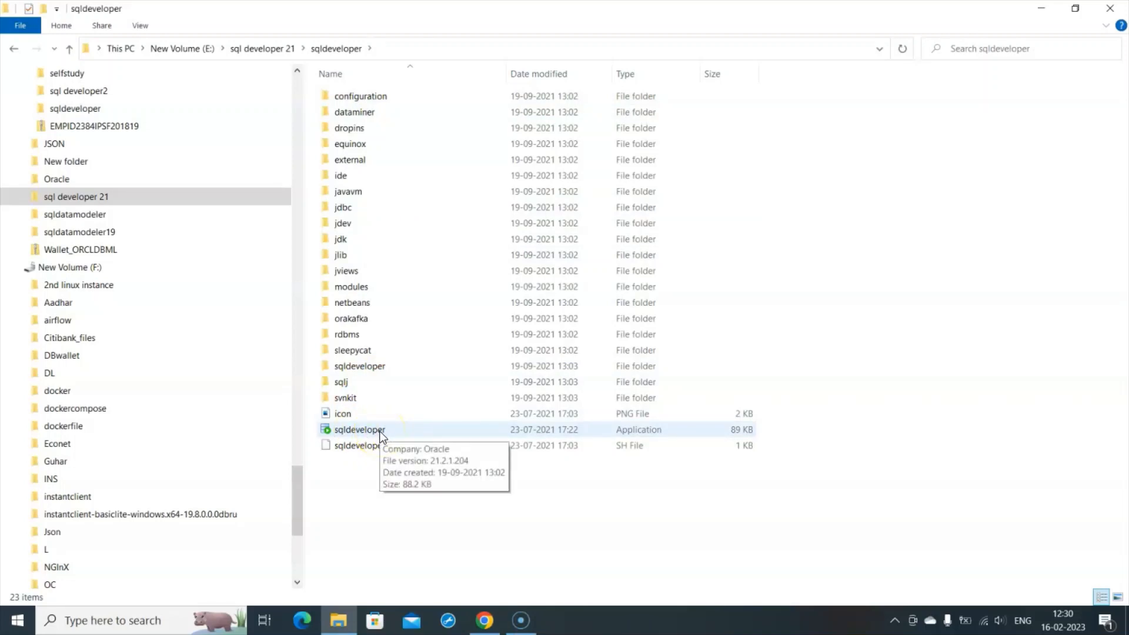
double_click(379, 432)
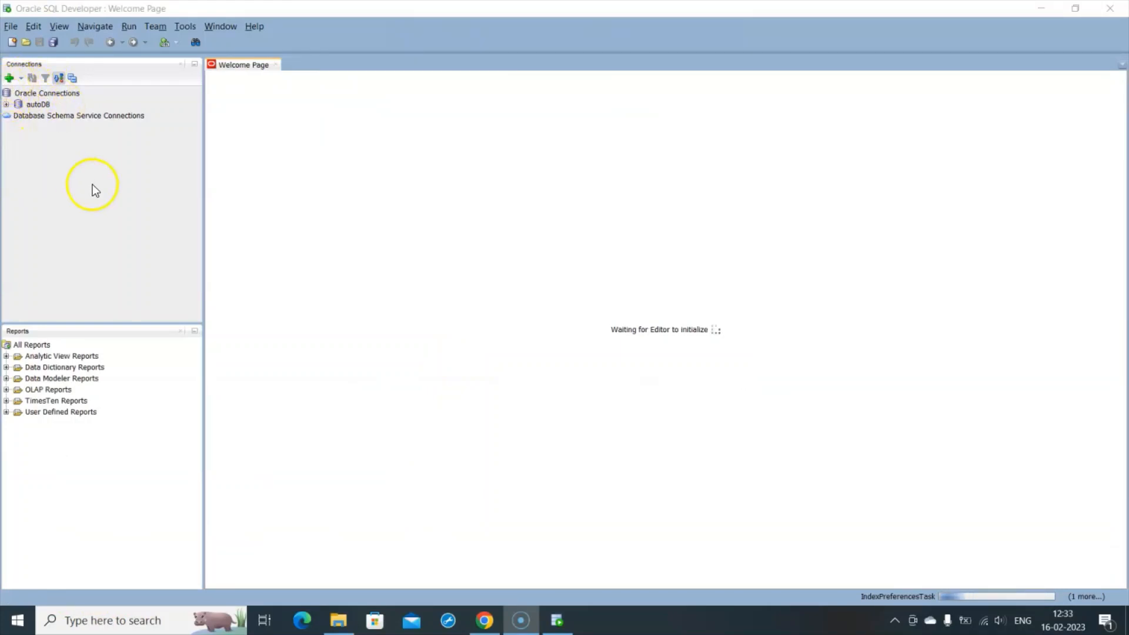
- Bring SQL Developer forward and start a new connection from the Connections panel
click(9, 79)
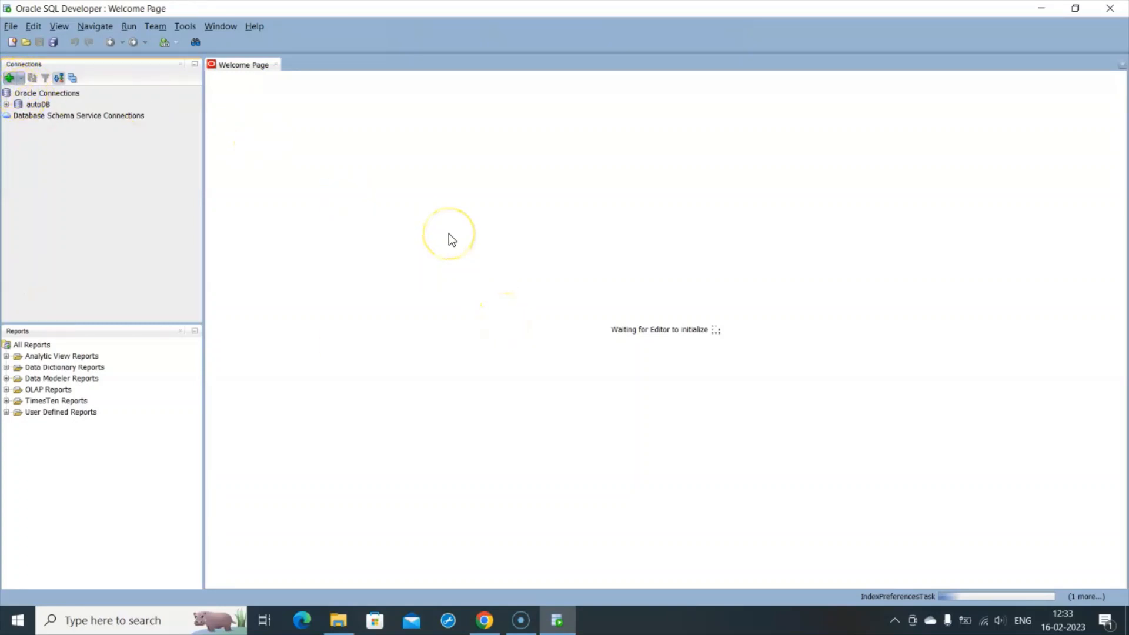
click(9, 78)
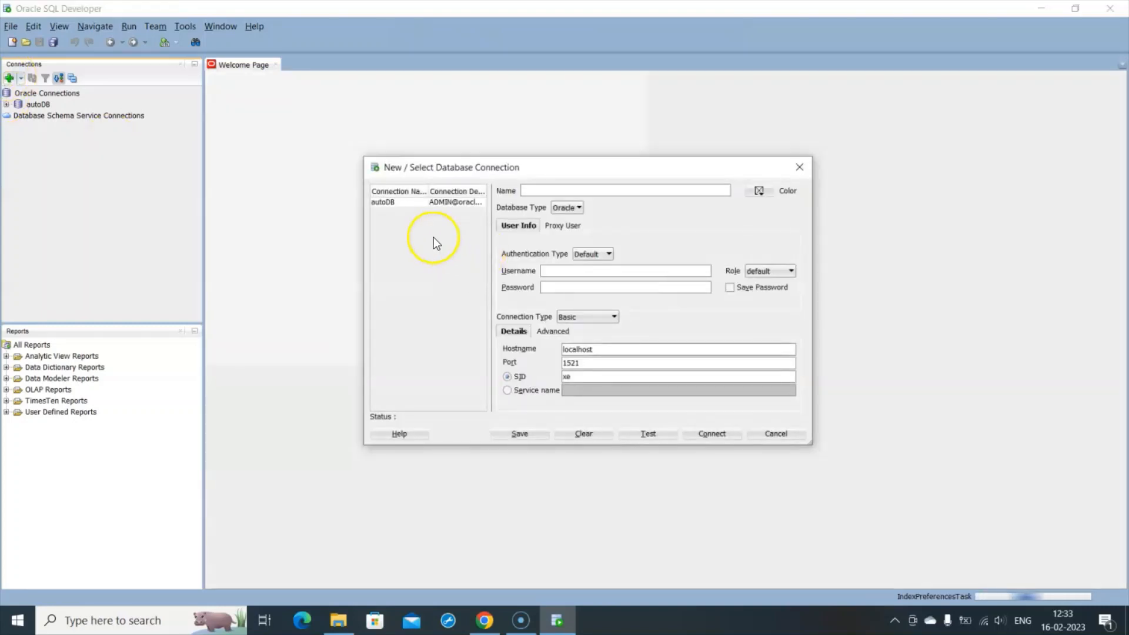
- Name the new connection AutonomousDB, correcting the garbled typing
click(535, 190)
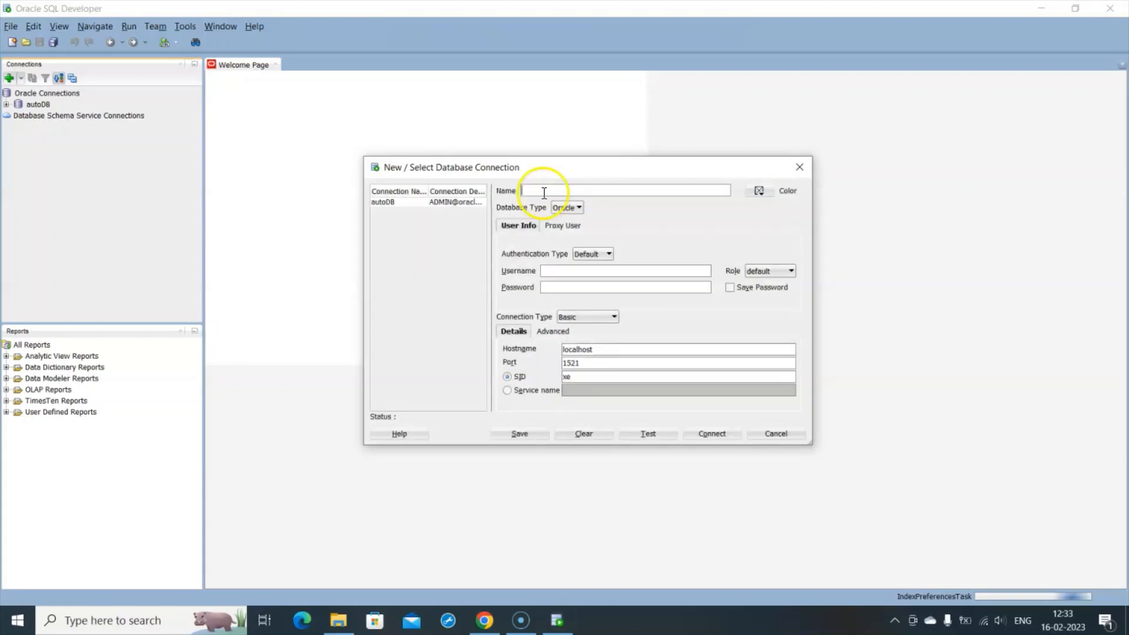
click(544, 193)
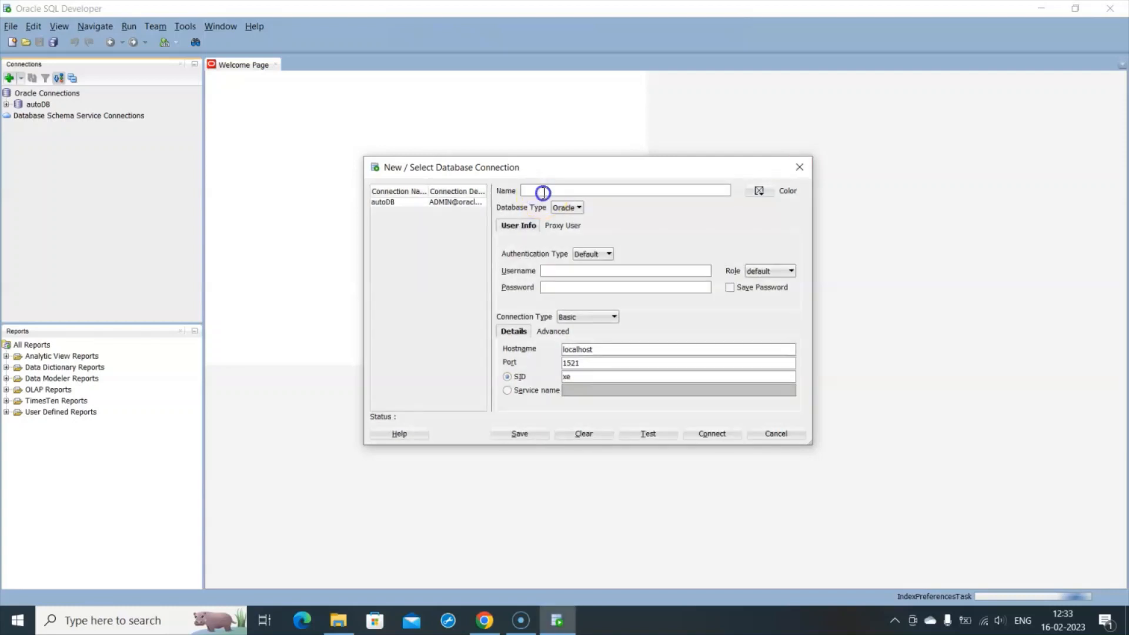
click(544, 192)
click(537, 195)
click(535, 190)
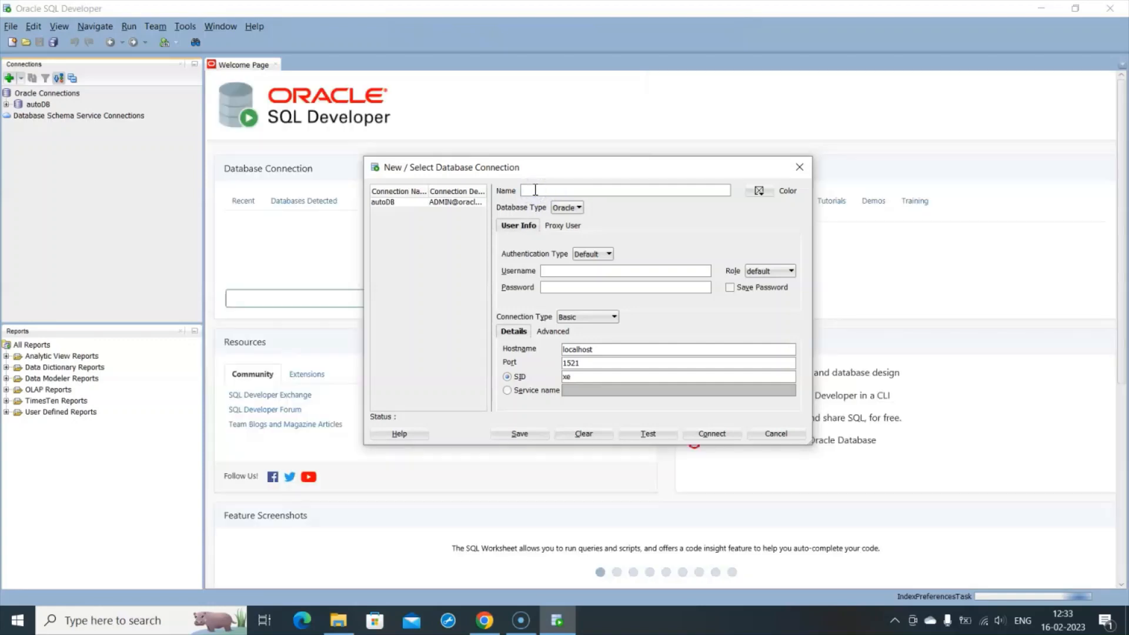
click(577, 193)
text(AUAATUUAUT)
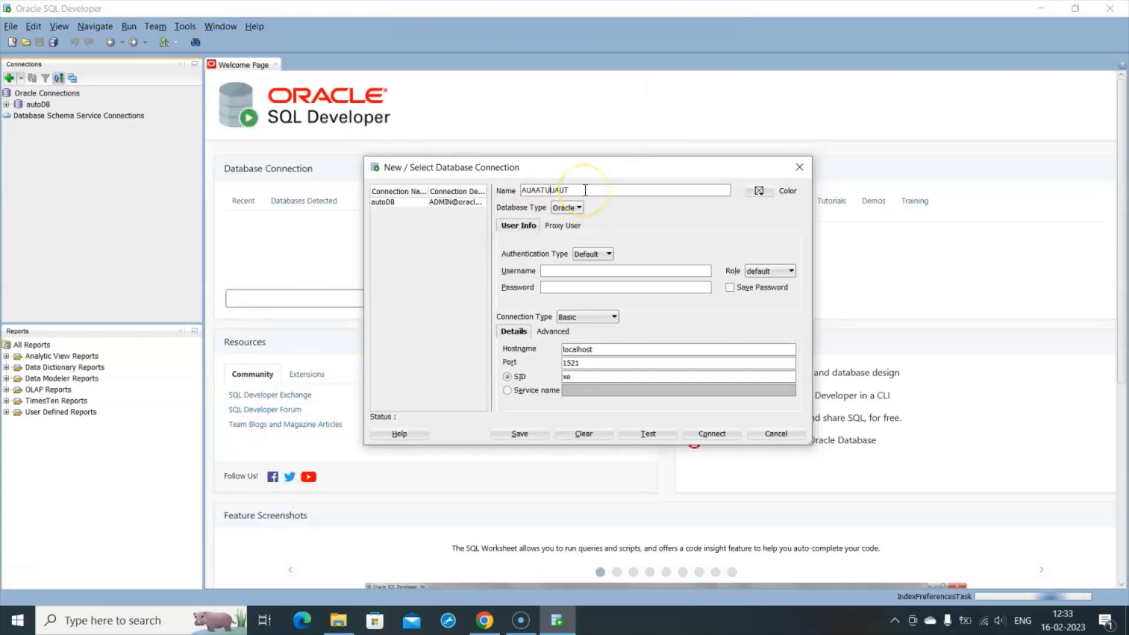
click(584, 190)
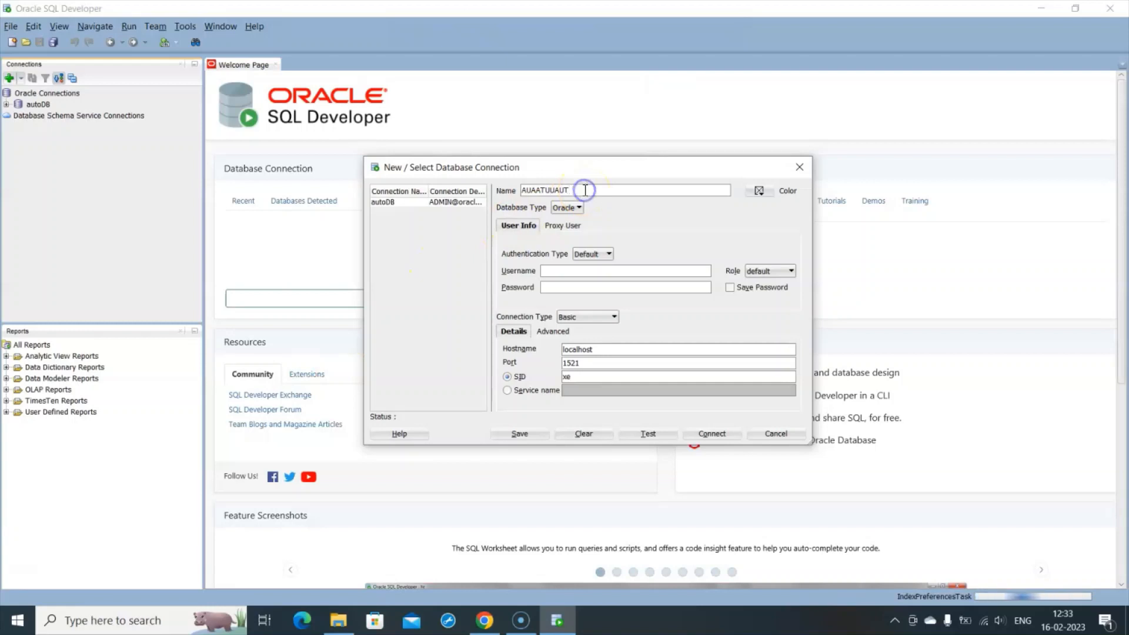
key(BackSpace)
key(BackSpace)
key(BackSpace)
key(BackSpace)
key(BackSpace)
key(BackSpace)
key(BackSpace)
key(BackSpace)
key(BackSpace)
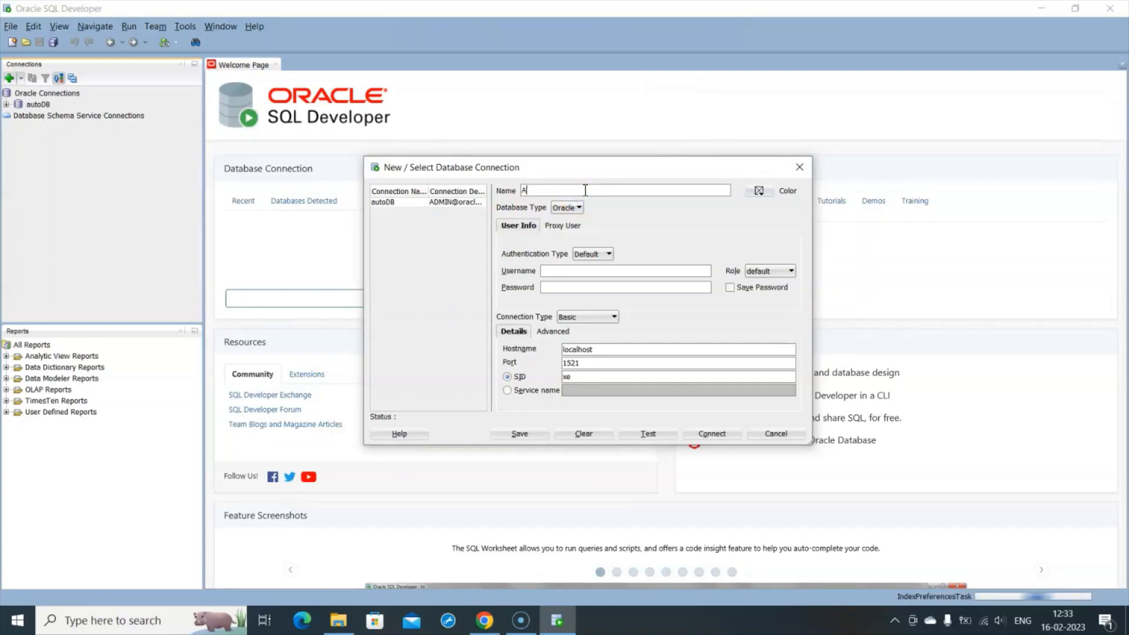
text(tuo)
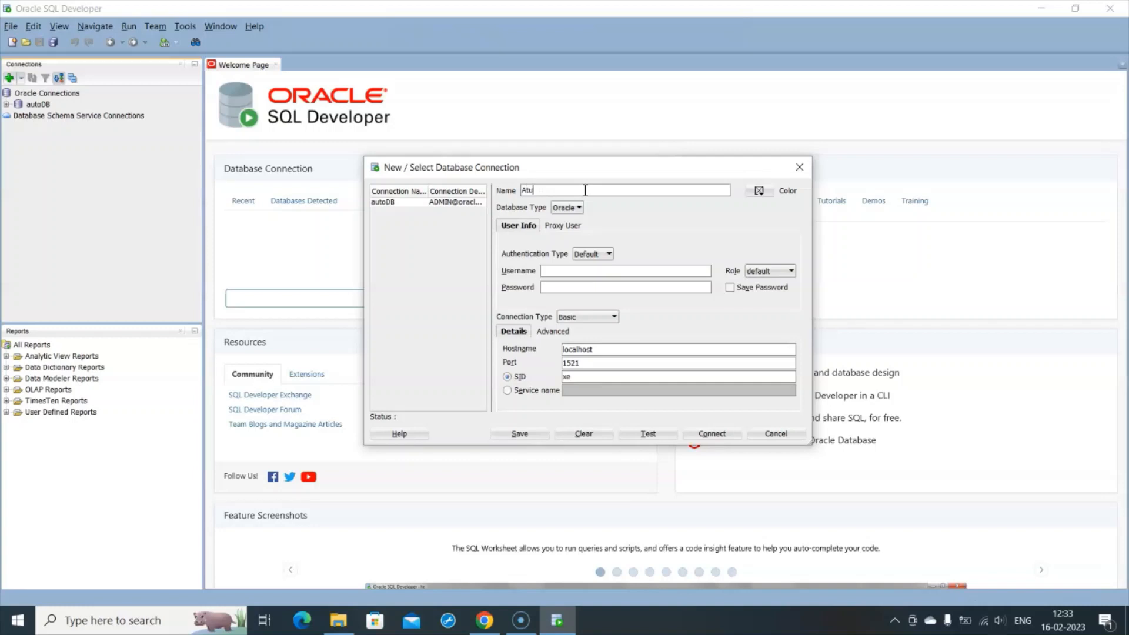
key(BackSpace)
key(BackSpace)
key(BackSpace)
text(utonomous)
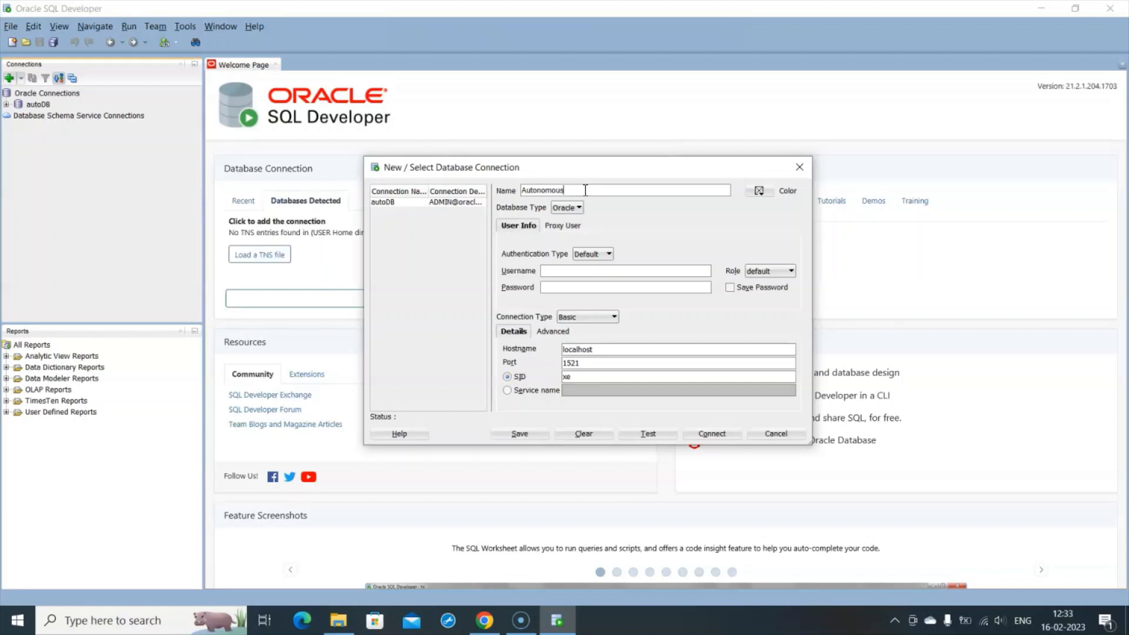
text(DB)
- Enter username ADMIN and its password, and set the connection type to Cloud Wallet
click(568, 271)
text(ADMIN)
click(556, 288)
click(576, 289)
text(************)
click(592, 316)
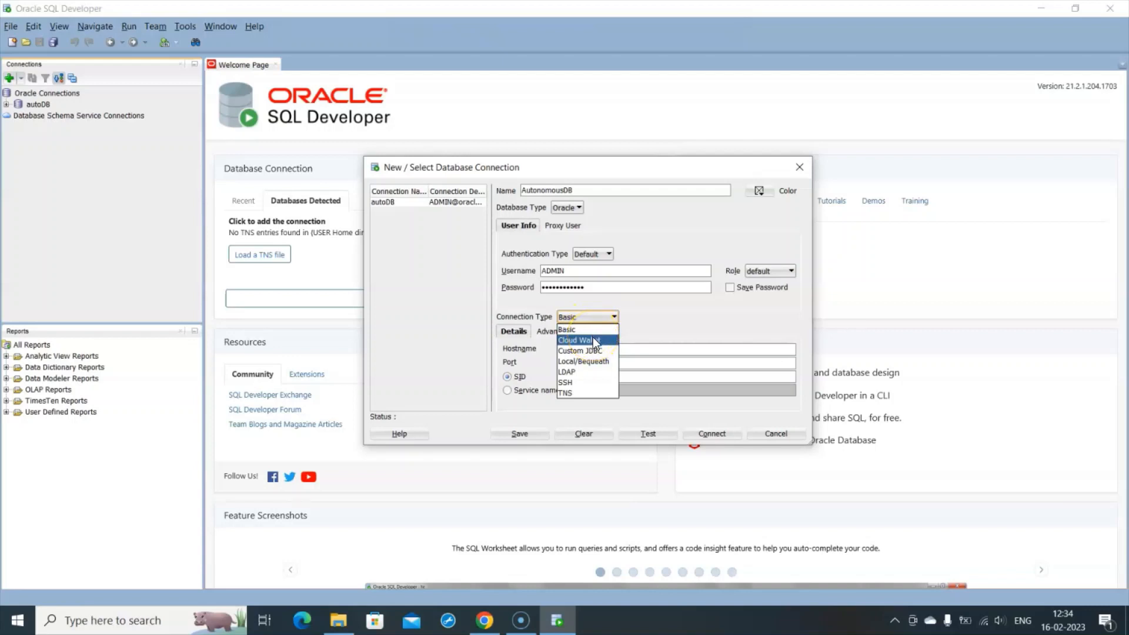
click(594, 339)
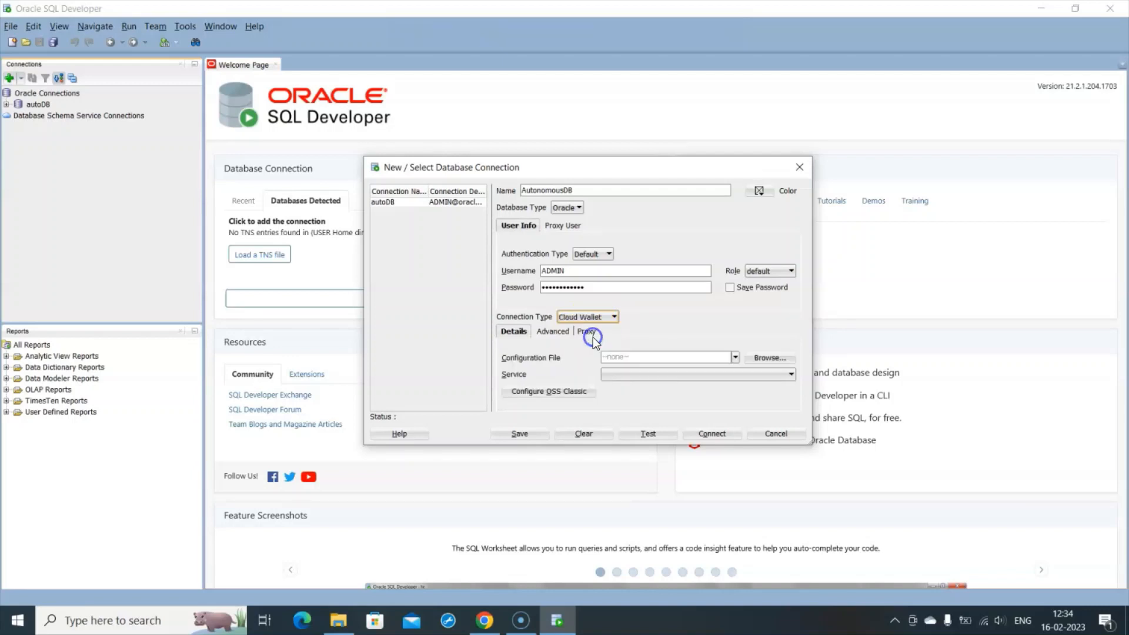
- Attach the wallet F:\DBwallet\Wallet_OracleDB.zip with service oracledb_high and test the connection successfully
click(764, 357)
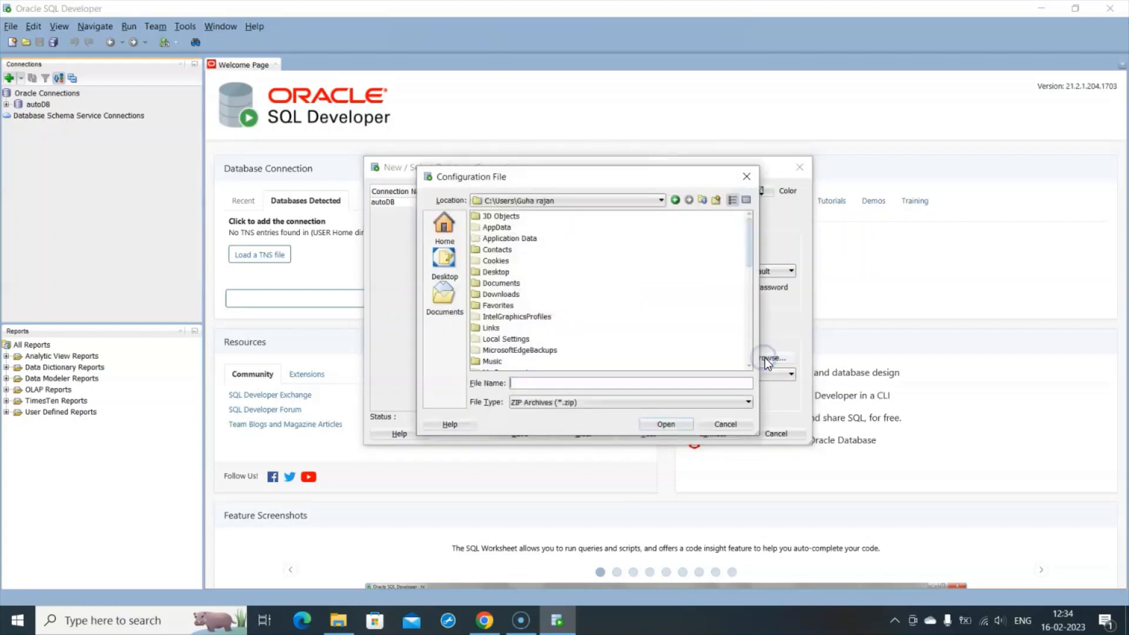
click(661, 201)
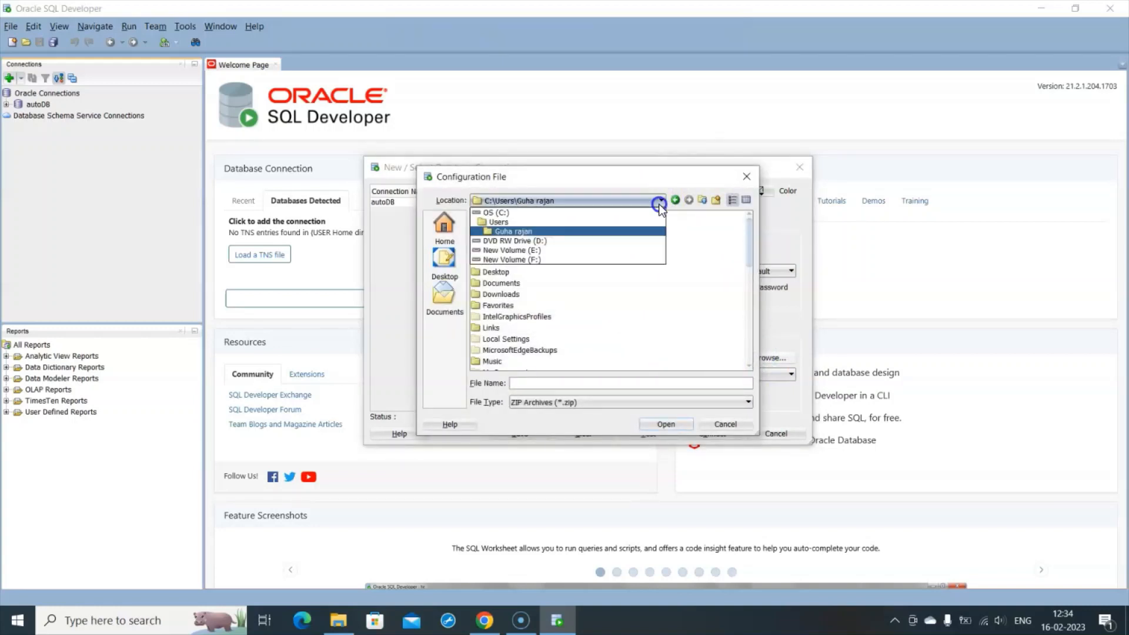
click(558, 258)
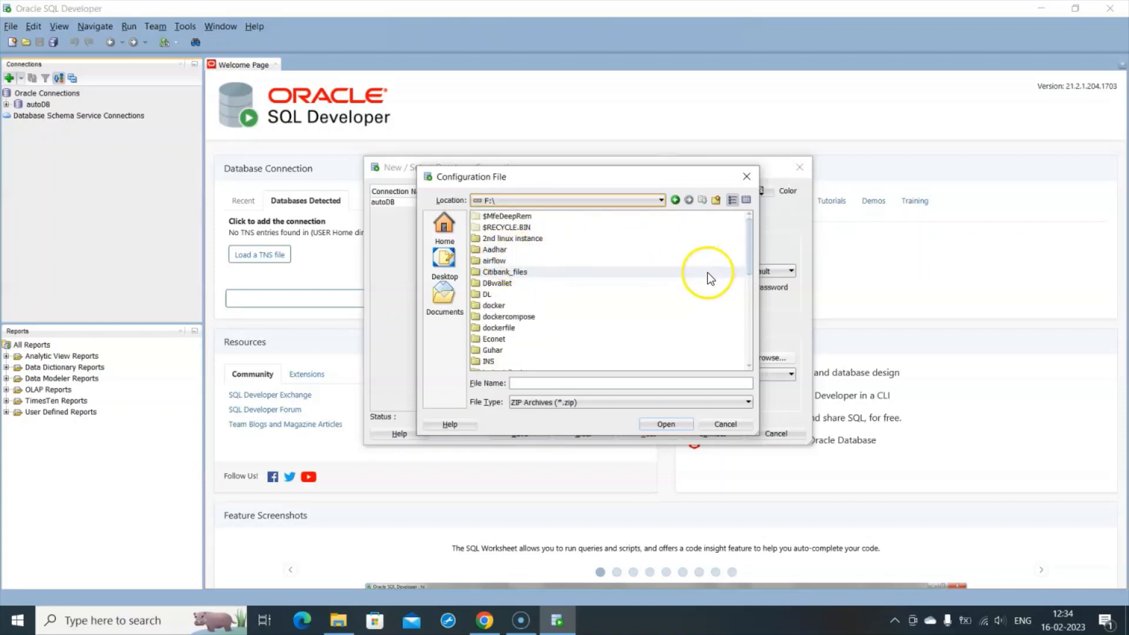
double_click(498, 283)
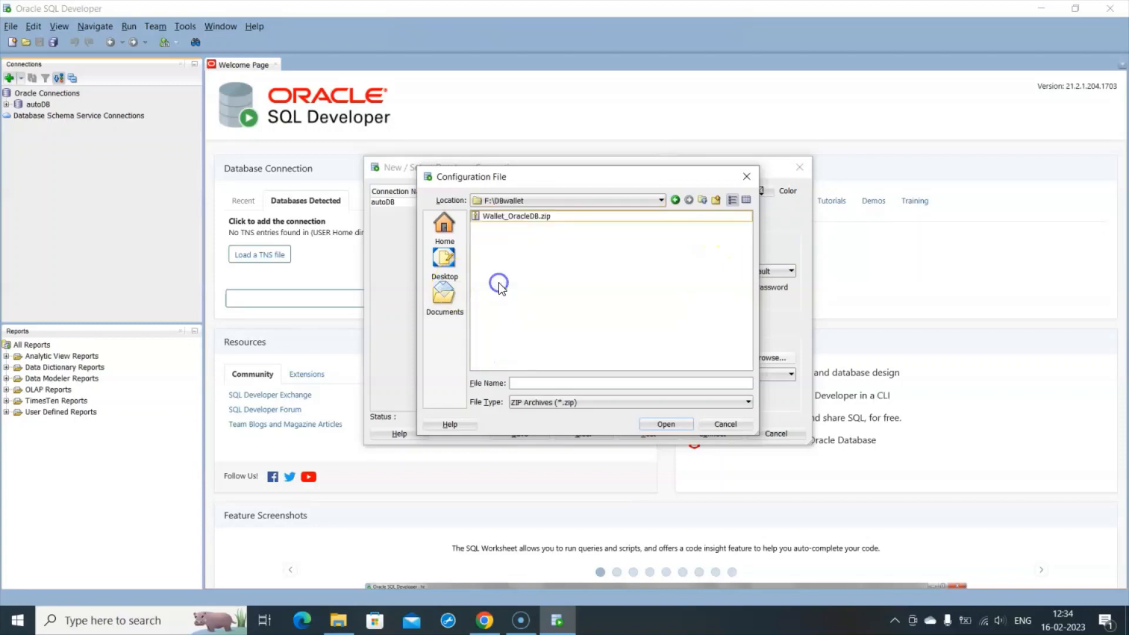
click(520, 220)
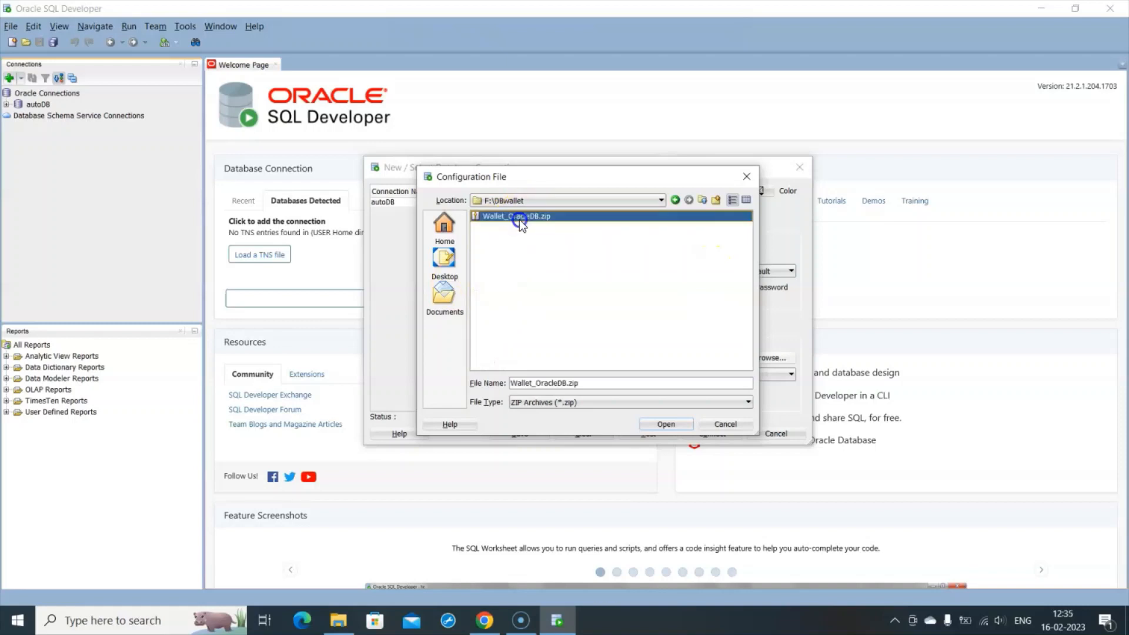
click(666, 424)
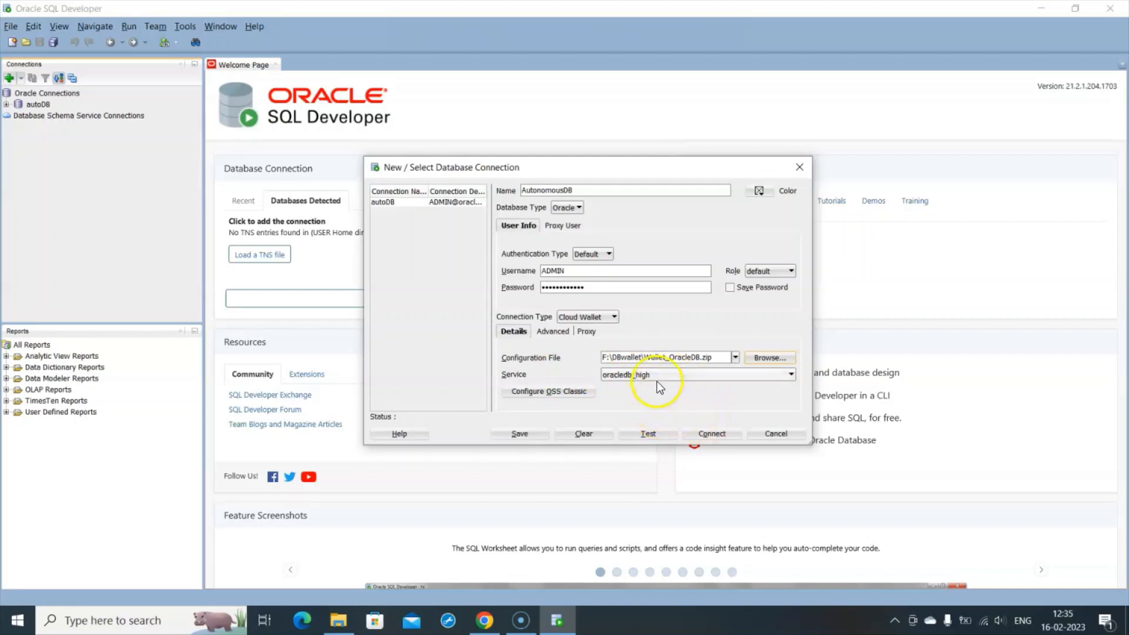
click(644, 436)
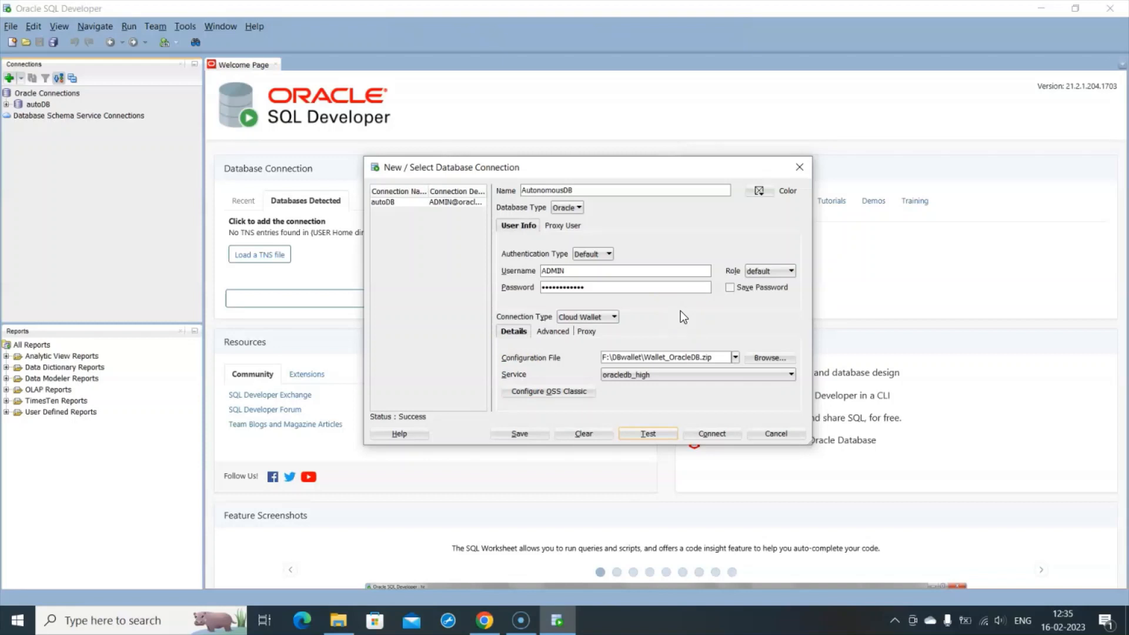
click(533, 440)
- Save the AutonomousDB connection, then connect to it as ADMIN with the password
click(528, 434)
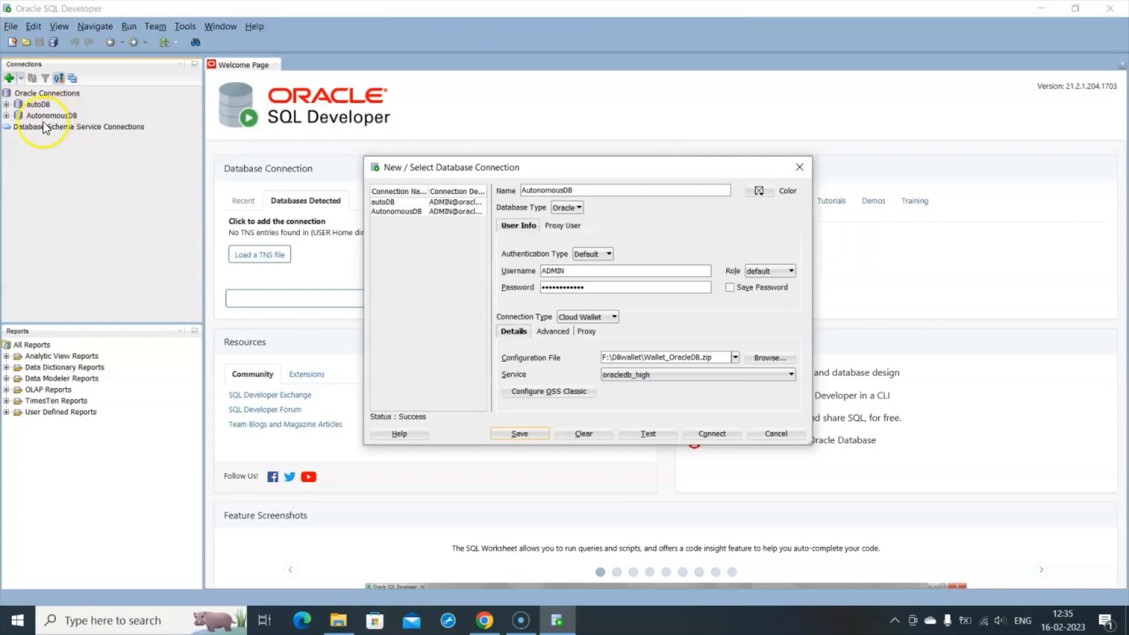
click(385, 213)
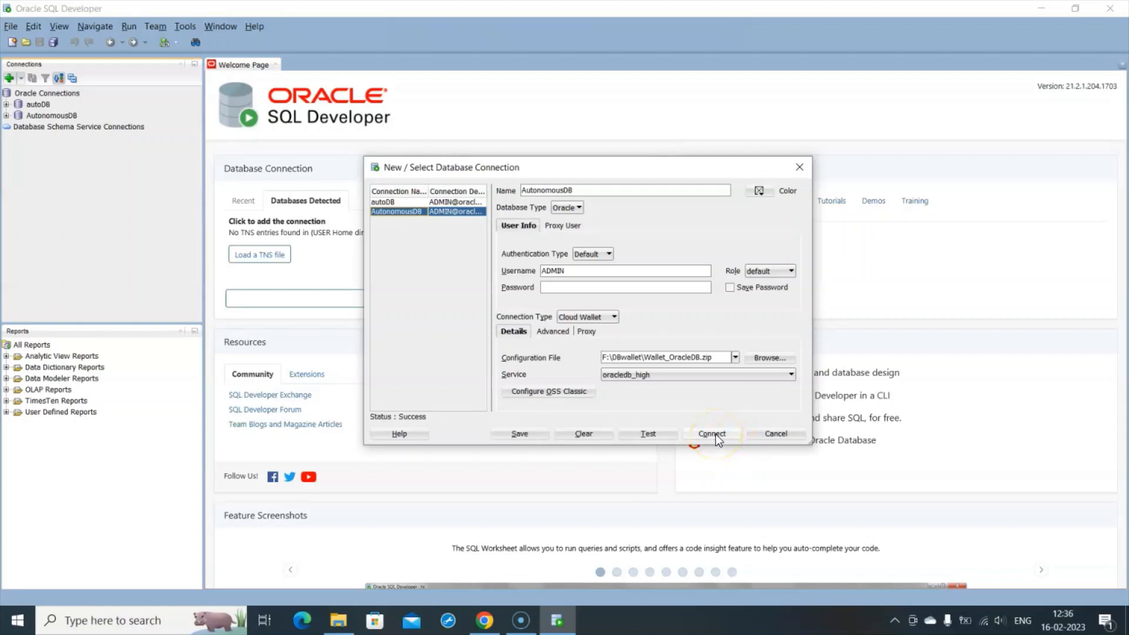
click(717, 436)
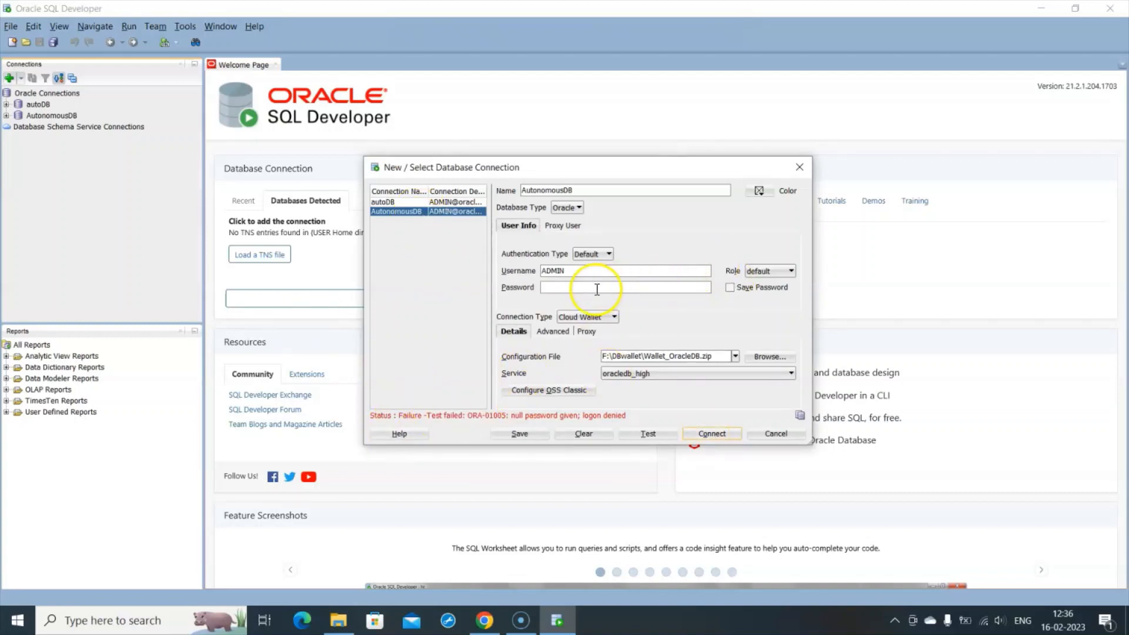
click(563, 287)
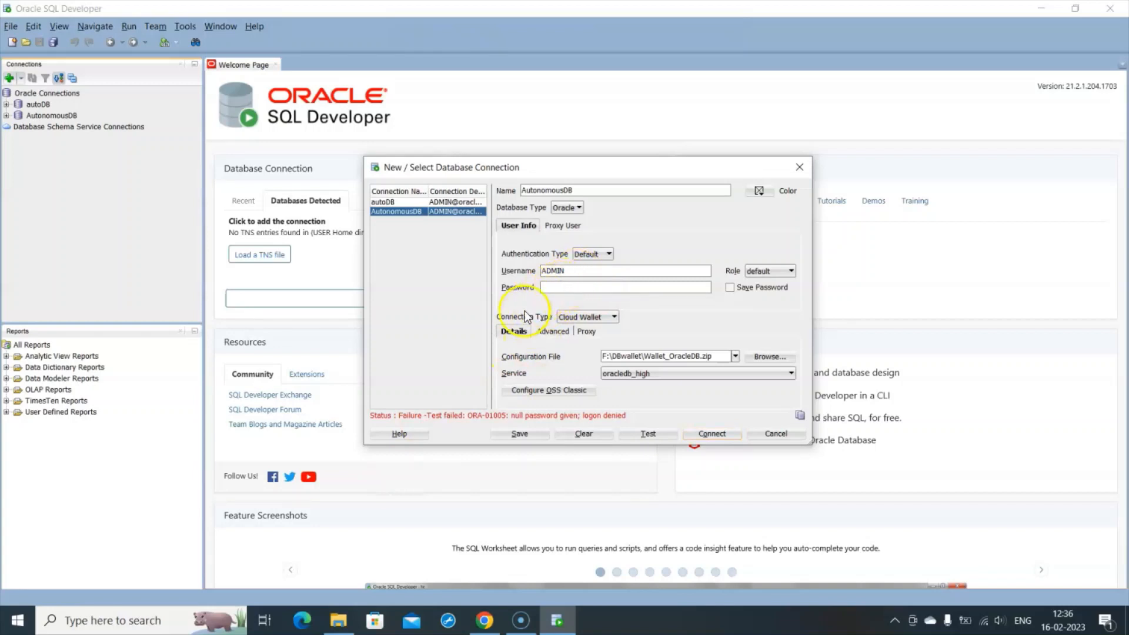
click(575, 288)
text(************)
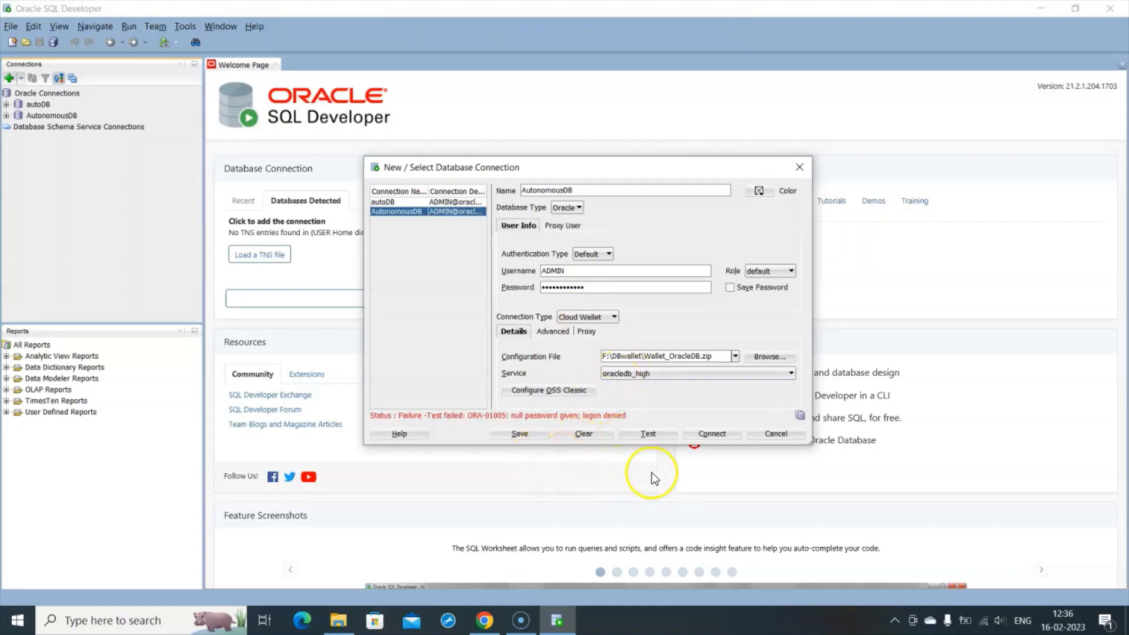
click(713, 435)
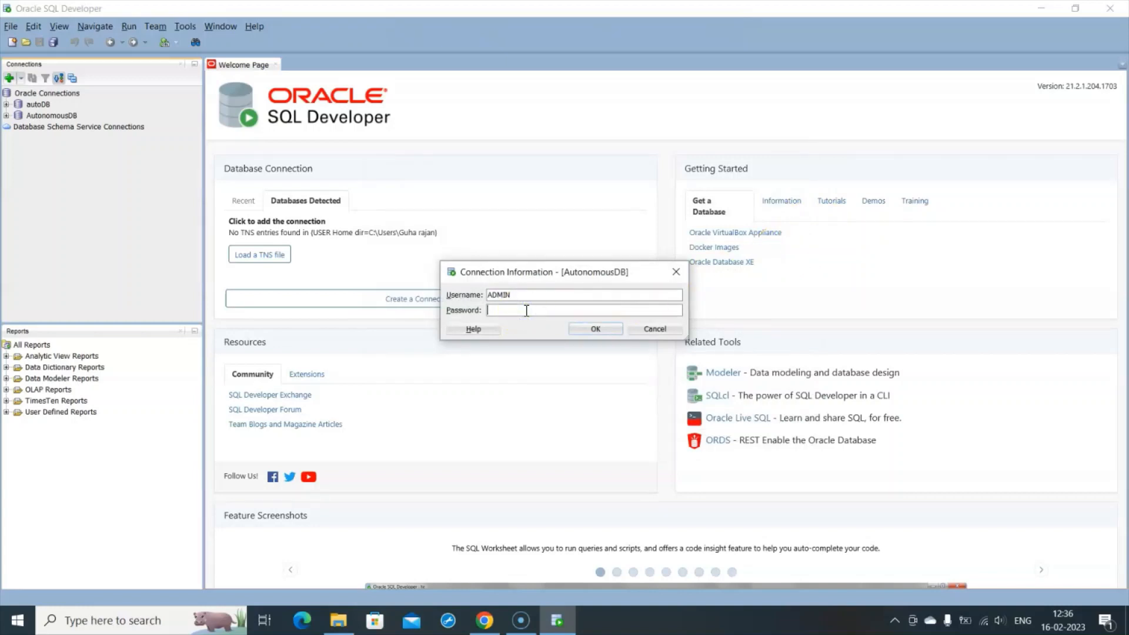
text(************)
click(604, 331)
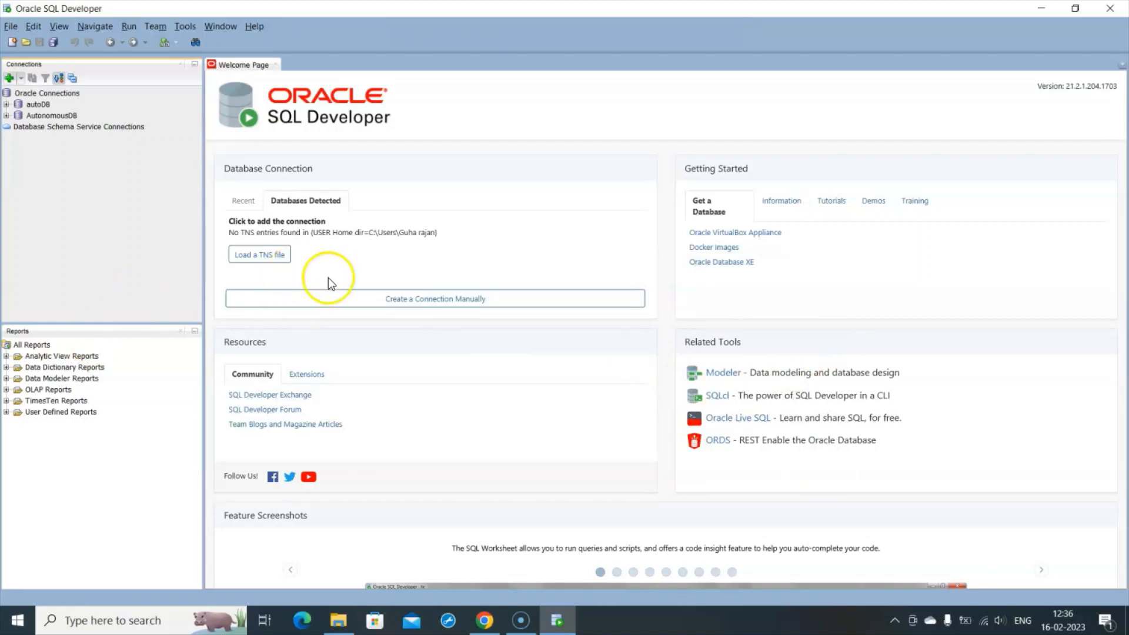
- Expand AutonomousDB > Other Users > SH > Tables to list the SH schema's tables
click(7, 116)
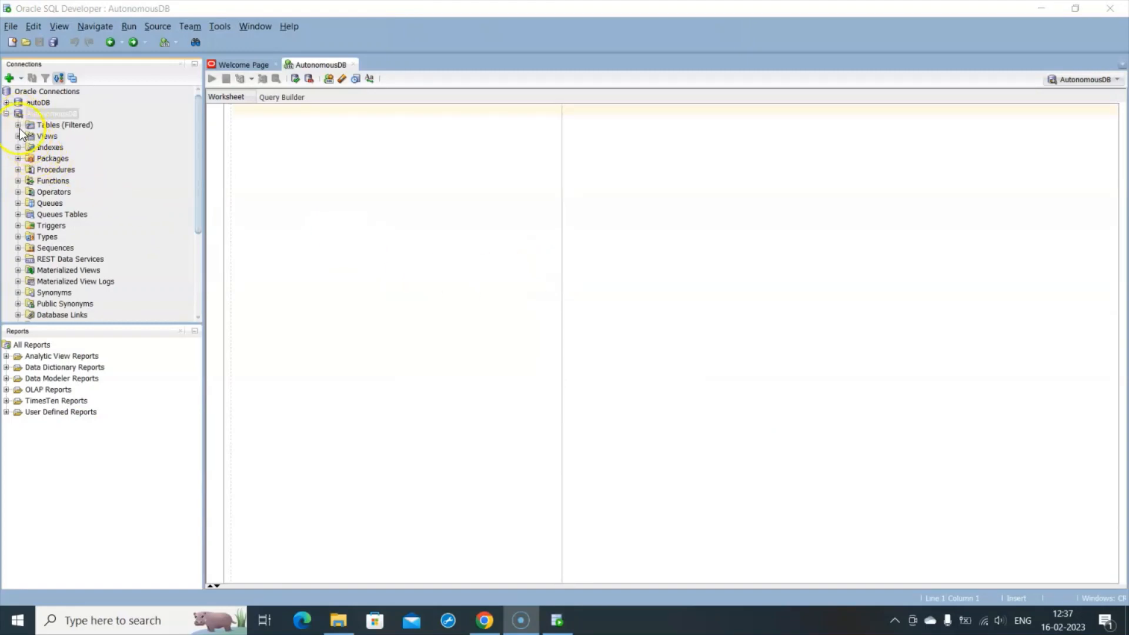
scroll(190, 190, down, 4)
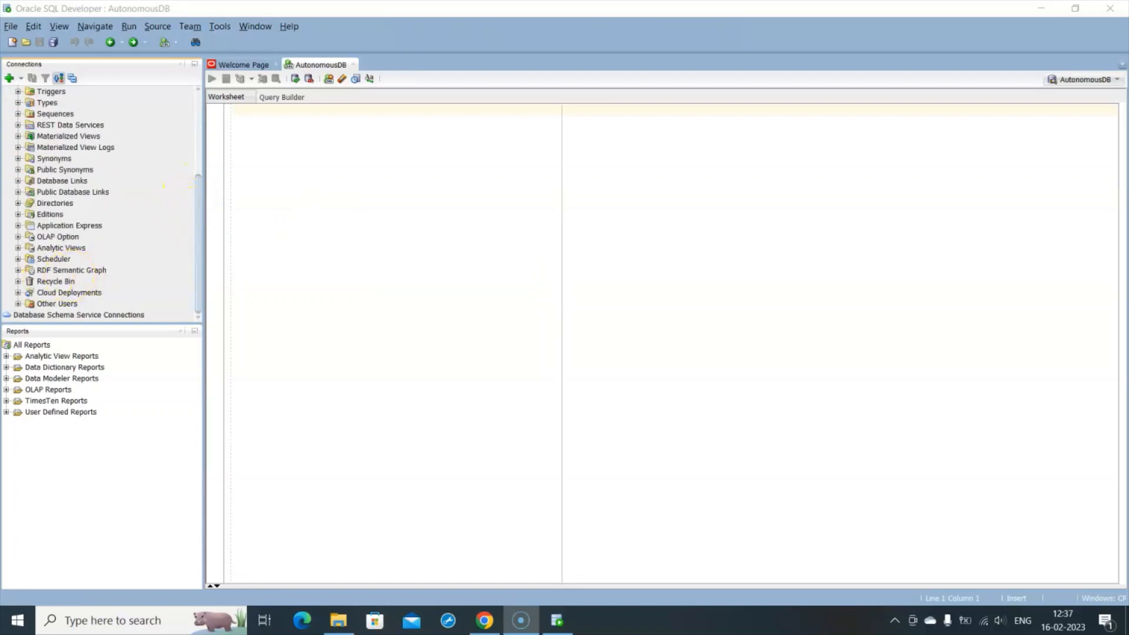
click(14, 305)
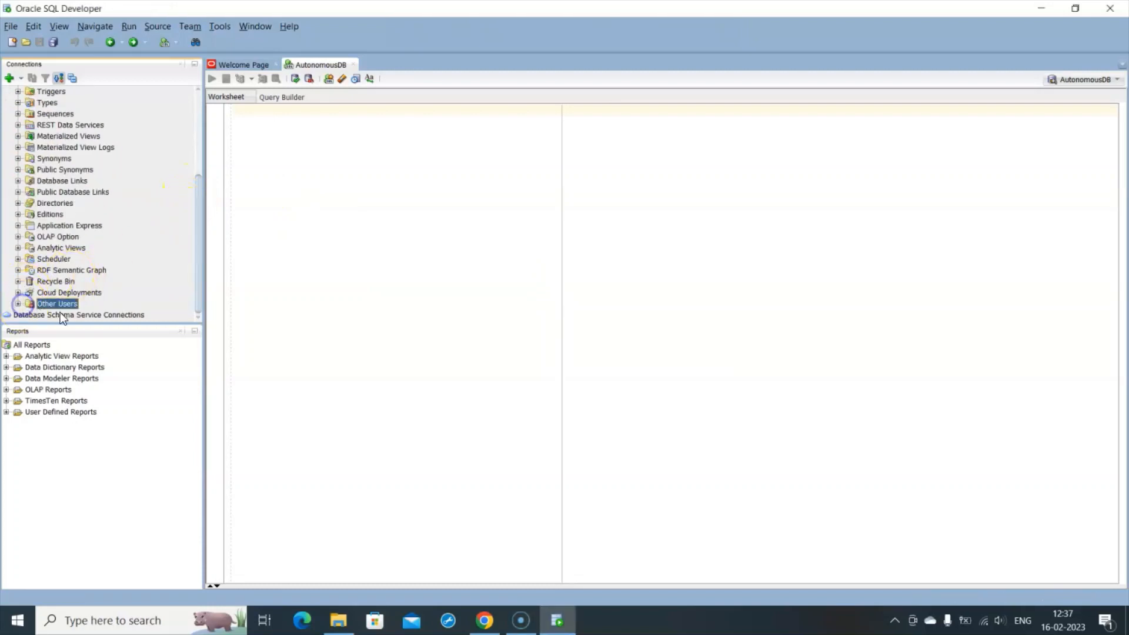
click(18, 305)
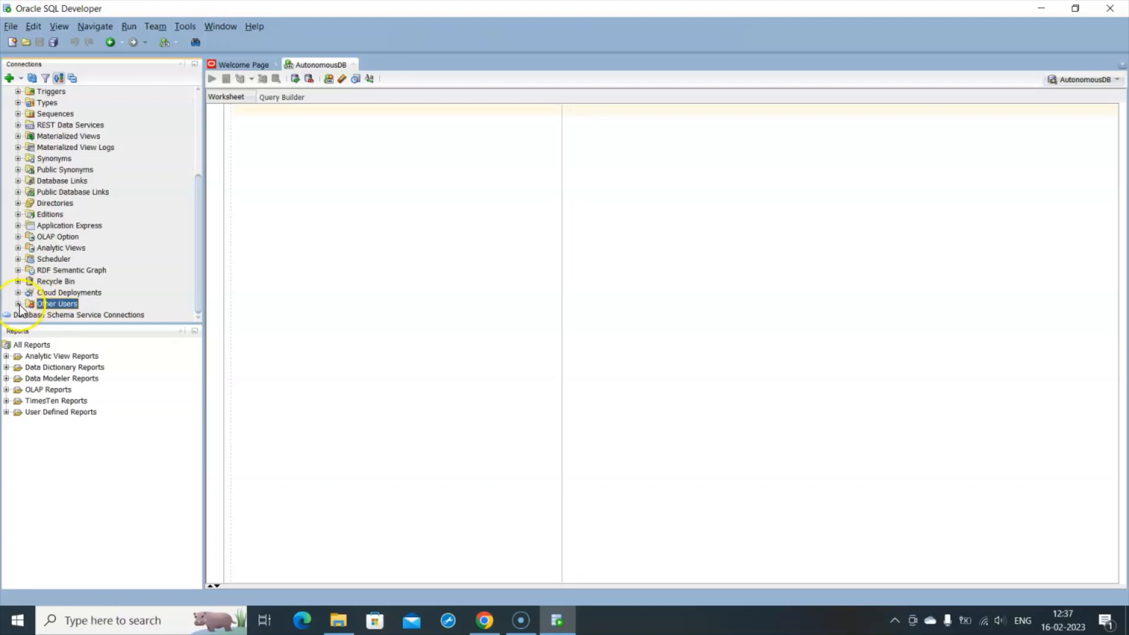
click(18, 305)
scroll(125, 252, down, 15)
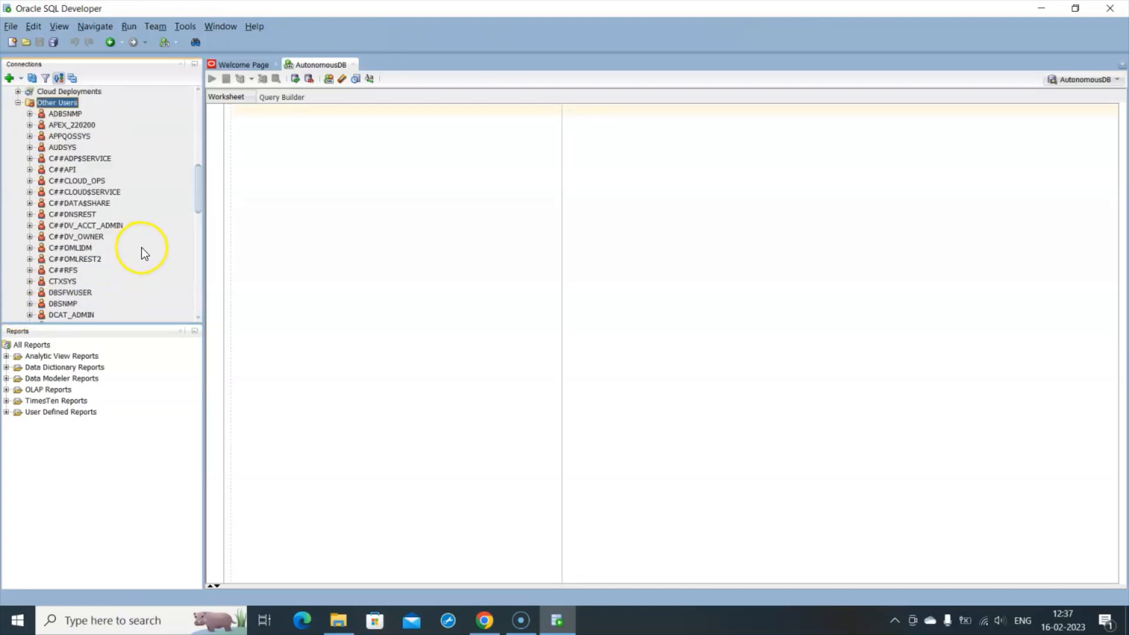
scroll(143, 250, down, 3)
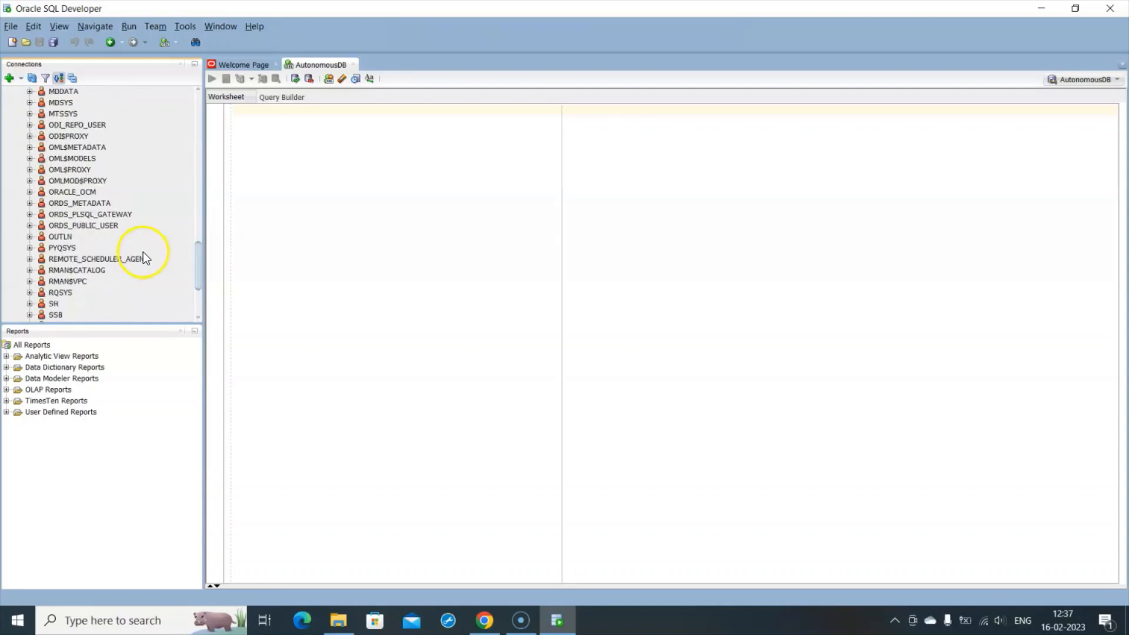
click(29, 303)
scroll(145, 266, down, 2)
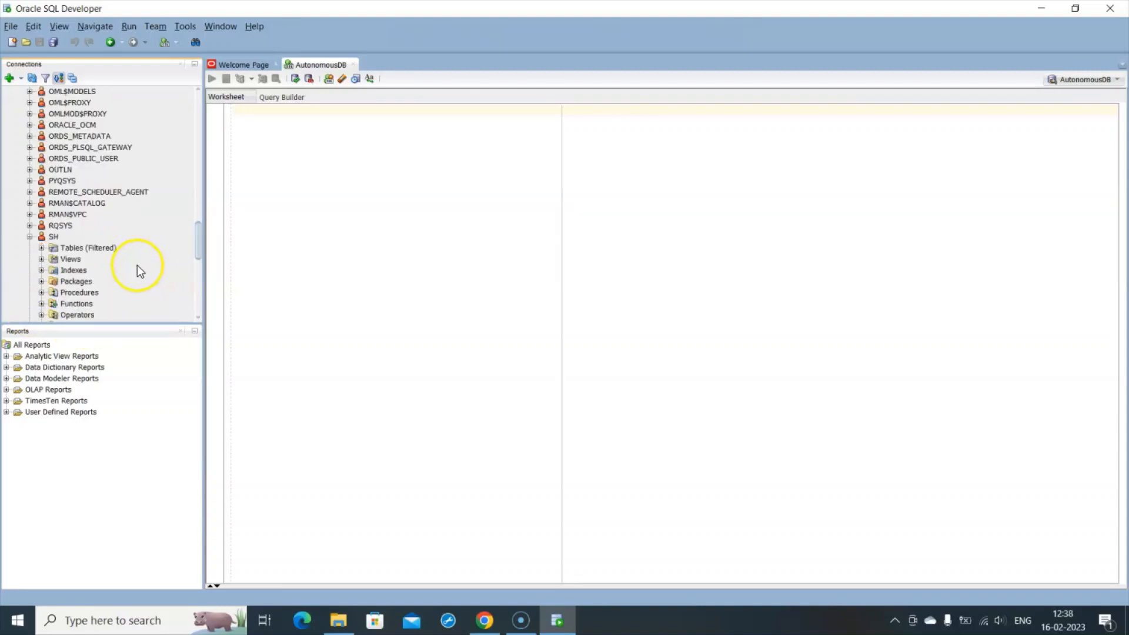
click(41, 248)
scroll(110, 284, down, 1)
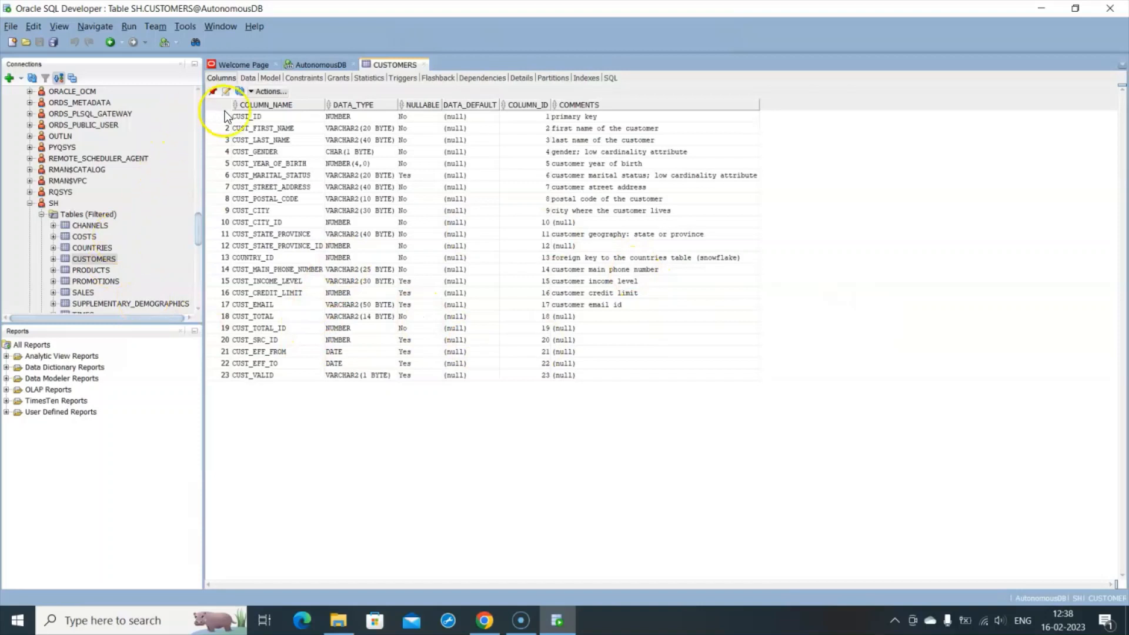
- Browse the SH.CUSTOMERS rows on the Data sub-tab
click(247, 78)
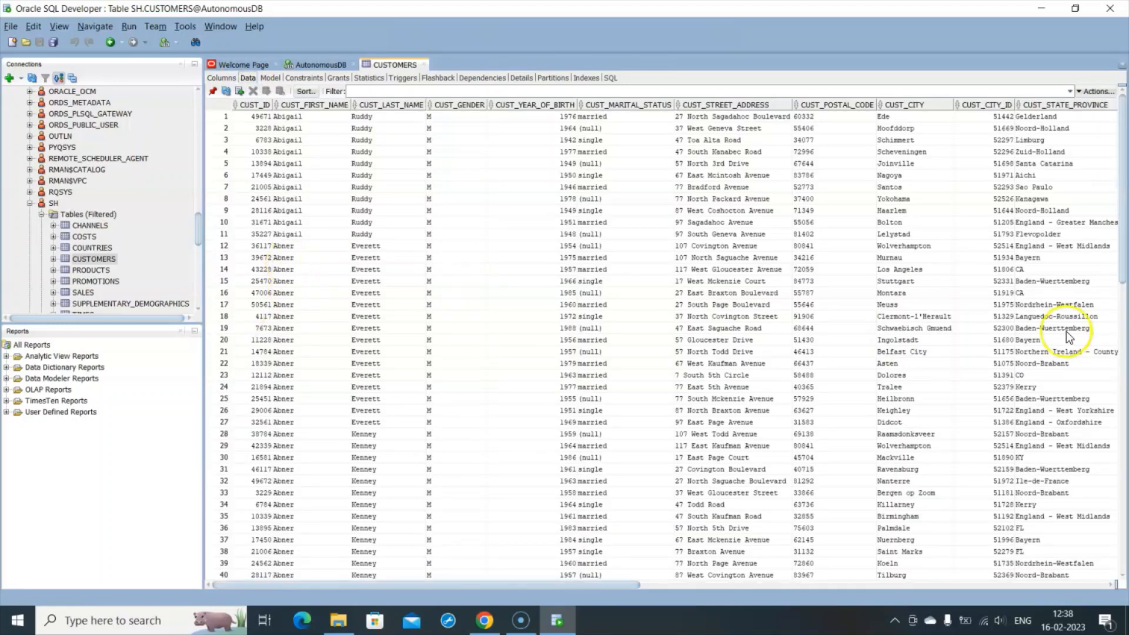
scroll(1105, 347, down, 5)
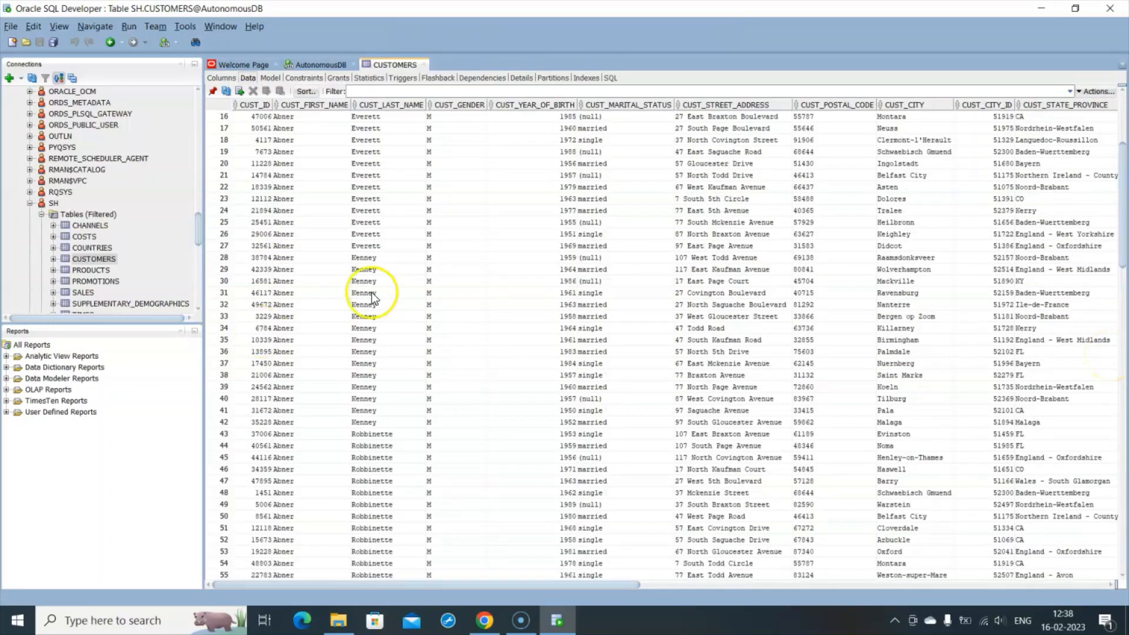
scroll(1081, 301, up, 5)
scroll(1092, 291, down, 20)
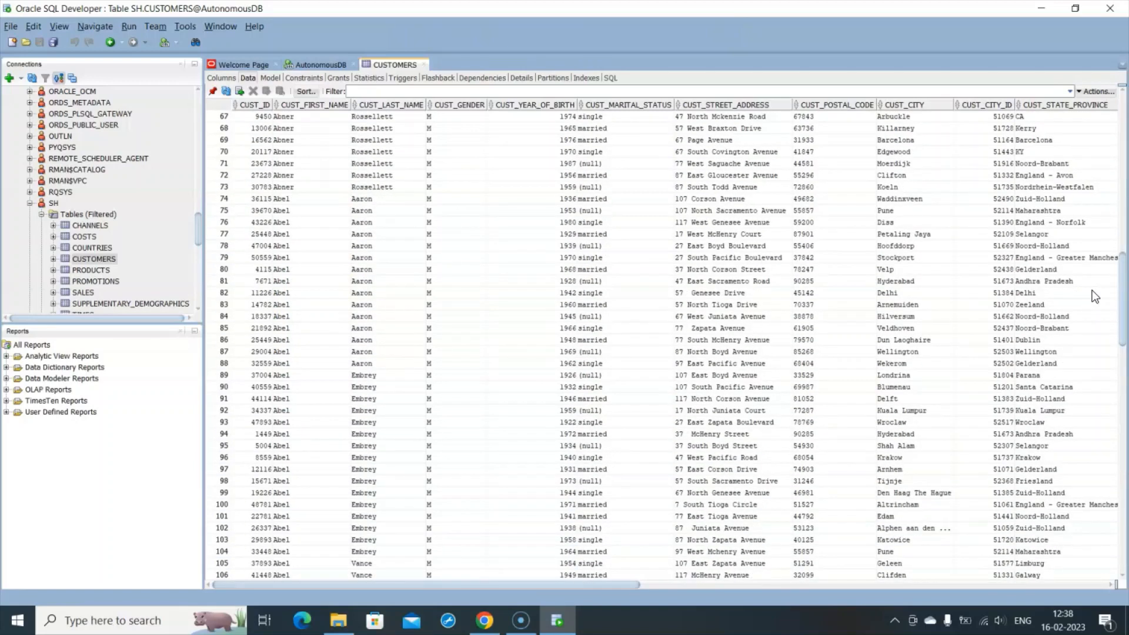
scroll(1093, 290, up, 16)
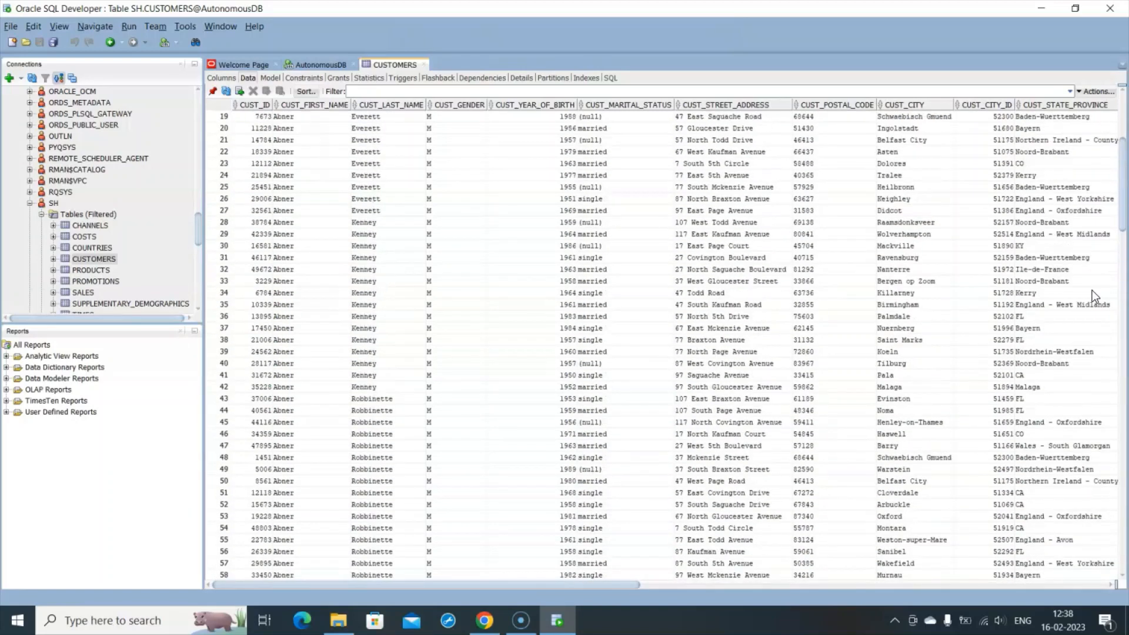
scroll(1092, 290, up, 6)
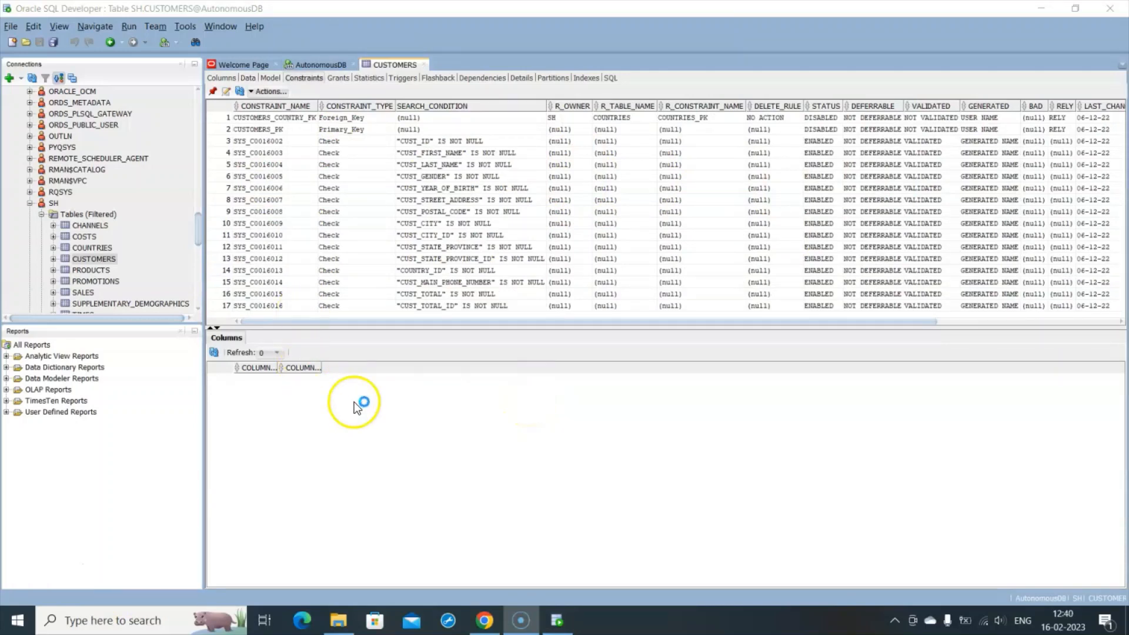
- Open a new SQL Worksheet from the Tools menu on the AutonomousDB connection
click(188, 29)
mouse_move(182, 44)
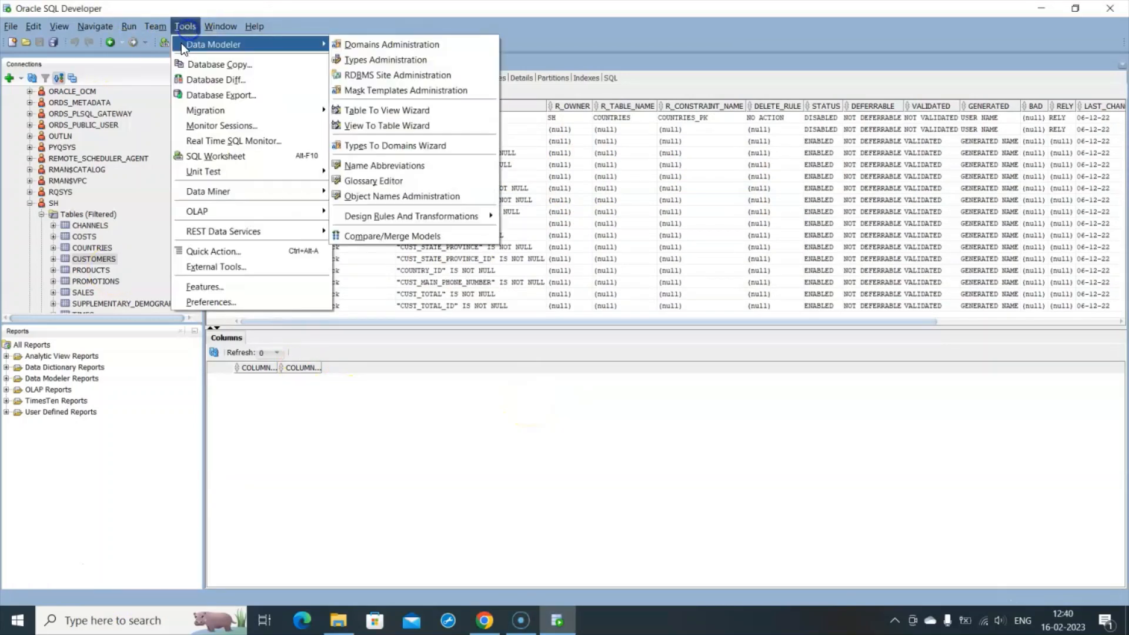
click(212, 155)
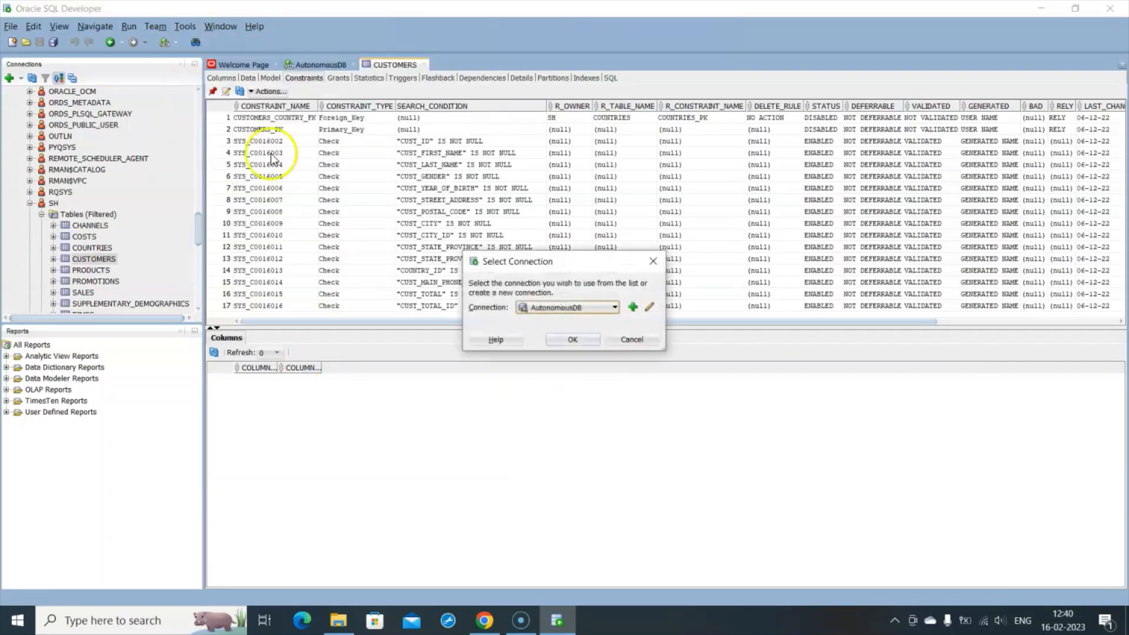
click(572, 341)
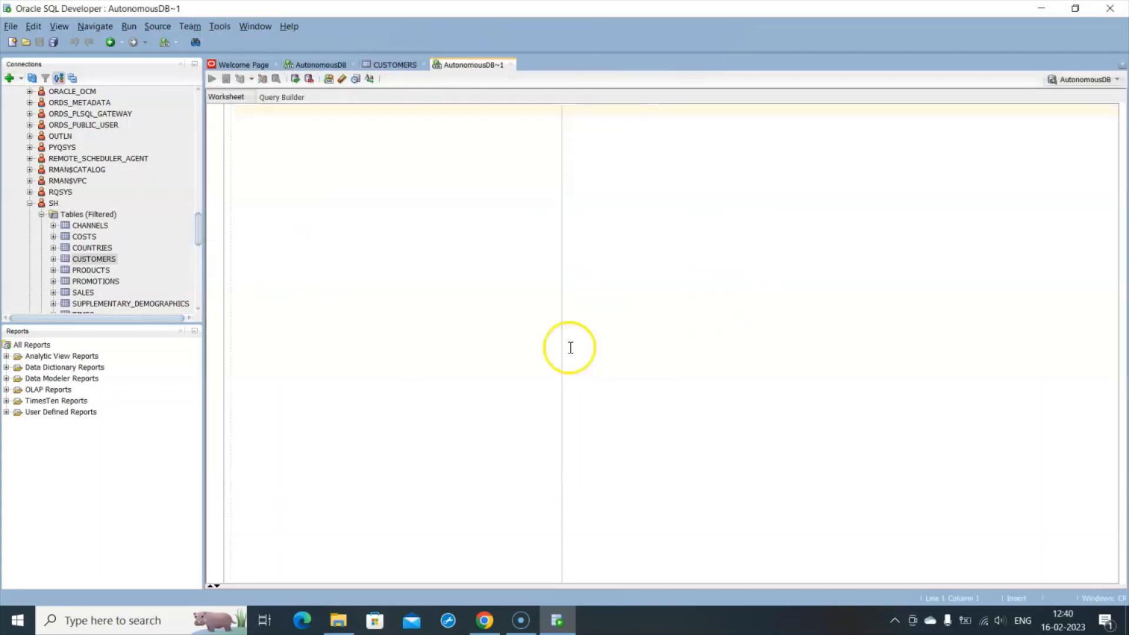
click(258, 120)
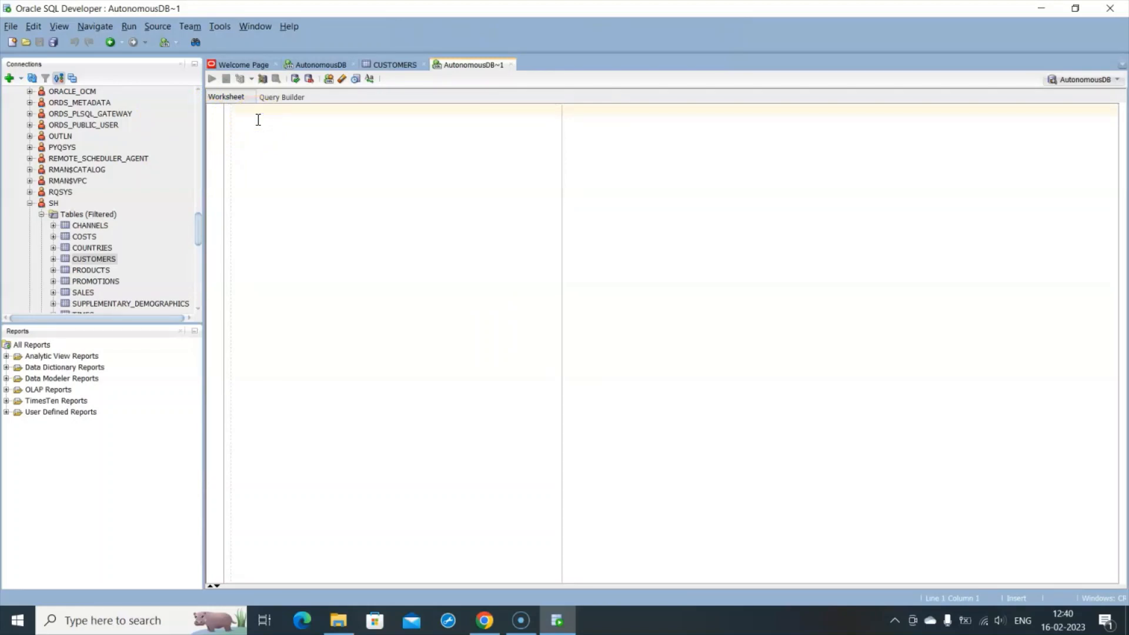
- Write the query select * from SH.customers, completing the table name from autocomplete
click(268, 113)
text(select)
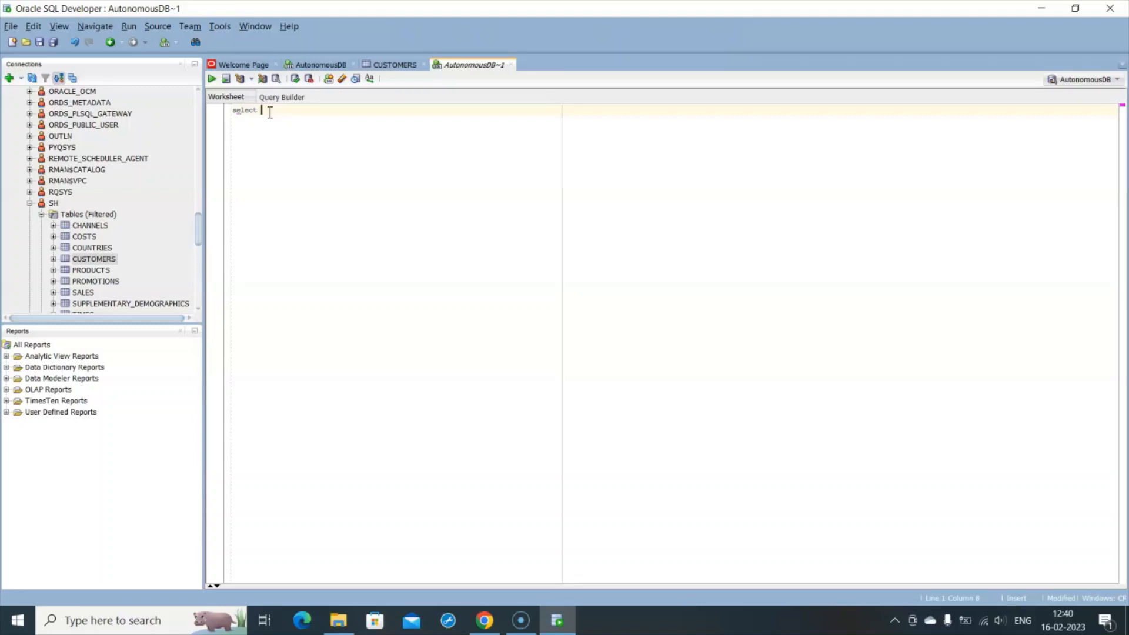
text( * from )
text(SH)
text(.C)
text(SU)
key(BackSpace)
key(BackSpace)
text(USTOMER)
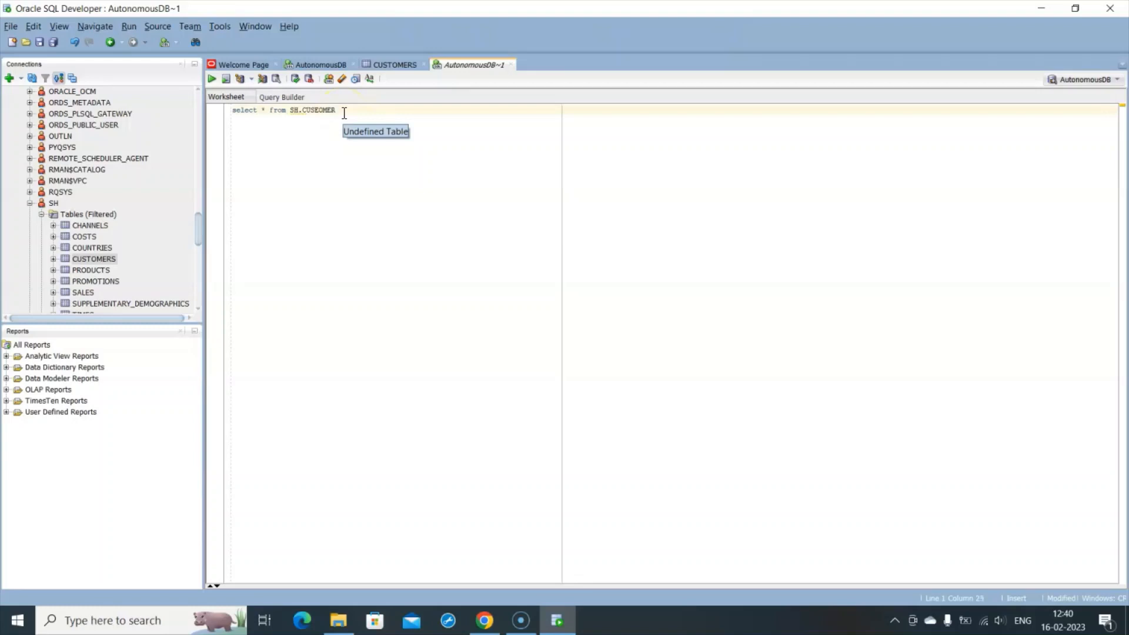
key(BackSpace)
key(BackSpace)
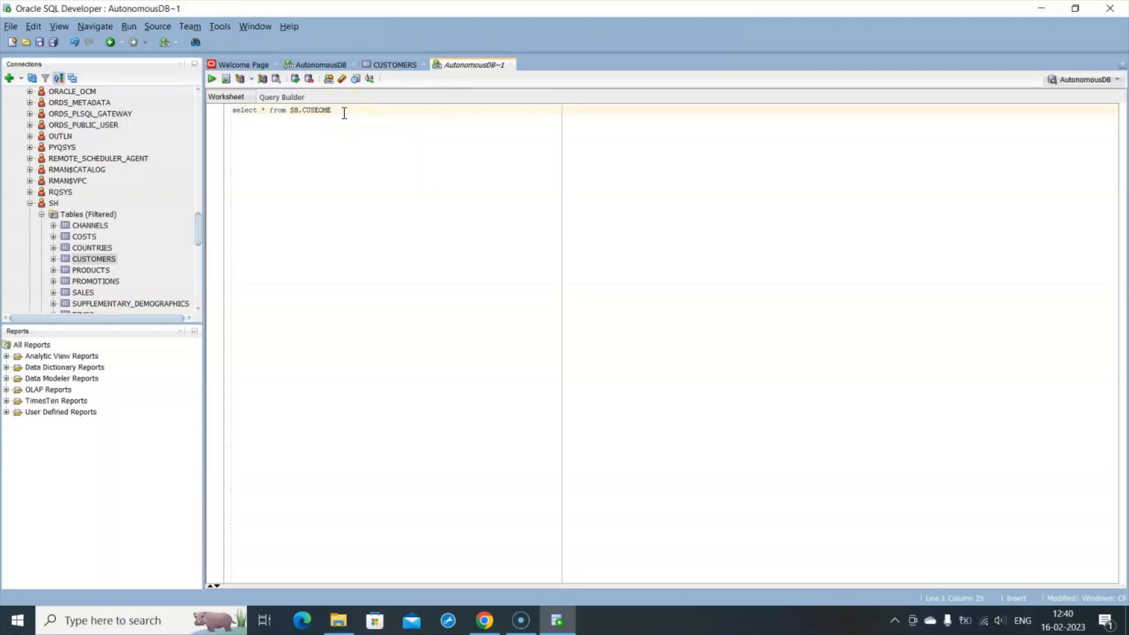
key(BackSpace)
key(BackSpace)
key(BackSpace)
text(to)
key(BackSpace)
key(BackSpace)
text(T)
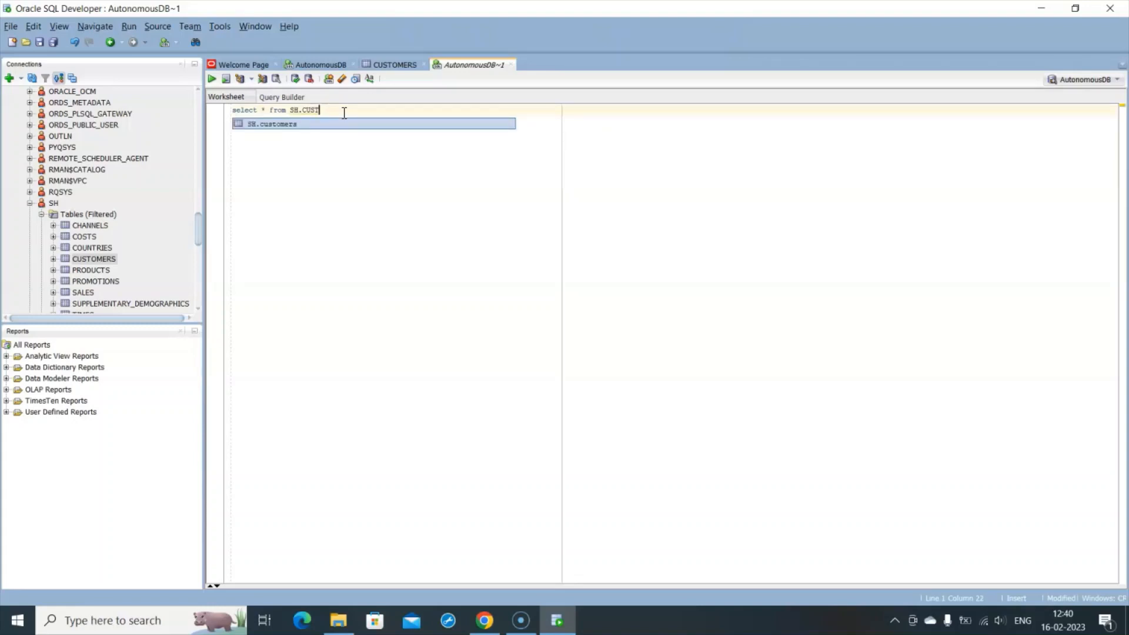
click(287, 124)
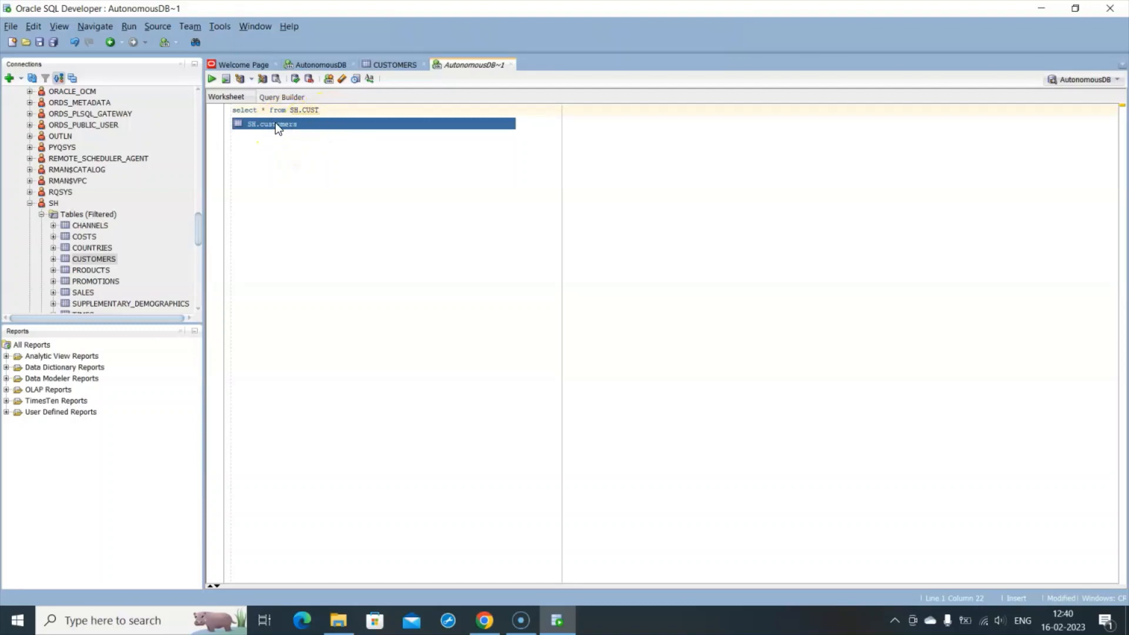
double_click(277, 125)
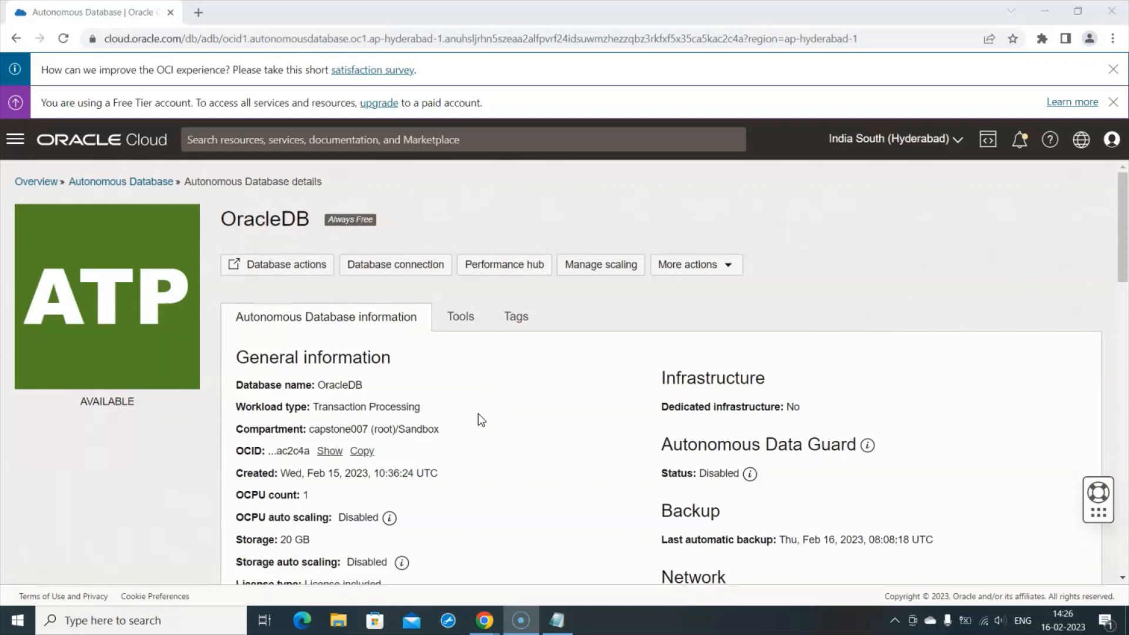
- Launch Database Actions from the OracleDB Autonomous Database details page
click(283, 272)
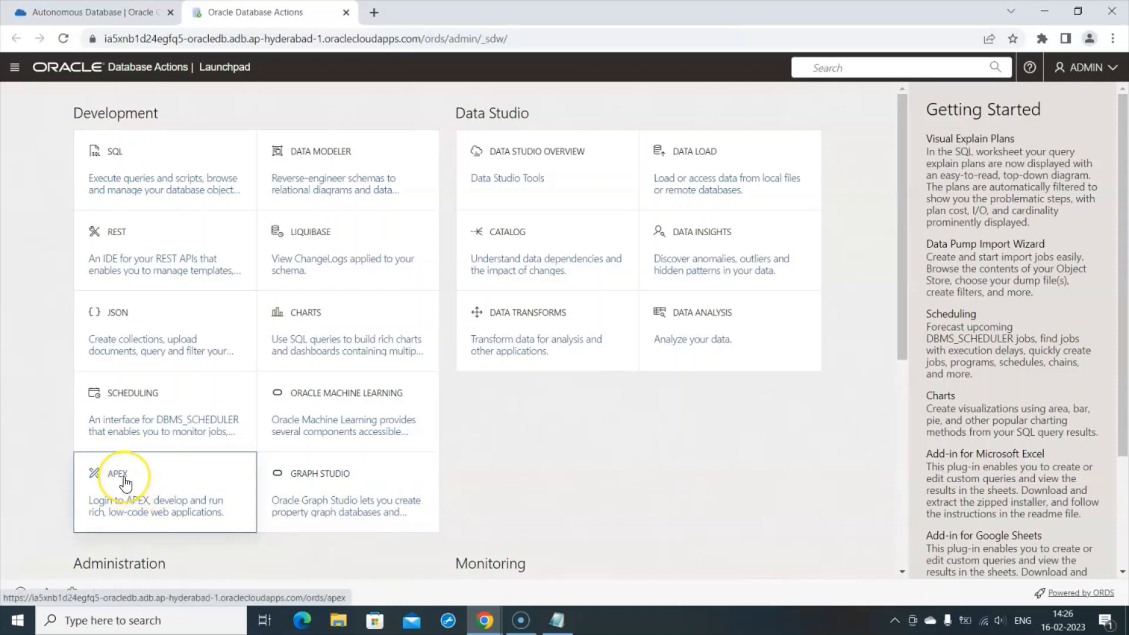
- Wait for the Launchpad to show its Development and Data Studio tiles, including APEX
mouse_move(126, 484)
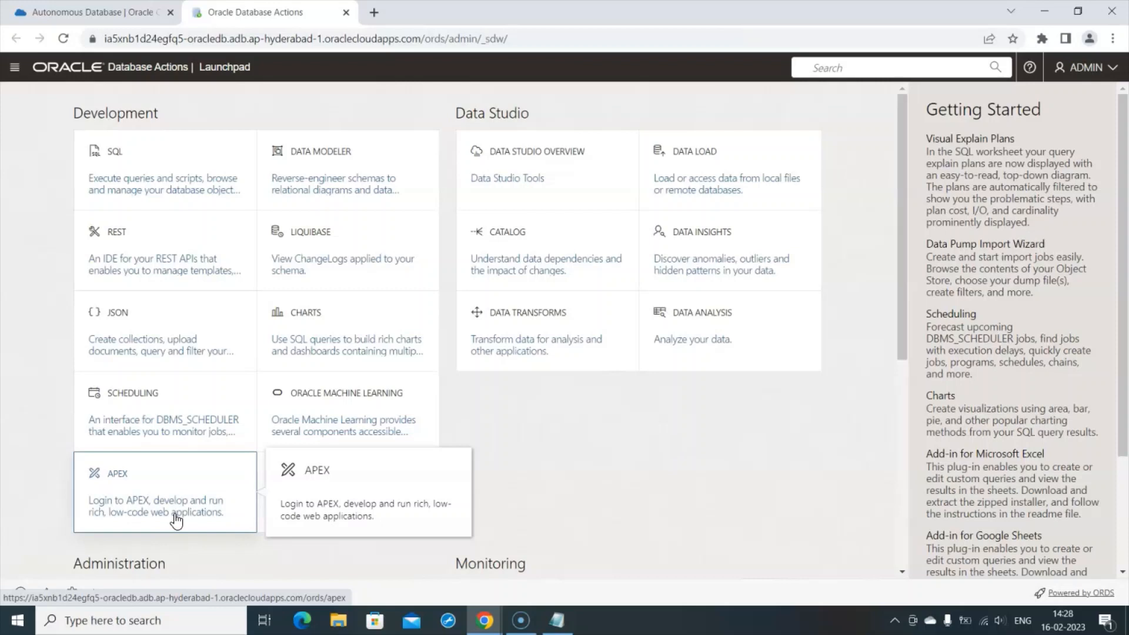
- Launch APEX from the Launchpad and enter the administrator password on the sign-in page
click(135, 506)
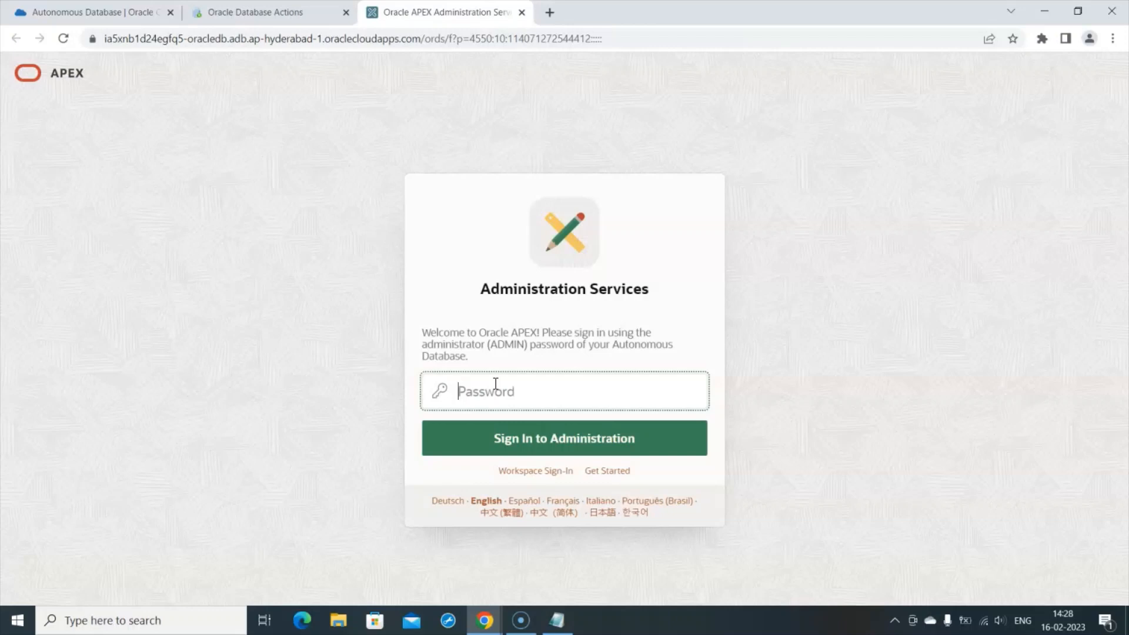
text(a)
key(BackSpace)
text(a)
key(BackSpace)
text(•••)
key(BackSpace)
key(BackSpace)
key(BackSpace)
text(•••••••••••)
key(ctrl+a)
key(BackSpace)
text(••••••)
- Sign in to APEX Administration with the admin password, decline saving it, and start a new workspace
text(****)
click(604, 454)
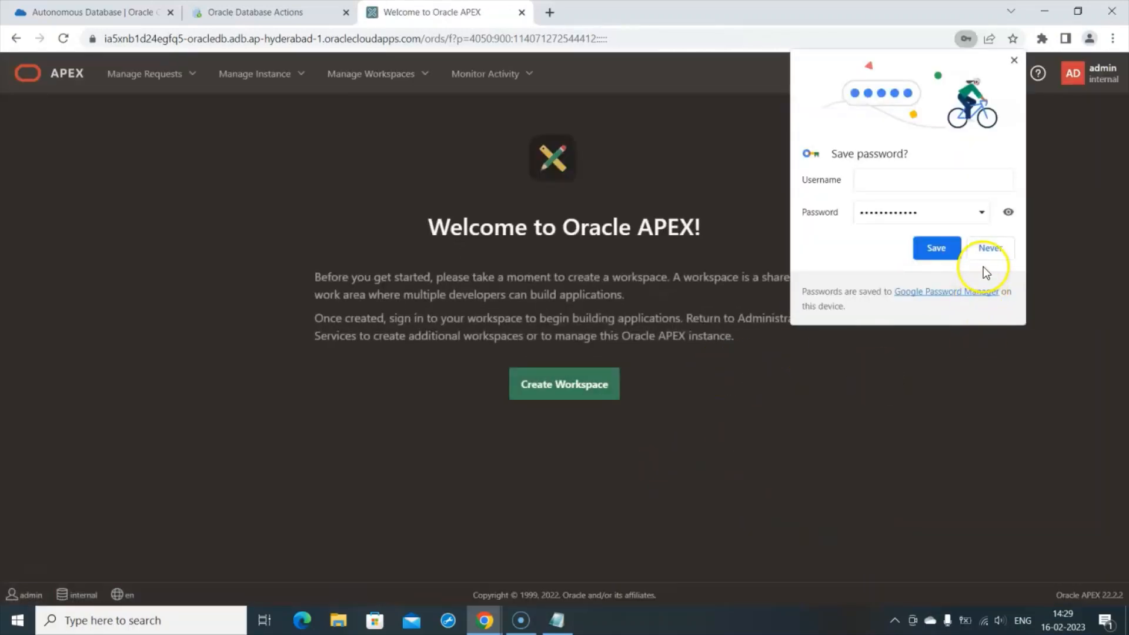
click(990, 247)
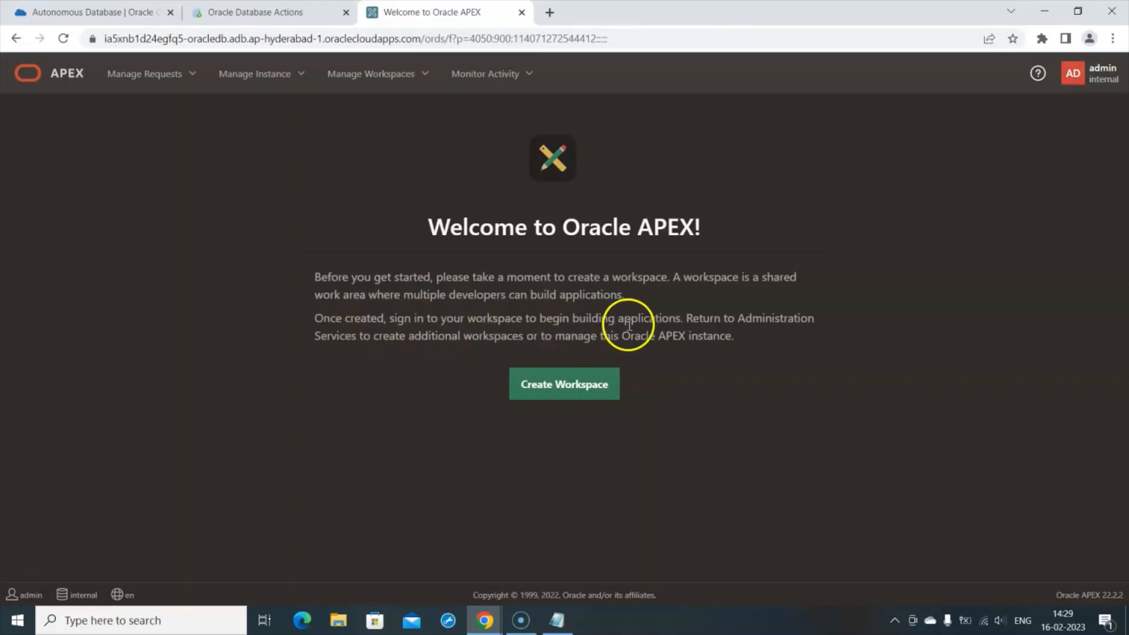
click(561, 393)
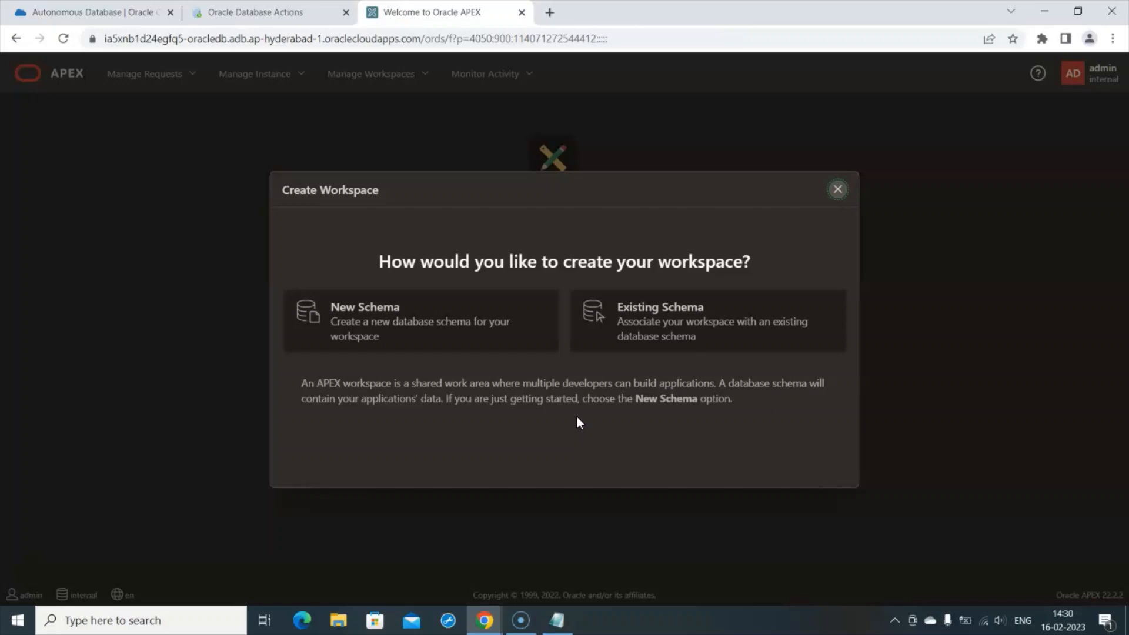
- Create workspace WSDB on a new schema with workspace username user1 and its password
click(443, 333)
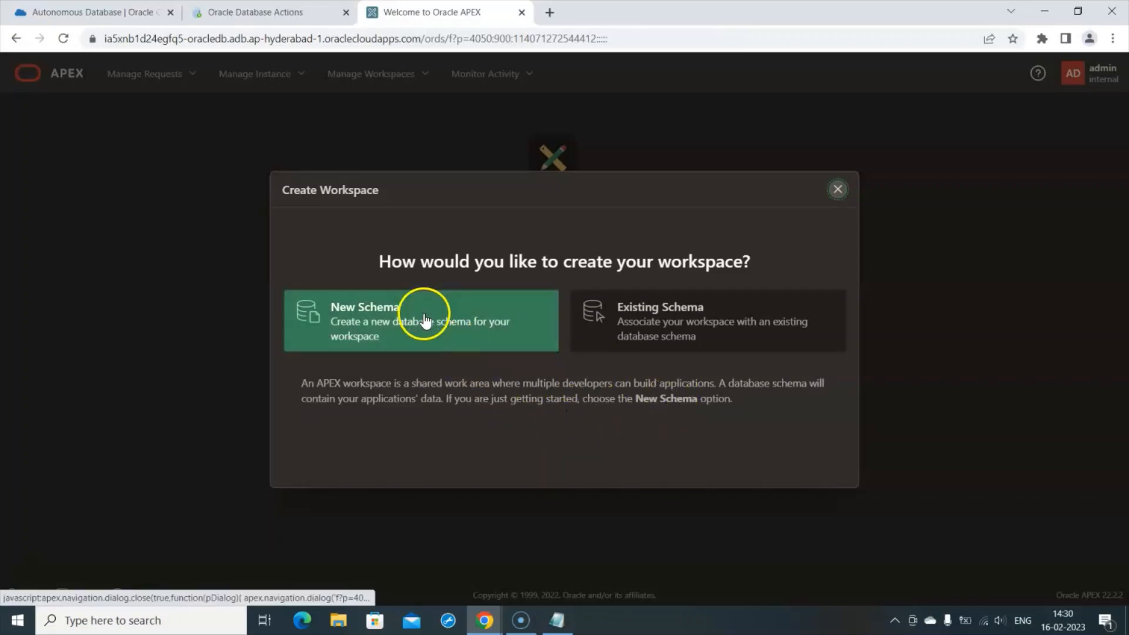
click(419, 324)
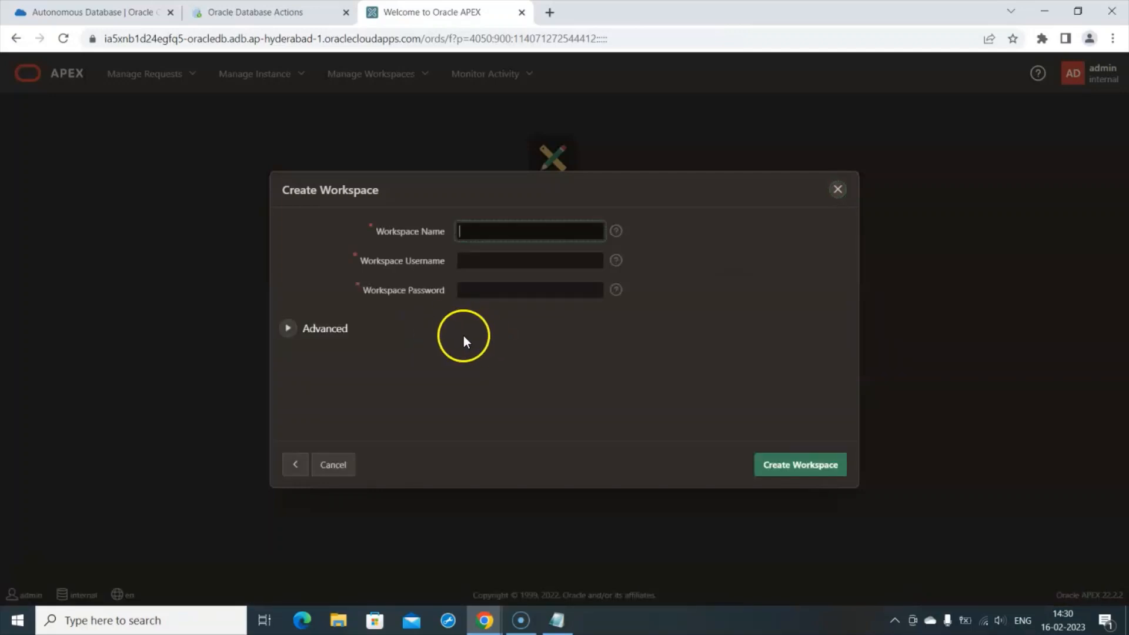
click(486, 231)
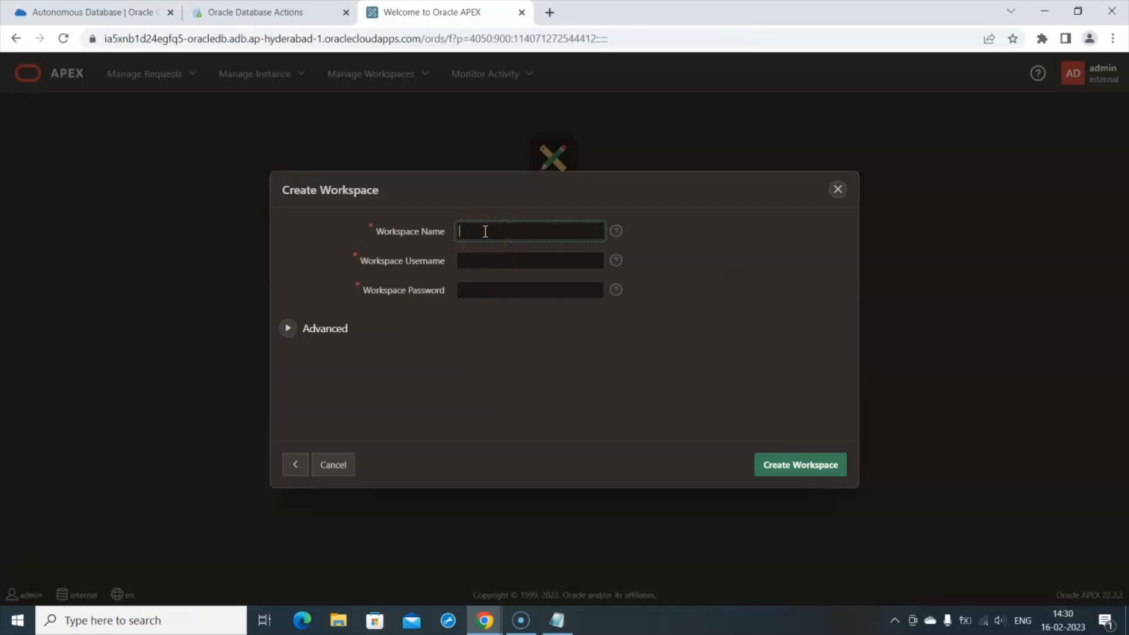
text(WSDB)
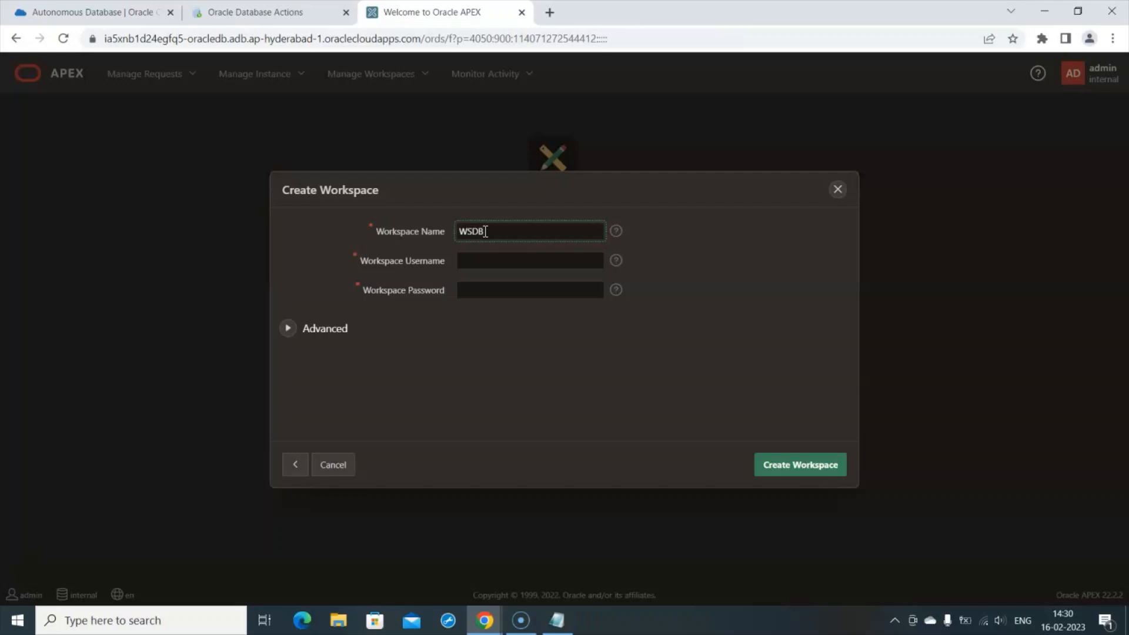
click(480, 263)
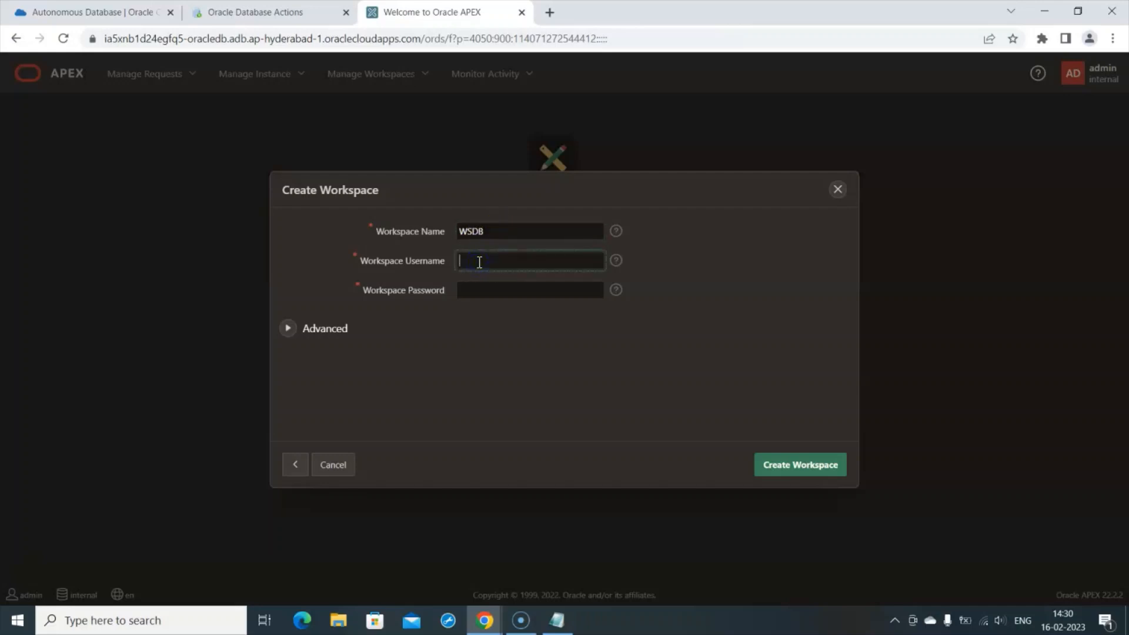
text(user1)
click(473, 290)
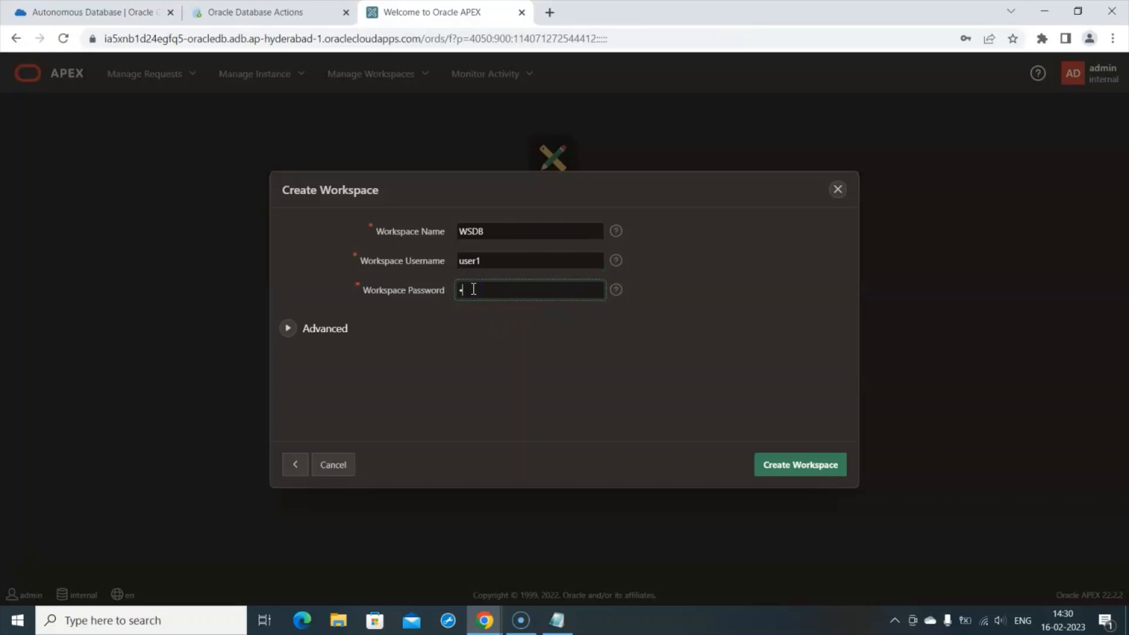
text(•)
key(BackSpace)
text(••••••••••••)
click(826, 471)
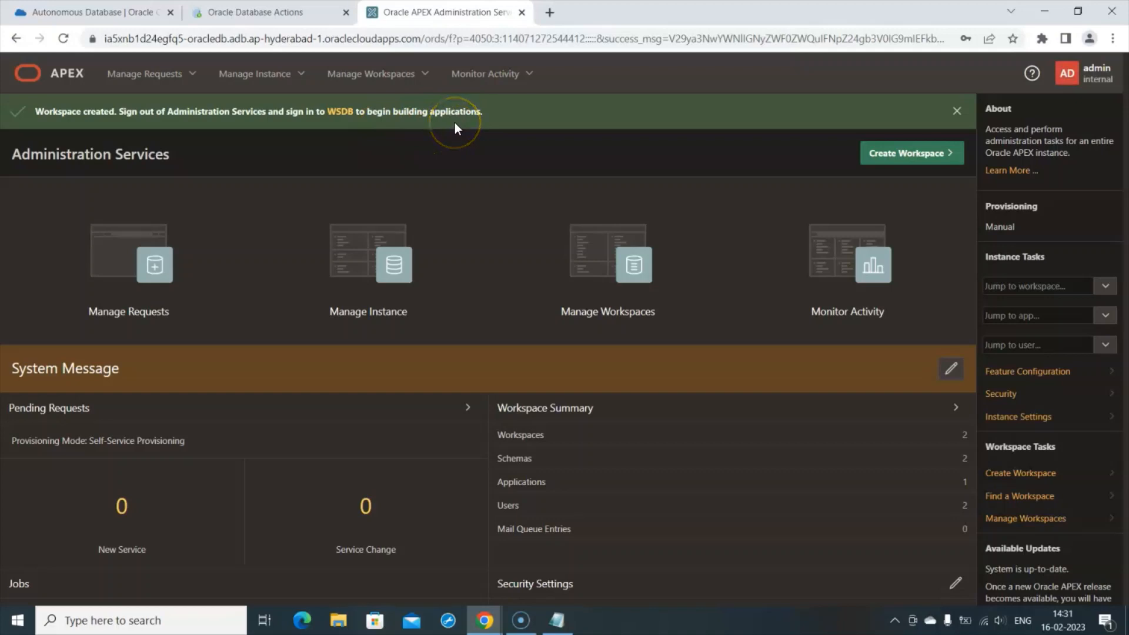
- Sign out of Administration Services and return to the sign-in page
click(1085, 79)
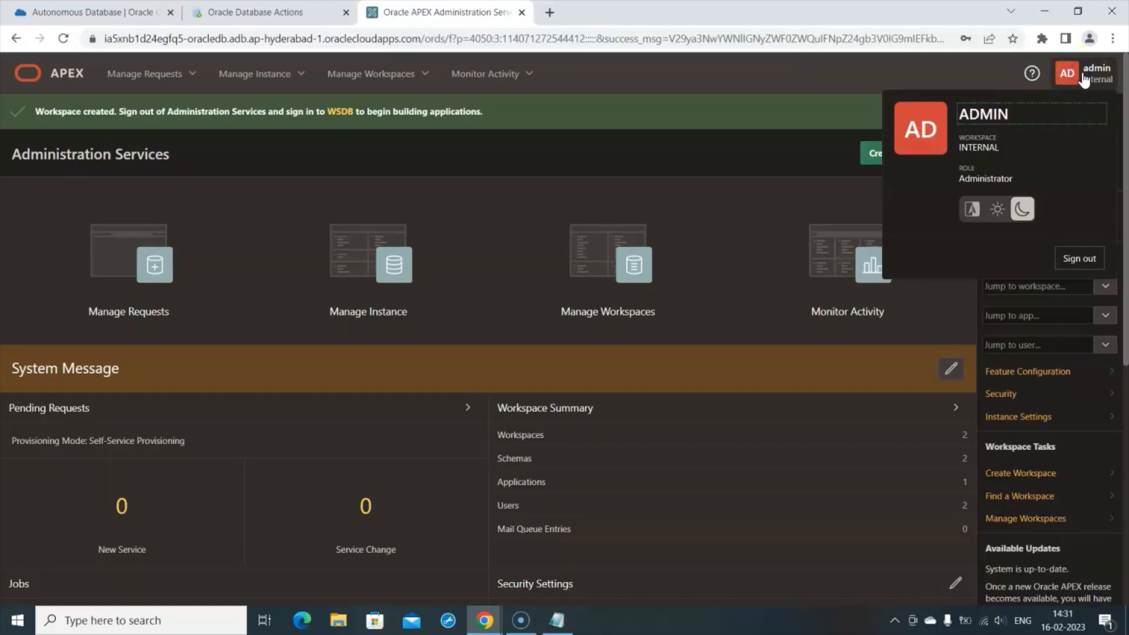
click(1080, 259)
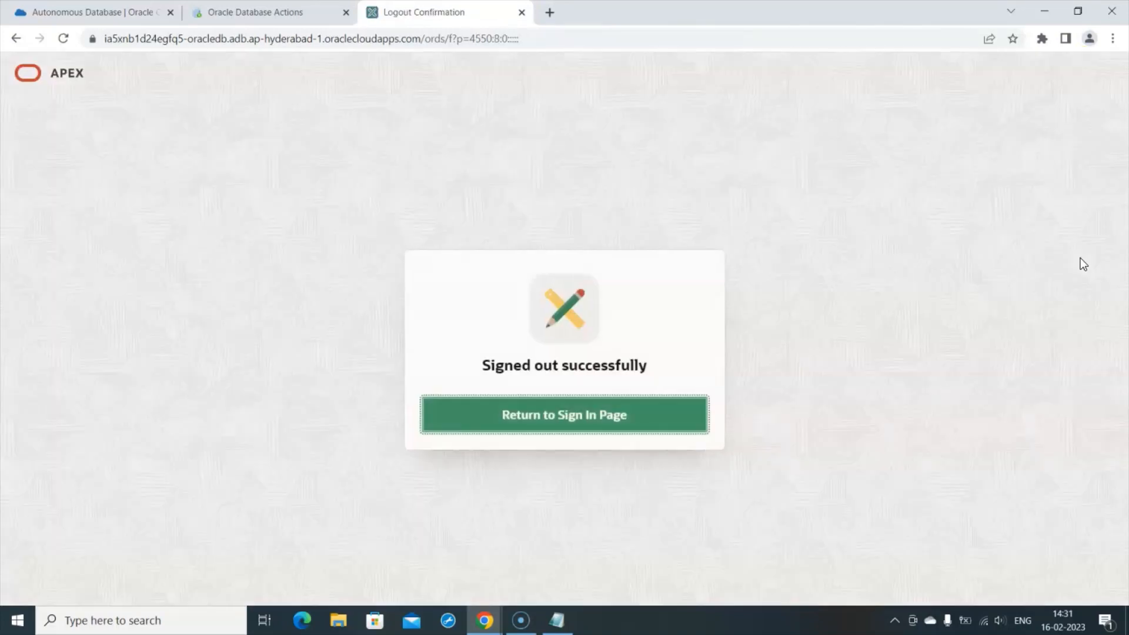
click(610, 422)
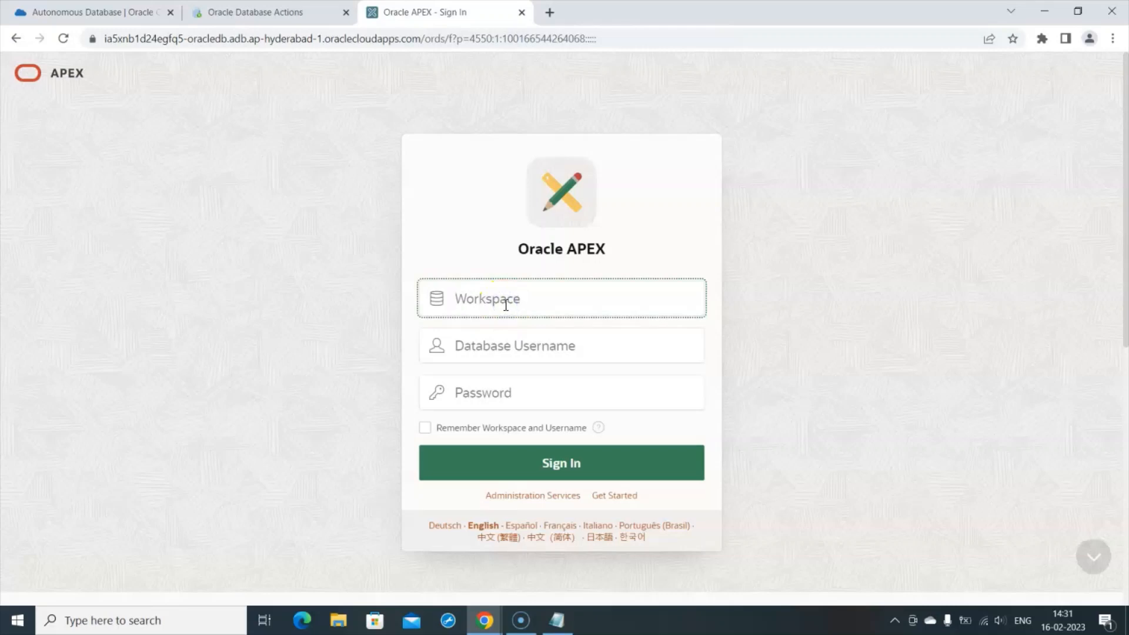
- Enter workspace WSDB, username user1 and the workspace password on the sign-in form
text(WSDB)
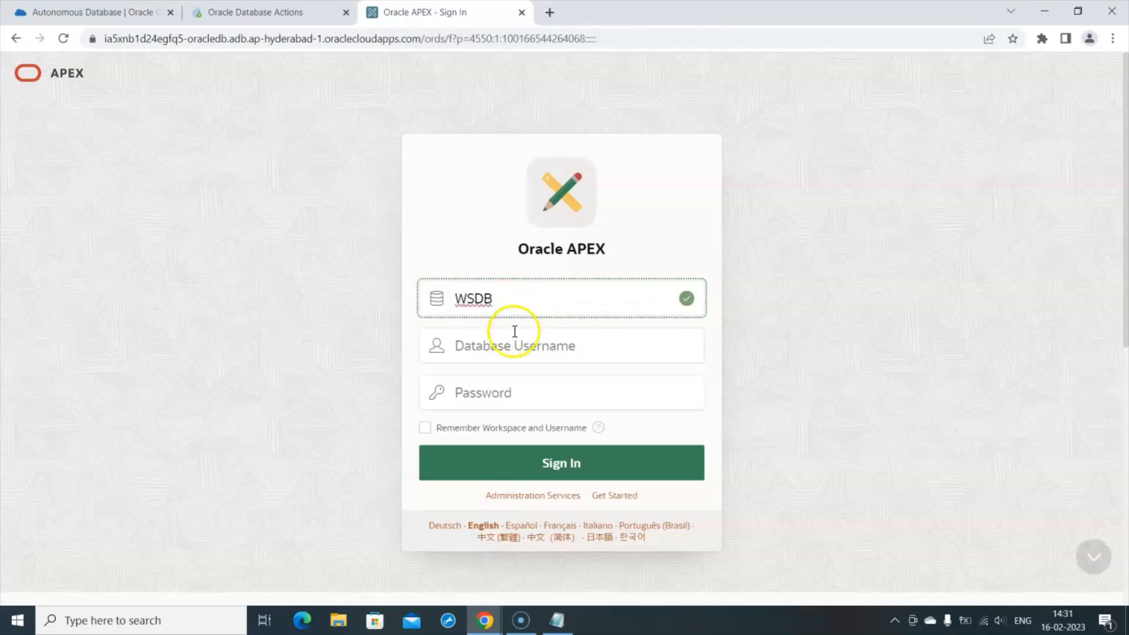
click(503, 350)
text(user1)
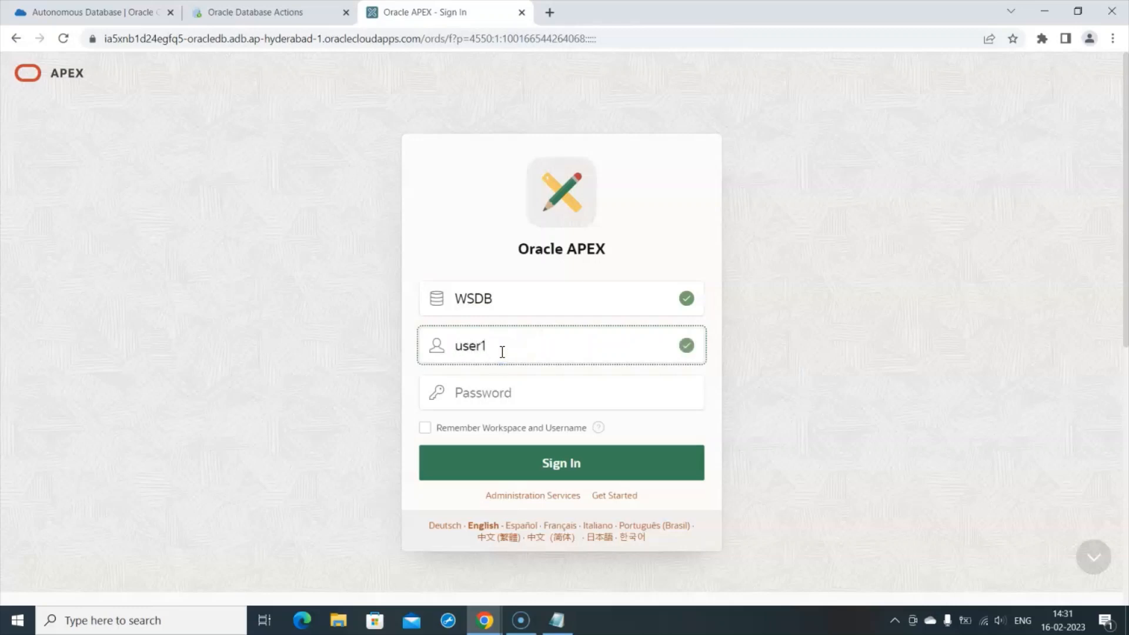
click(479, 391)
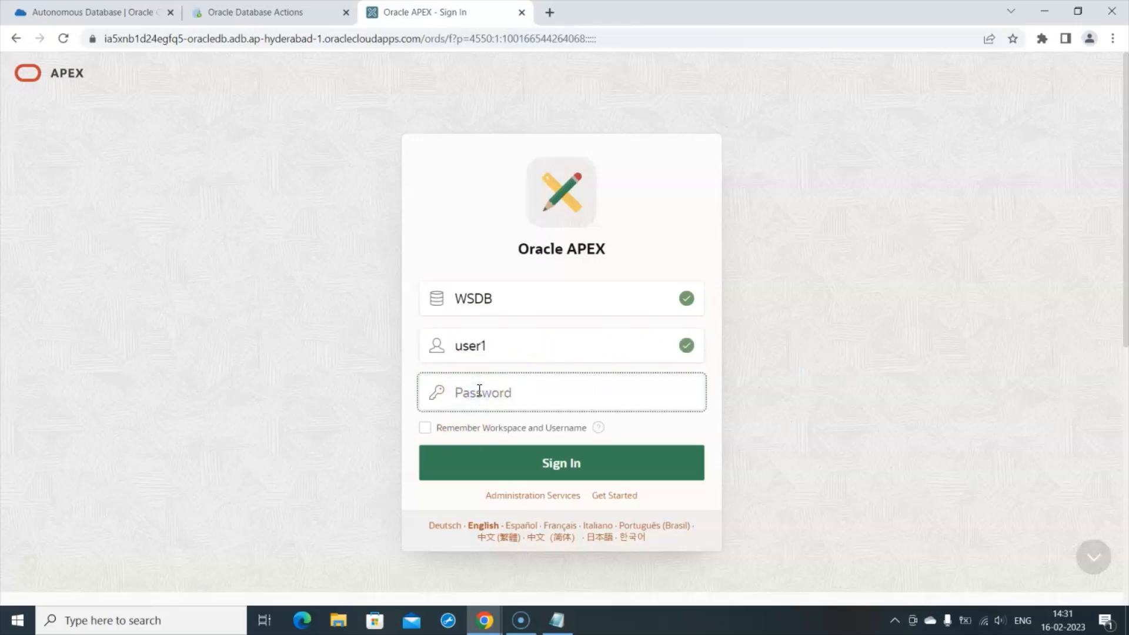
text(••••••••••••)
- Sign in to the WSDB workspace and go to SQL Workshop
click(534, 462)
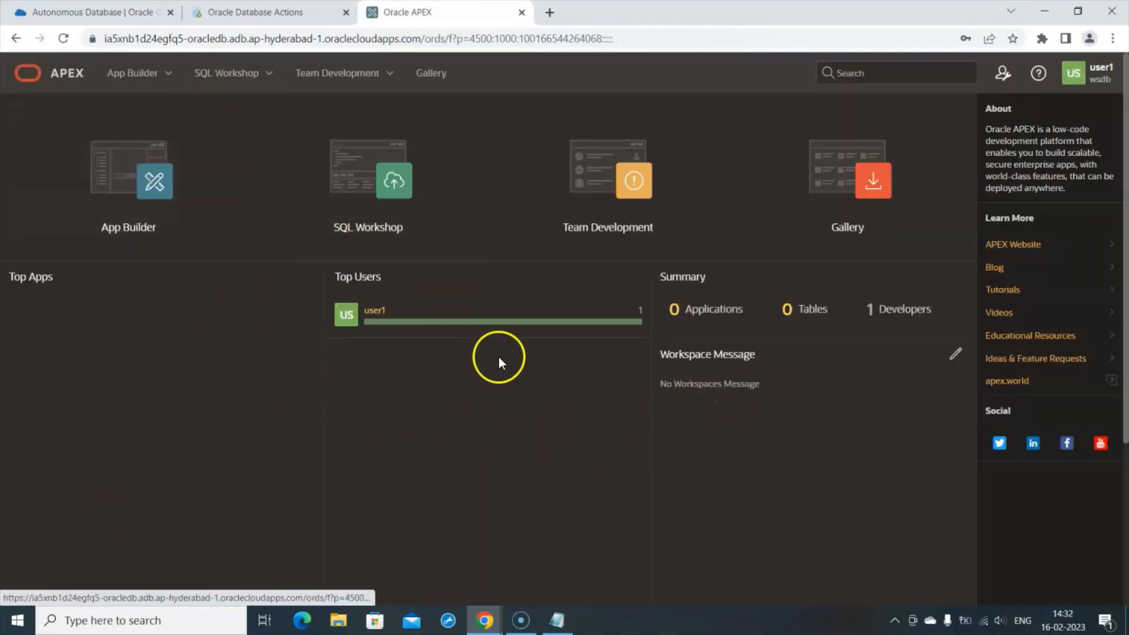
click(240, 80)
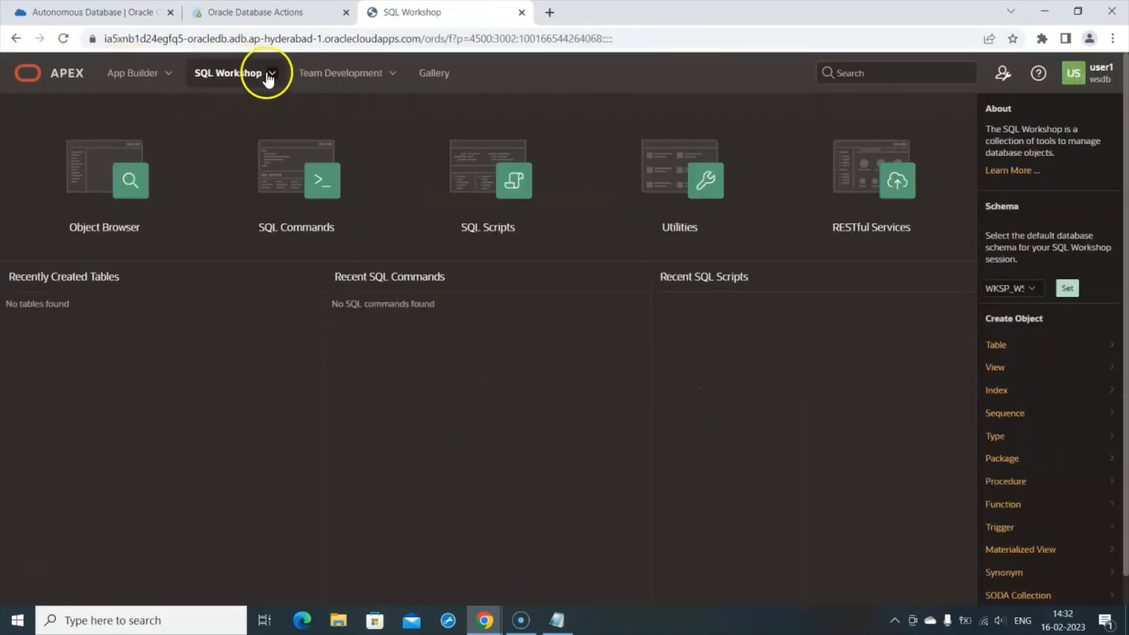
click(134, 183)
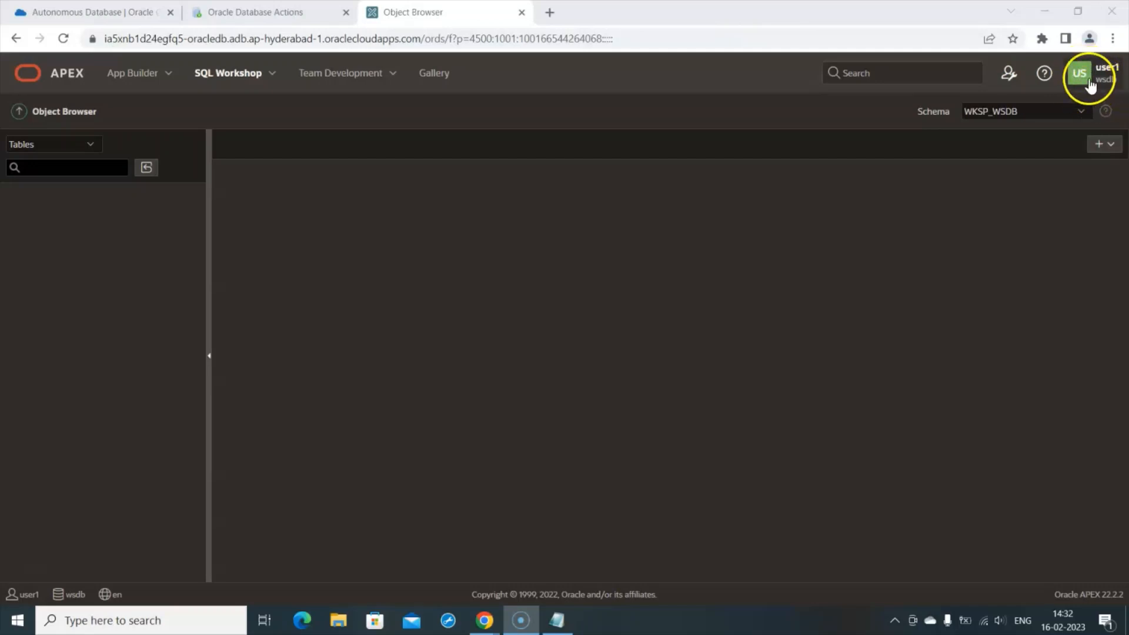
click(1080, 71)
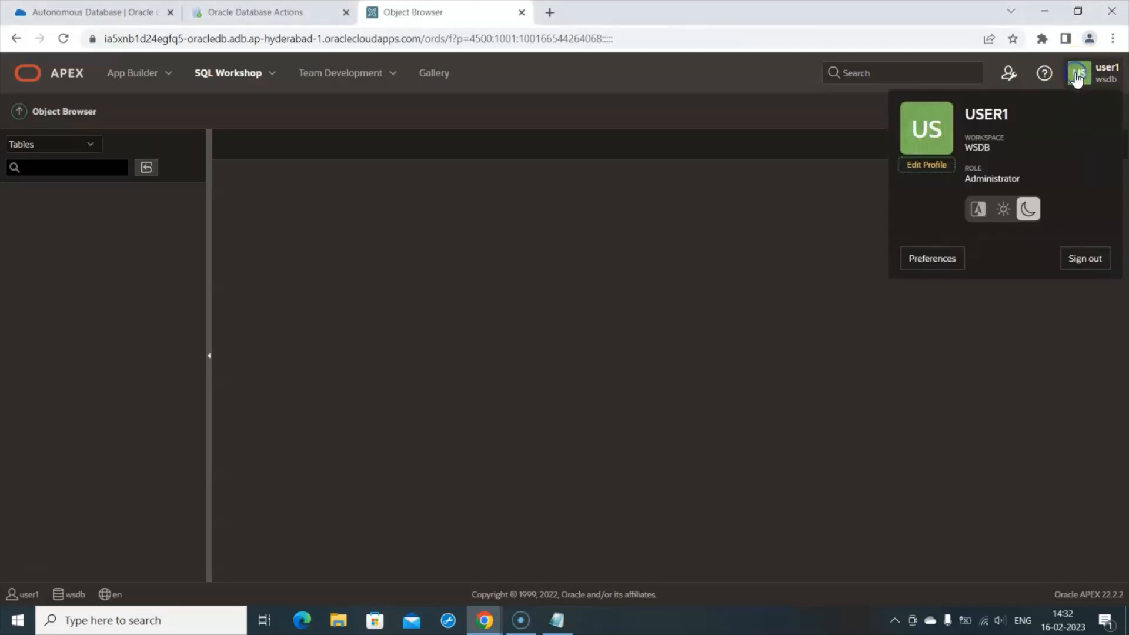
click(1004, 209)
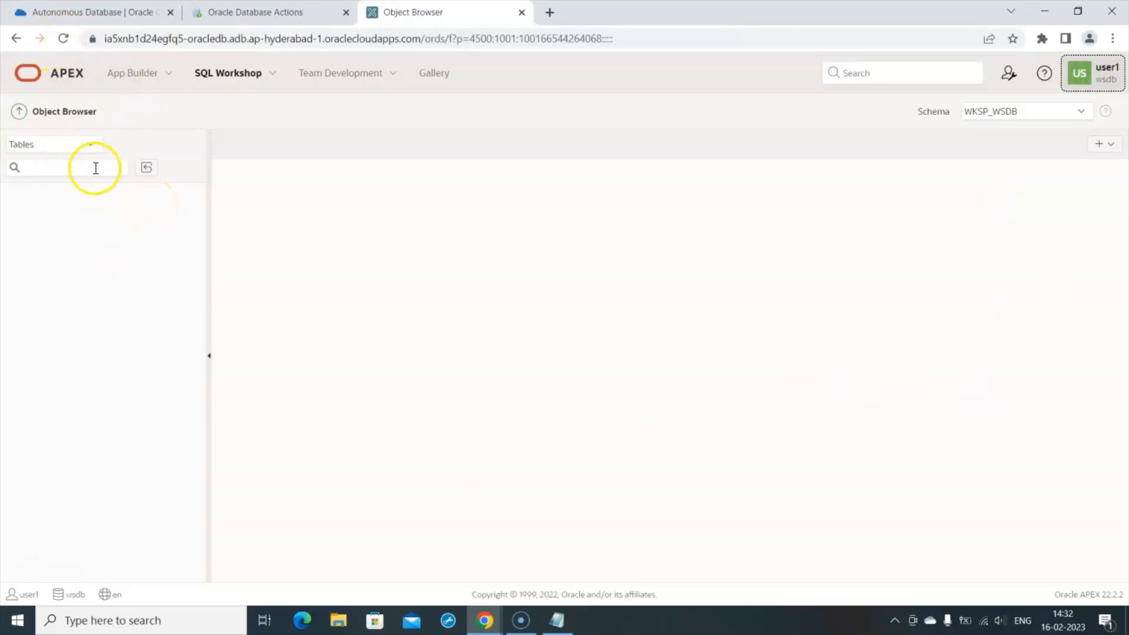
click(87, 147)
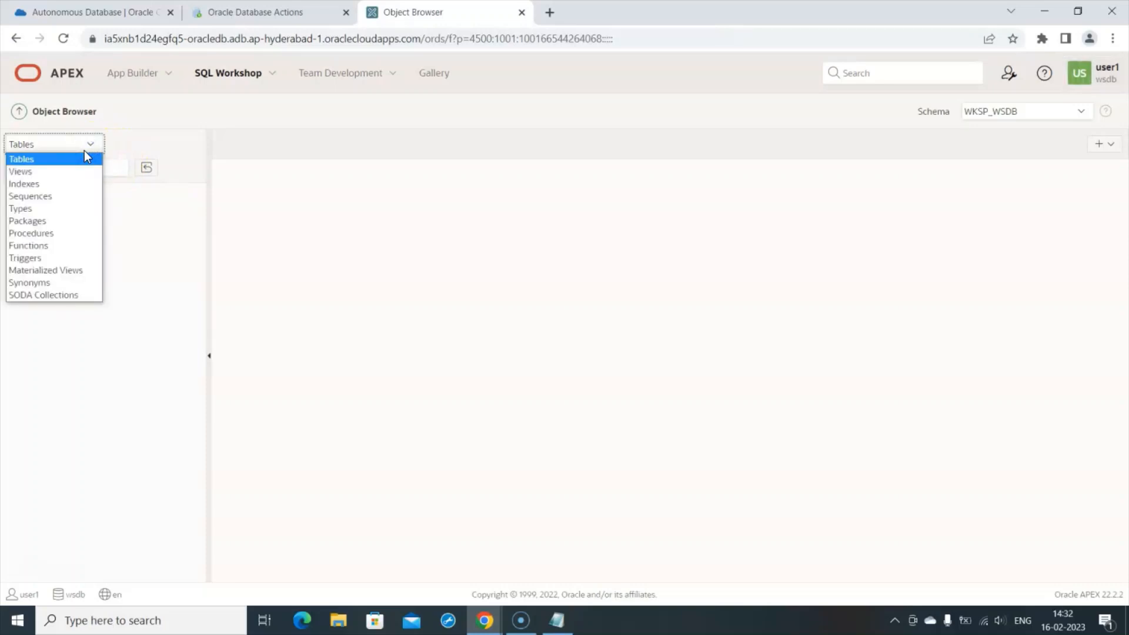
click(84, 151)
click(83, 150)
click(1076, 116)
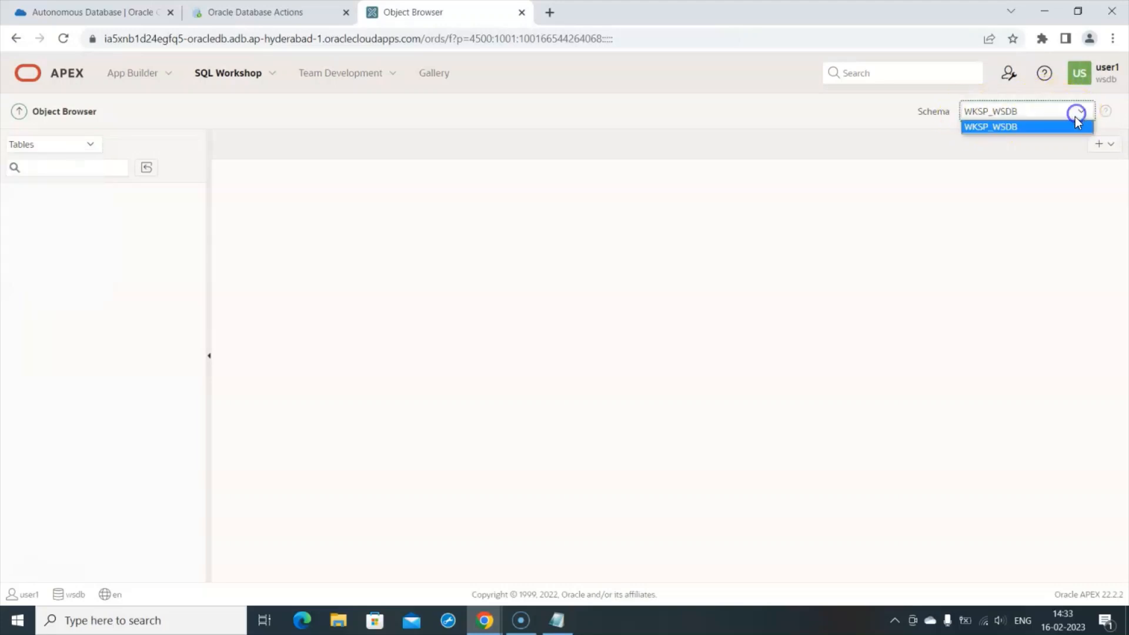
click(1075, 116)
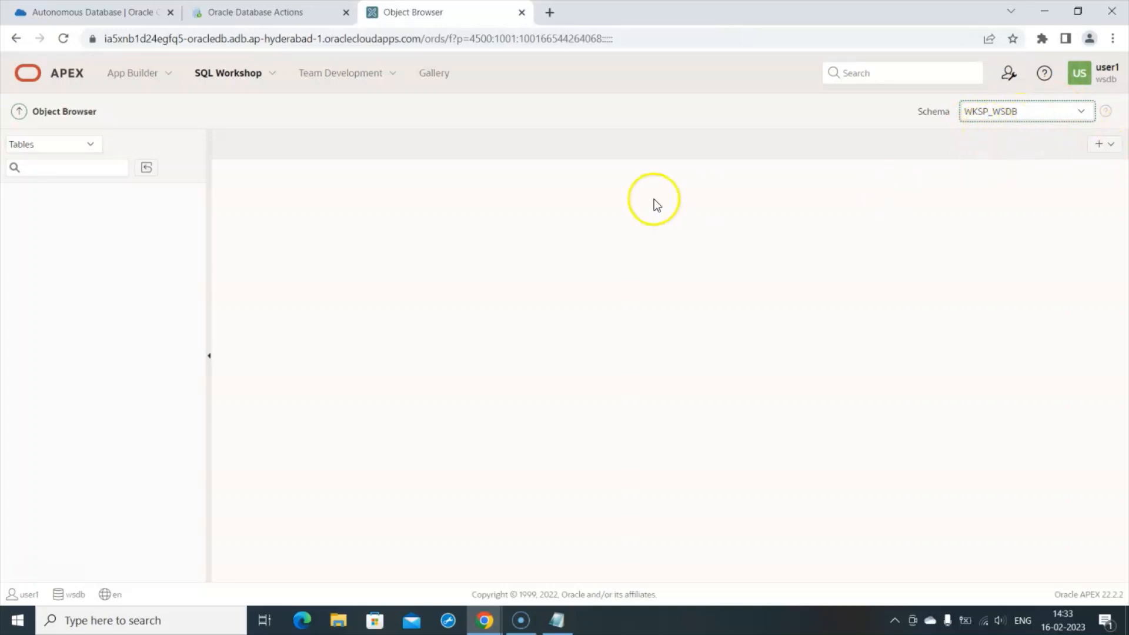
click(259, 75)
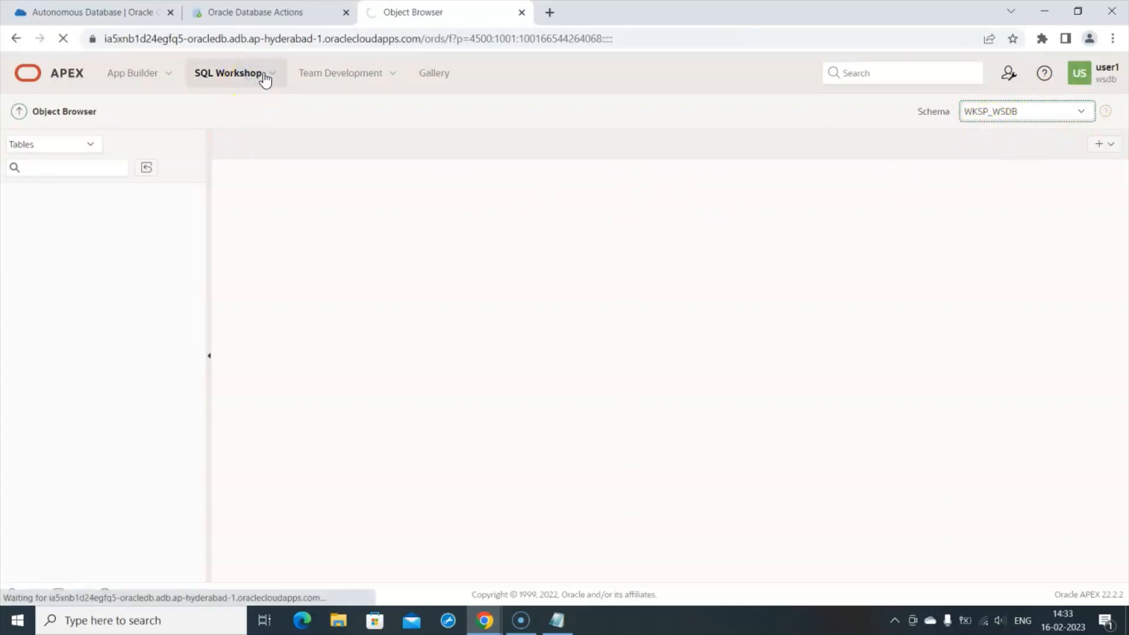
- View Team Development Utilities, then reach Sample Datasets through SQL Workshop's Utilities menu
click(392, 75)
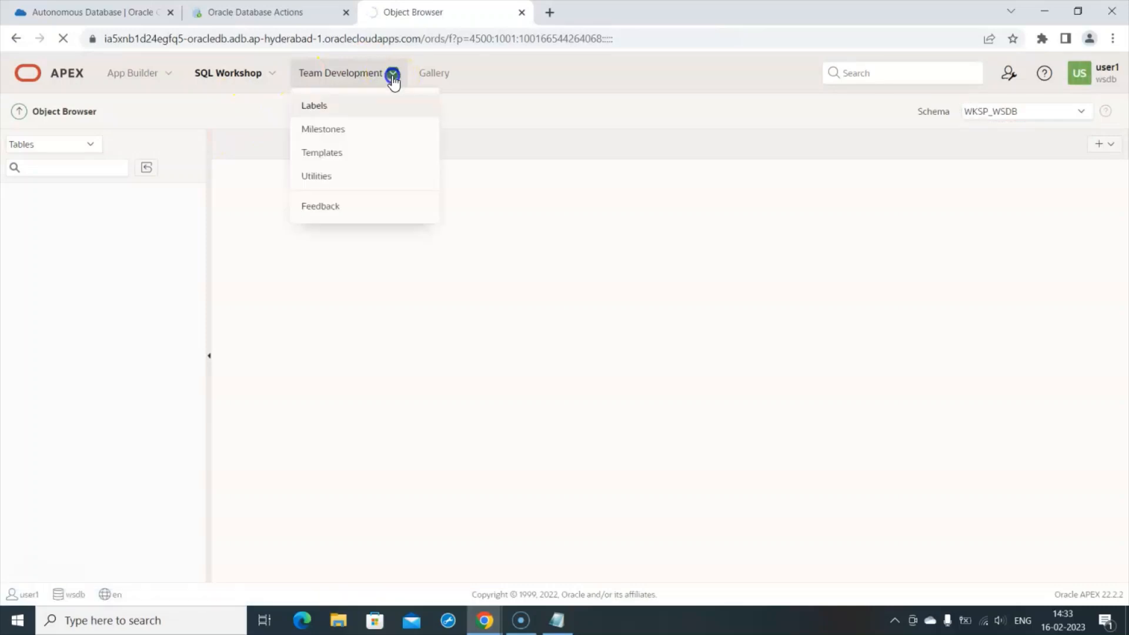
click(341, 178)
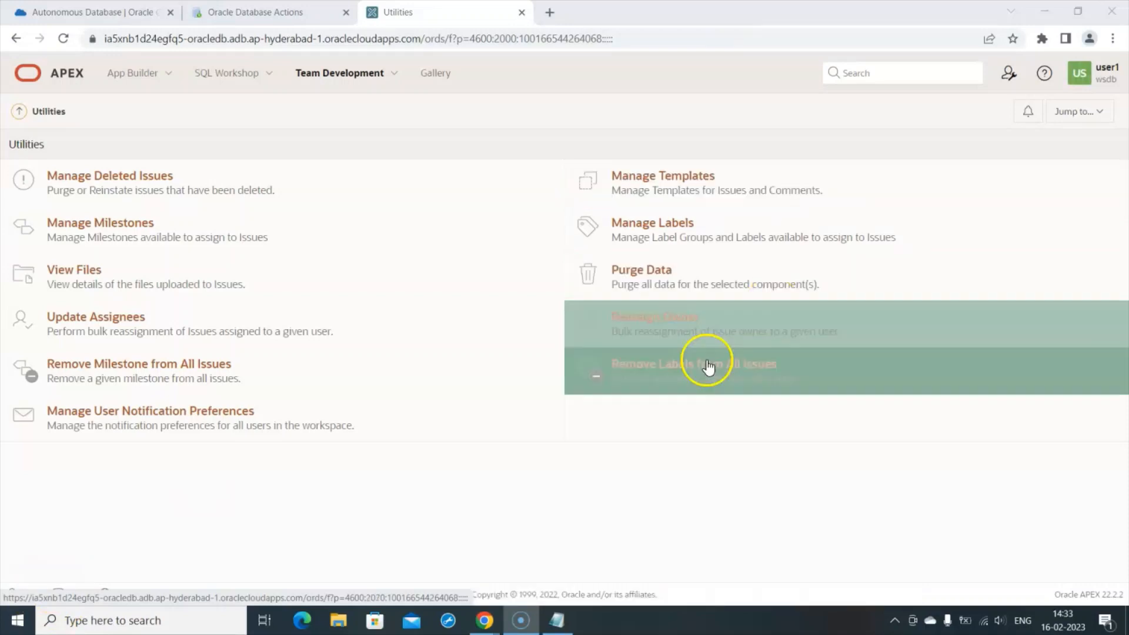
click(270, 71)
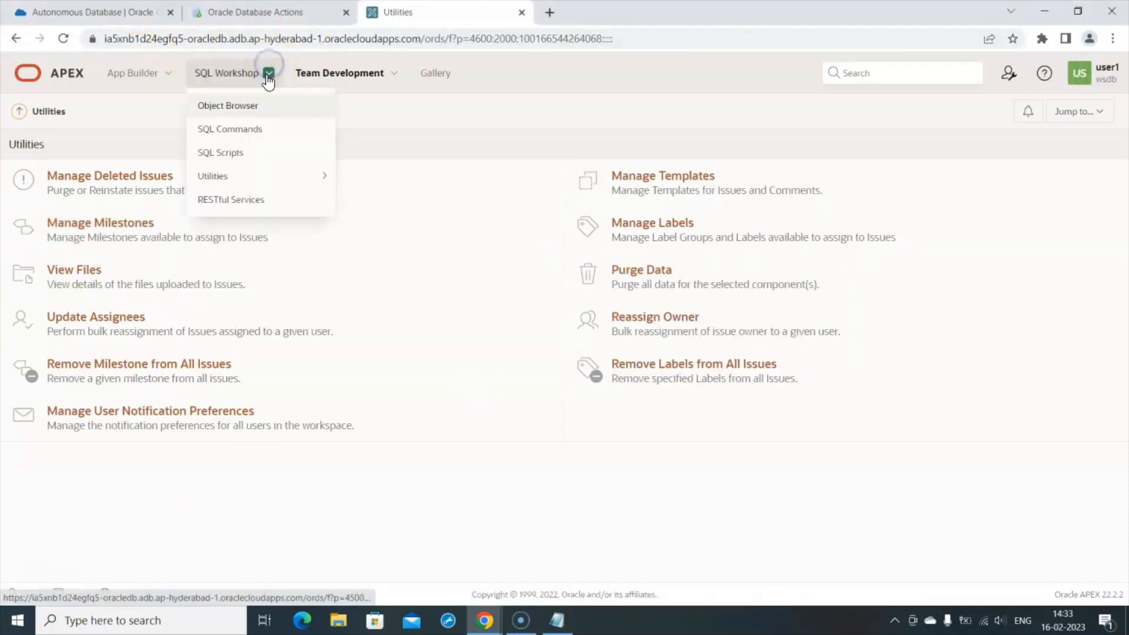
mouse_move(266, 183)
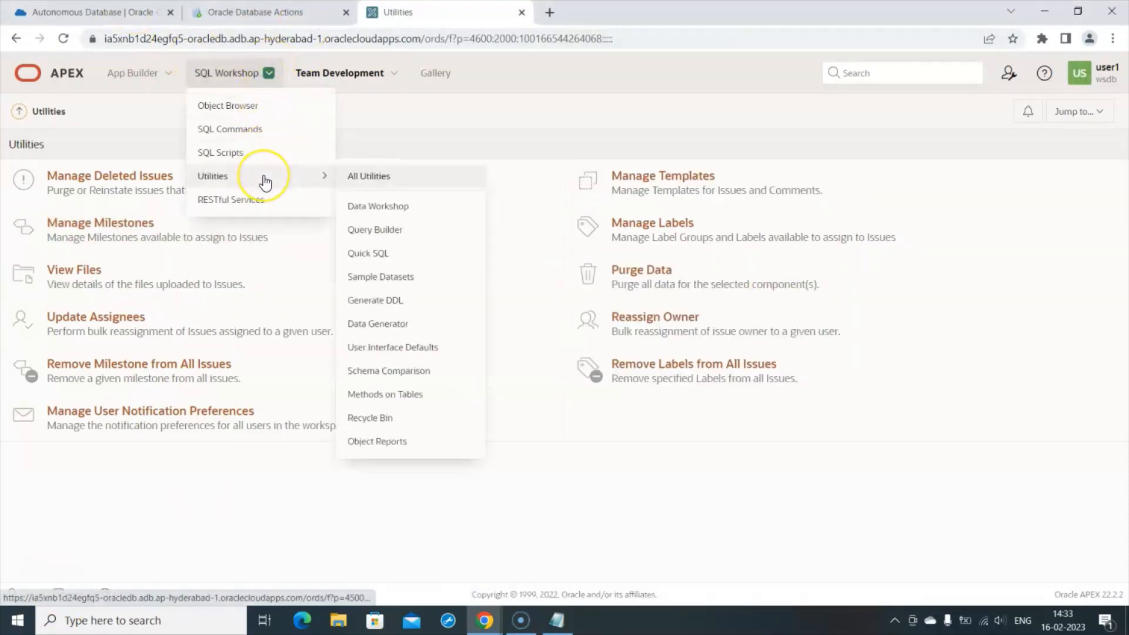
click(353, 89)
click(239, 71)
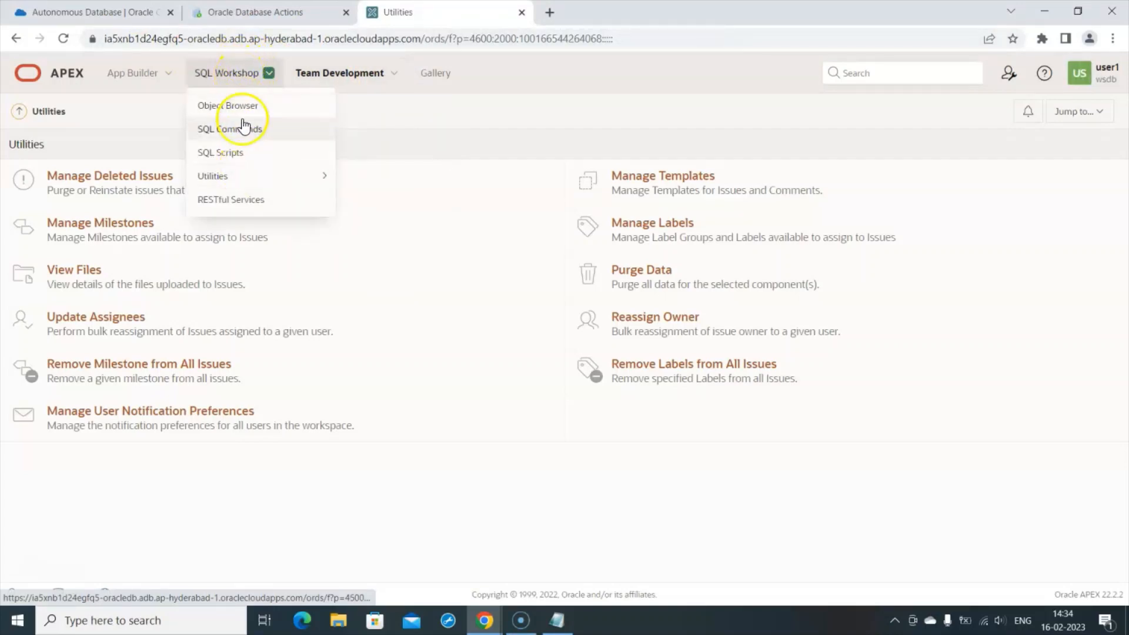
mouse_move(244, 178)
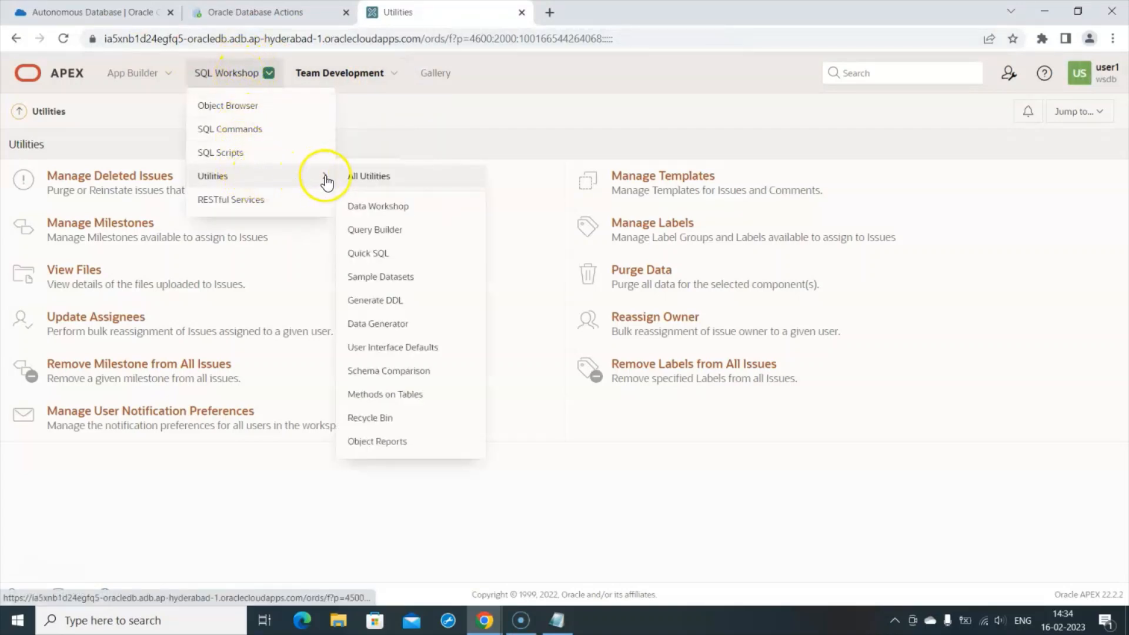
click(379, 278)
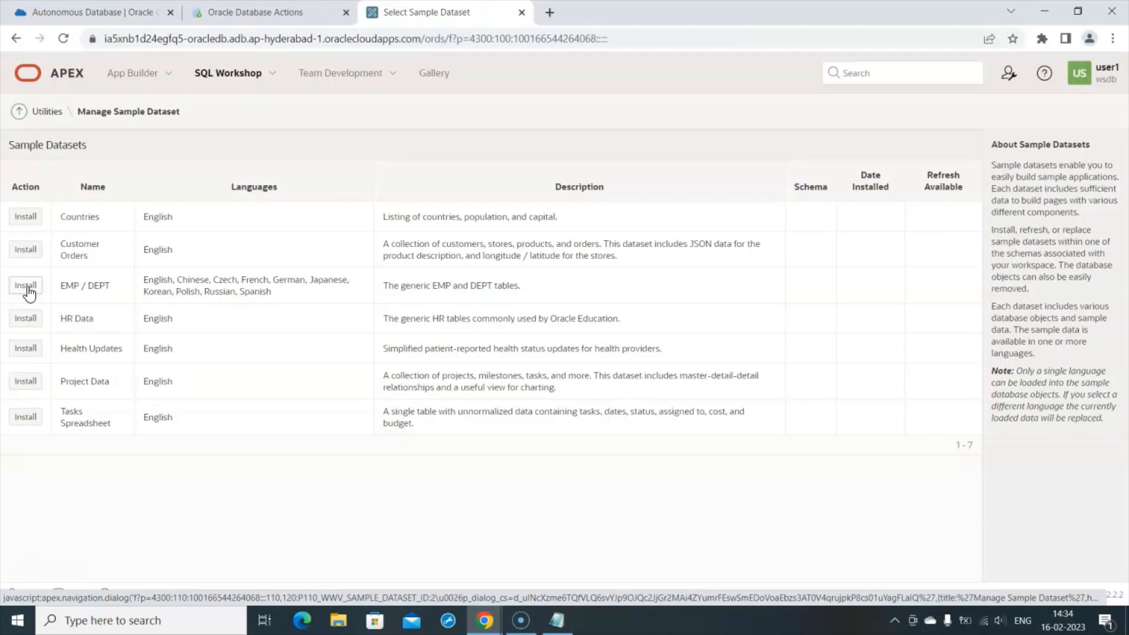
- Install the EMP / DEPT dataset in English into schema WKSP_WSDB and close the results
click(22, 303)
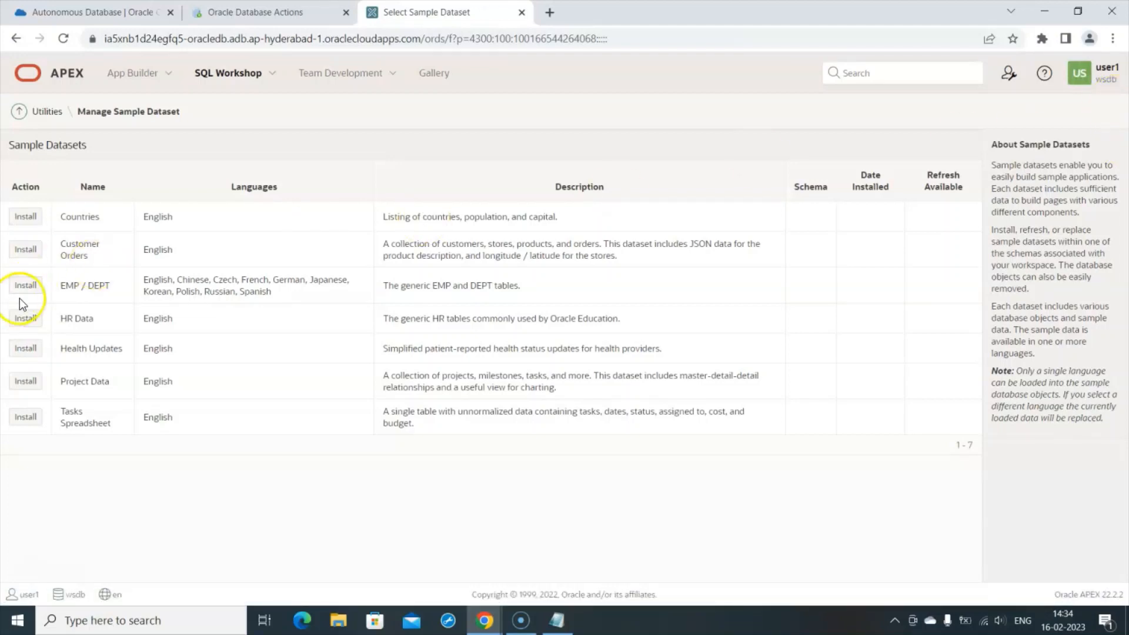
click(28, 288)
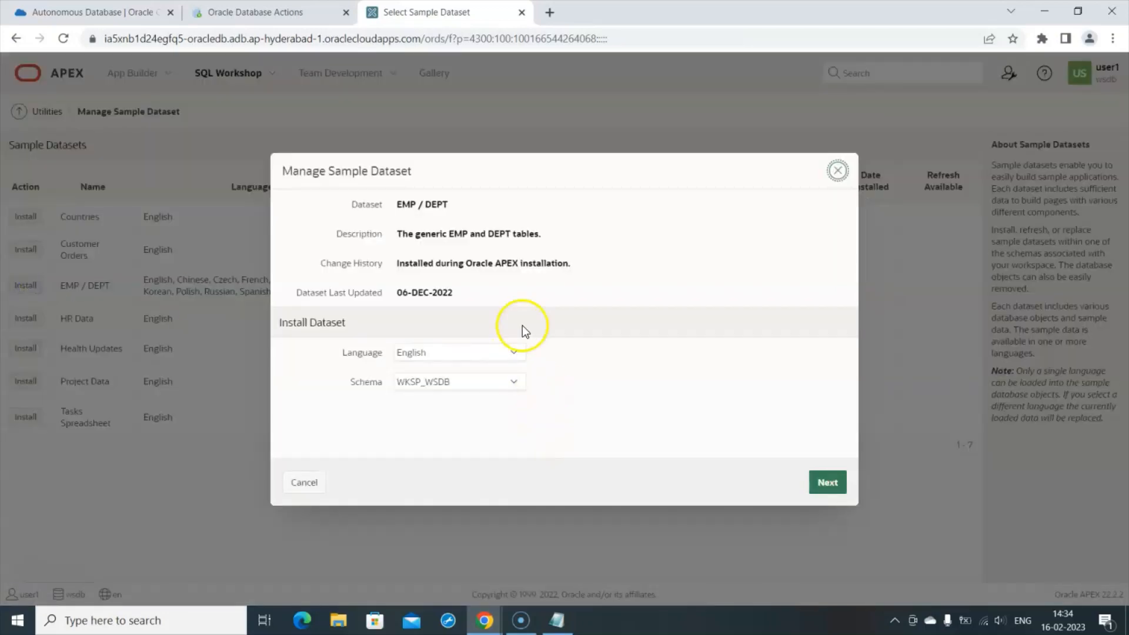
click(830, 484)
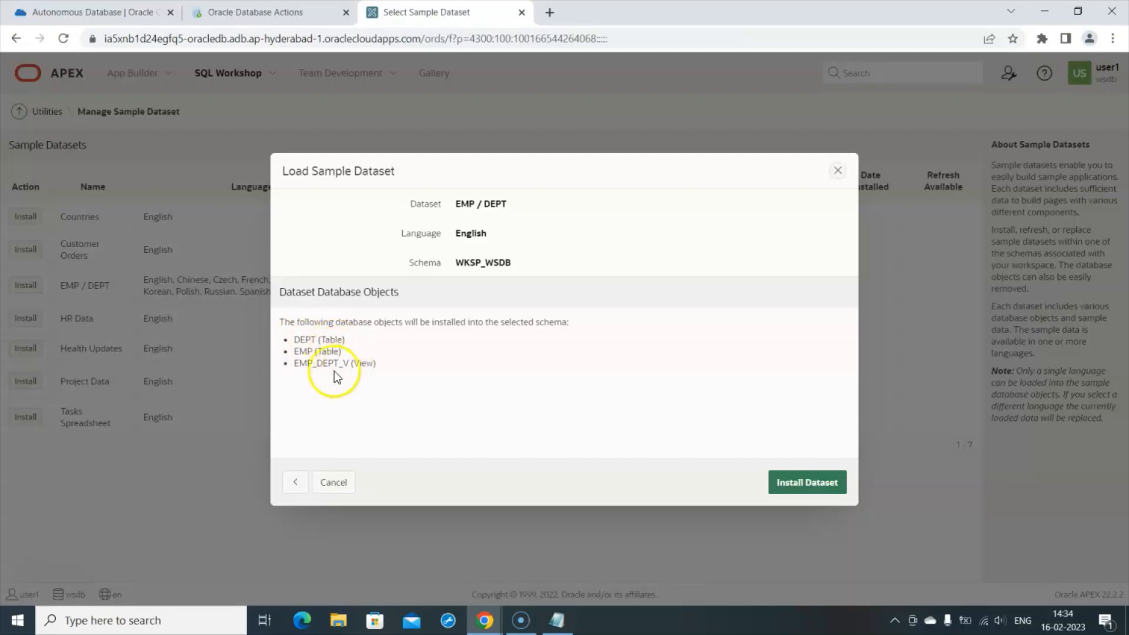
click(820, 481)
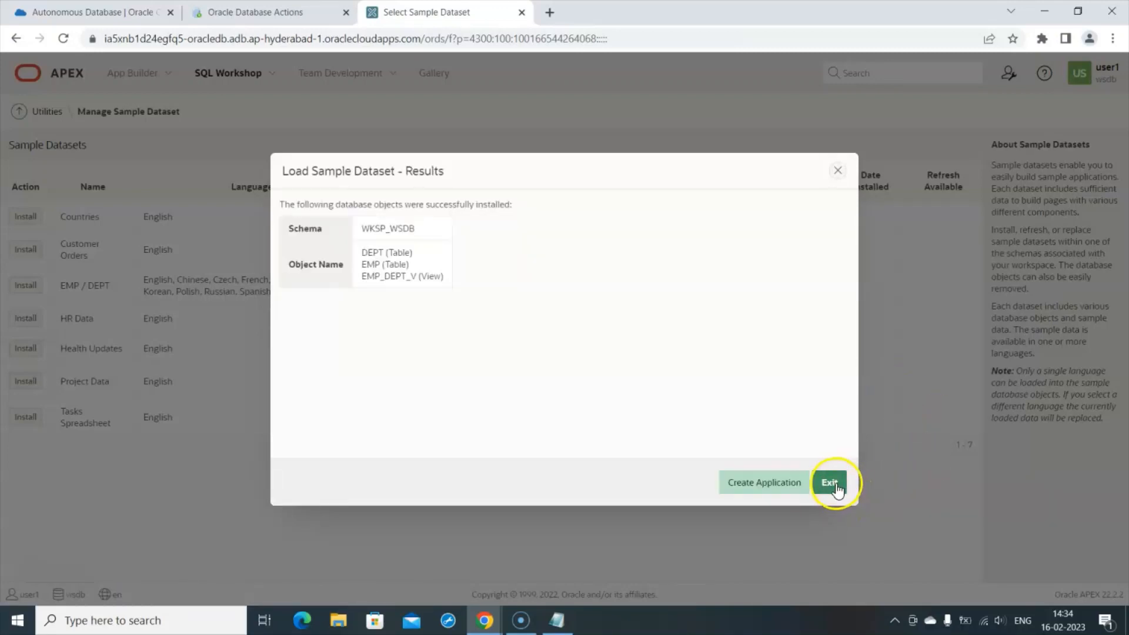
click(835, 486)
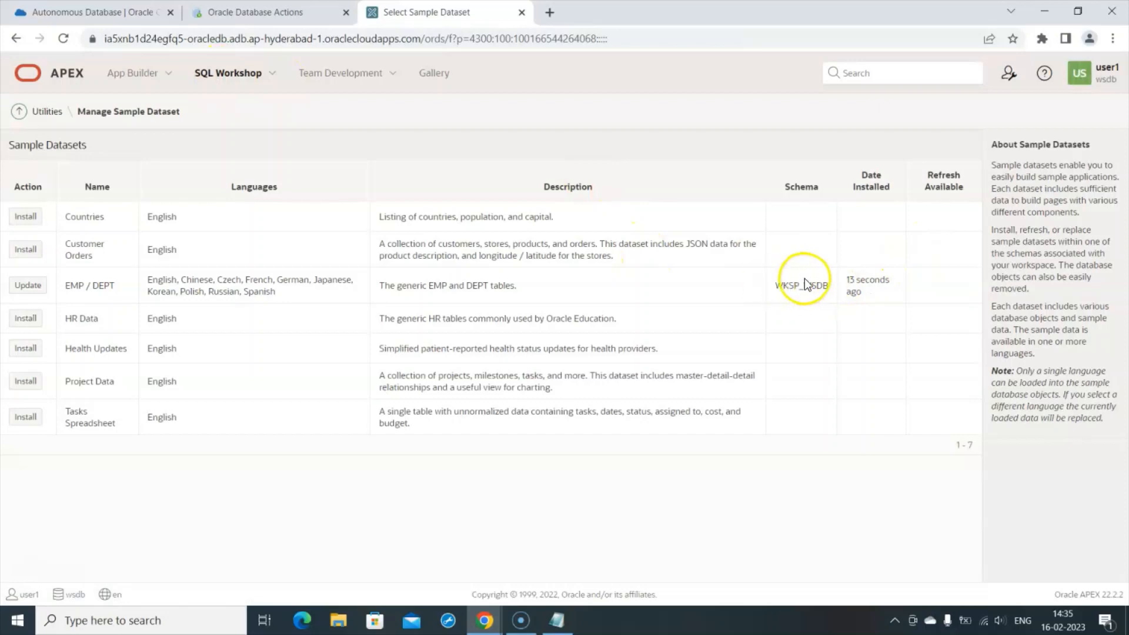
- Open the Object Browser and review the DEPT and EMP table columns
click(228, 76)
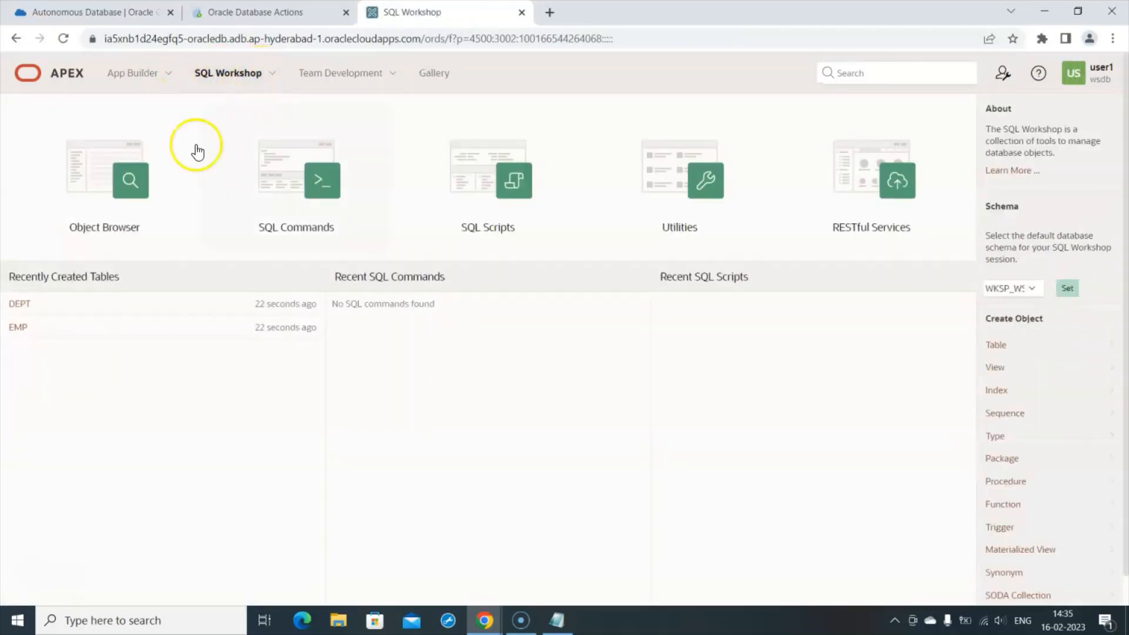
click(111, 191)
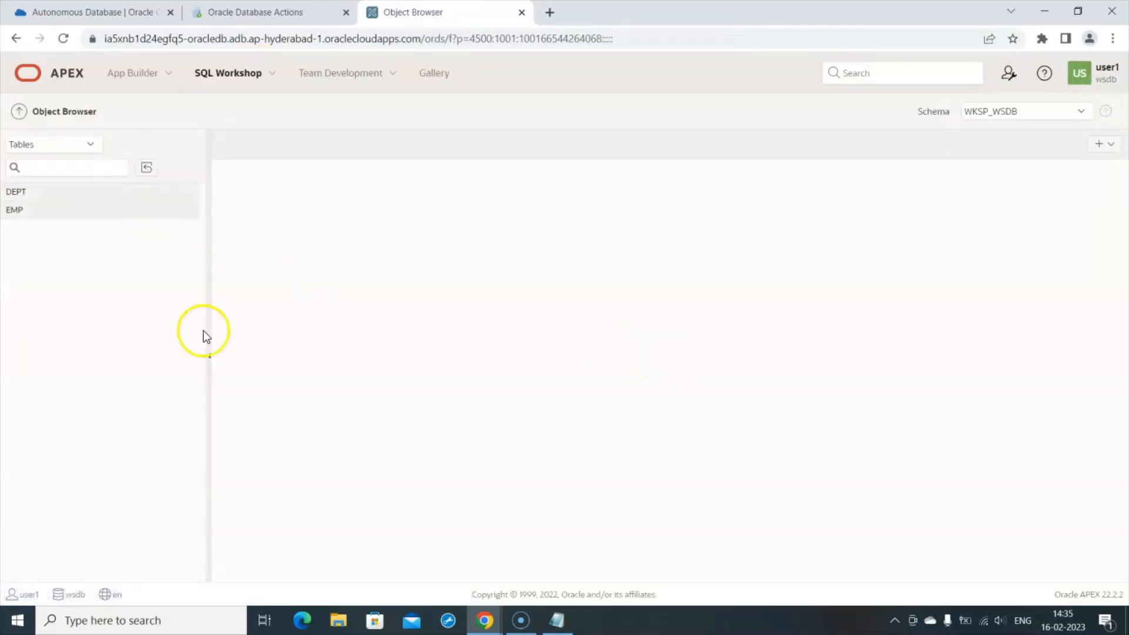
click(18, 191)
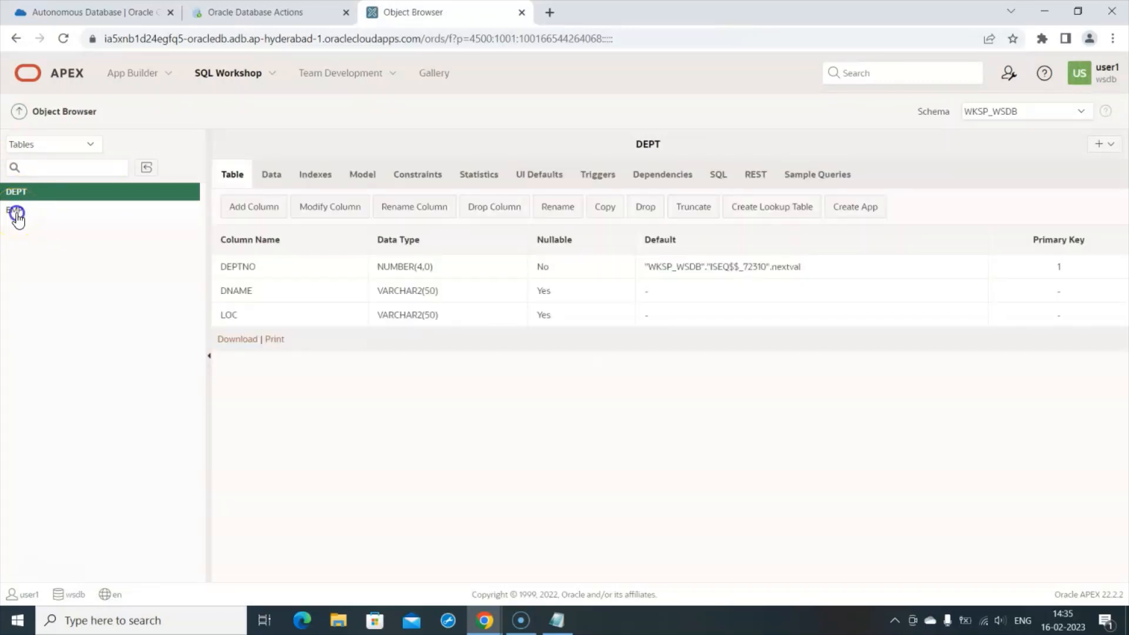
click(16, 211)
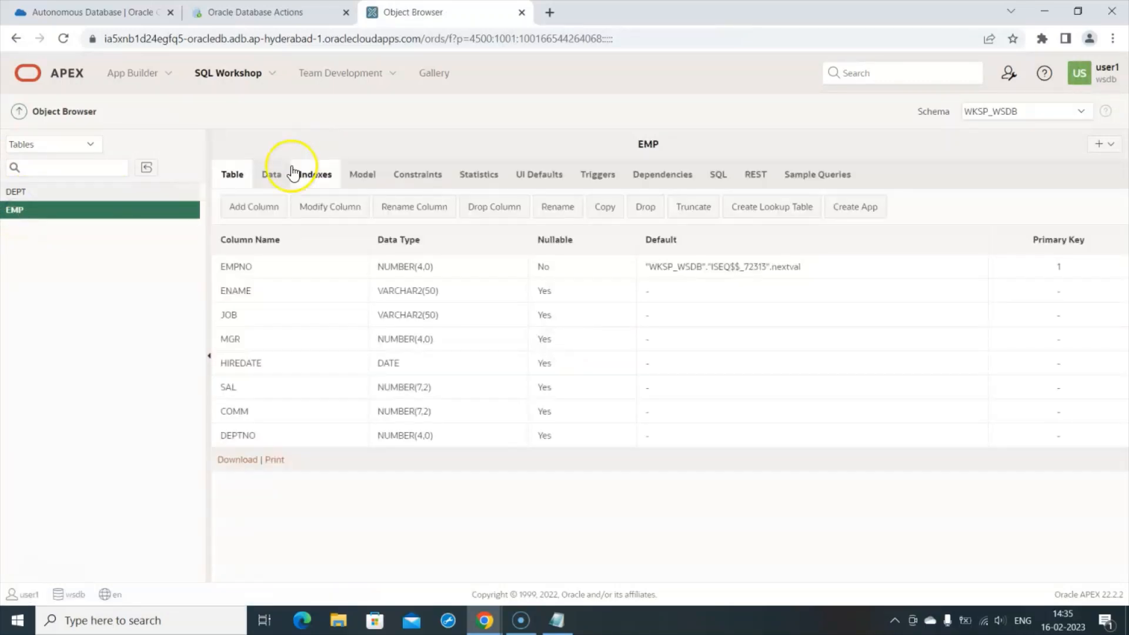
- Browse the employee rows in EMP, then show DEPT's four department rows
click(273, 174)
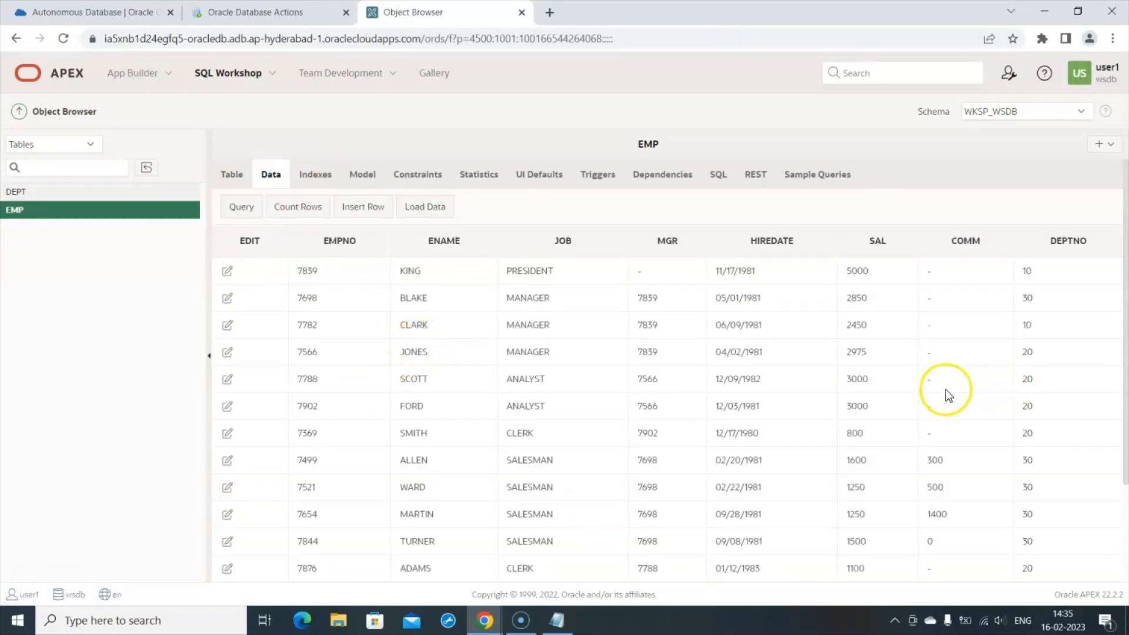
scroll(945, 363, down, 3)
scroll(1004, 354, up, 3)
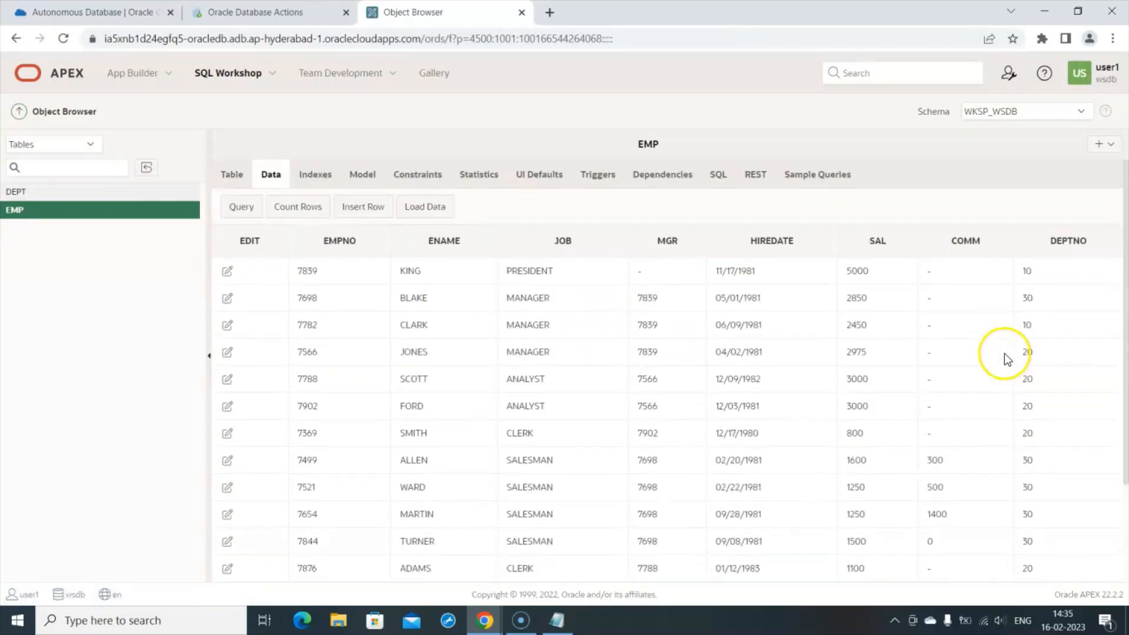
scroll(1005, 354, down, 3)
scroll(1005, 354, up, 3)
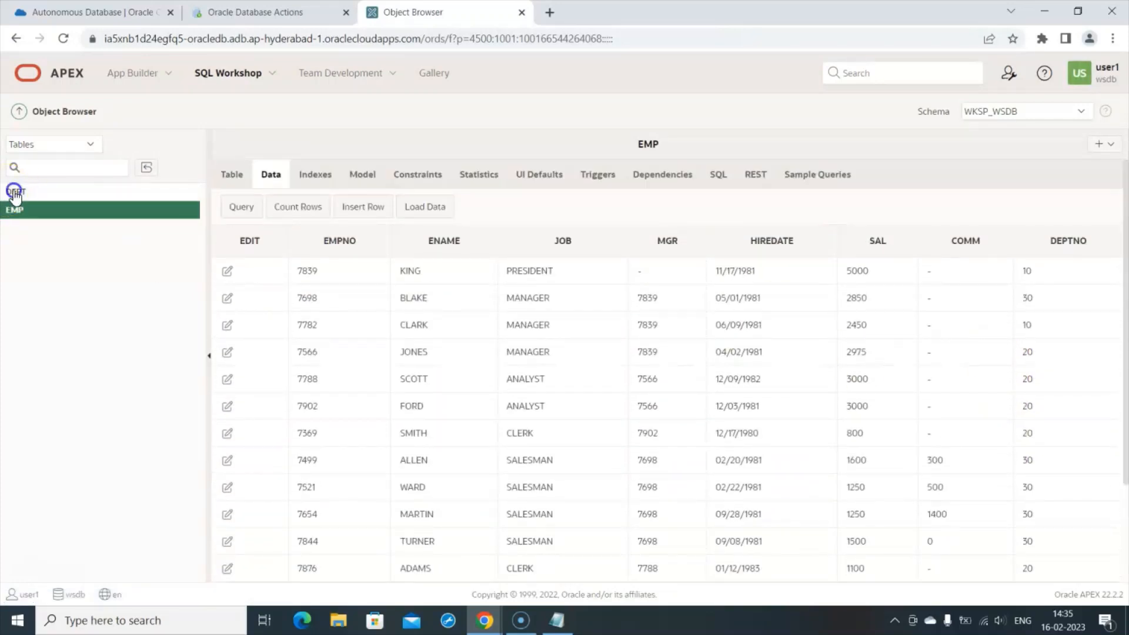
click(15, 192)
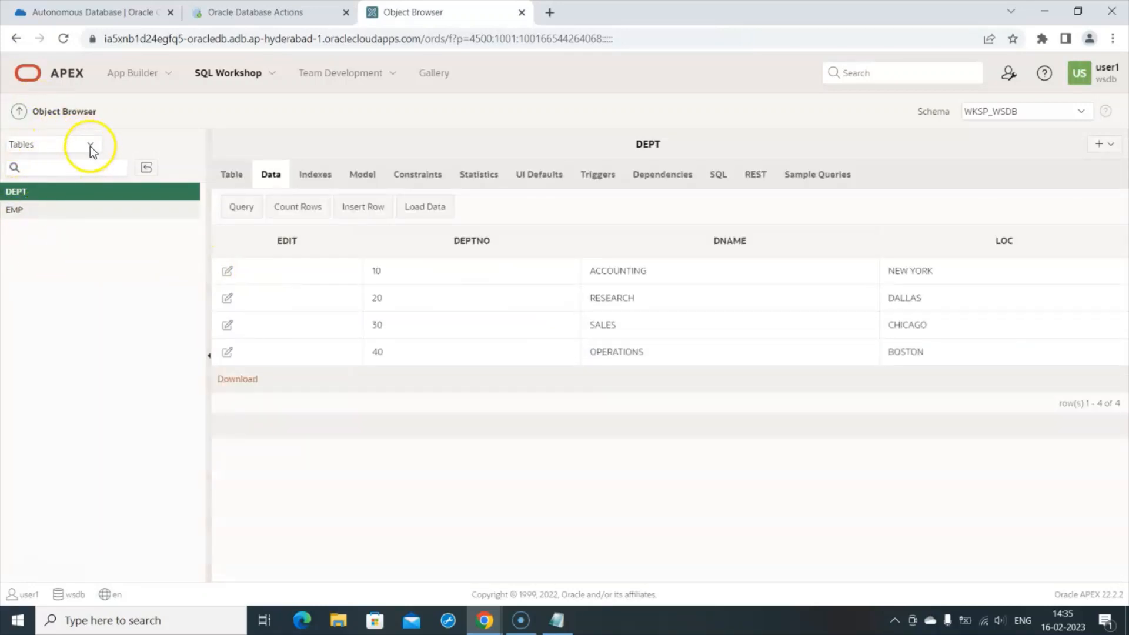
click(90, 145)
- List views instead of tables and inspect EMP_DEPT_V's ten columns and source code
click(28, 170)
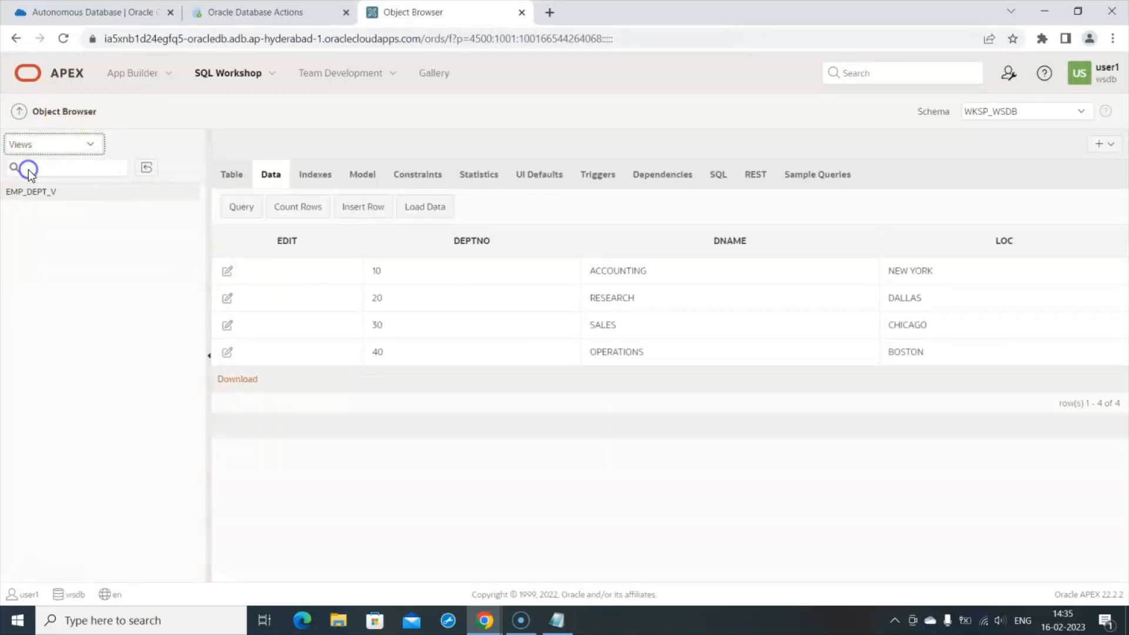
click(53, 197)
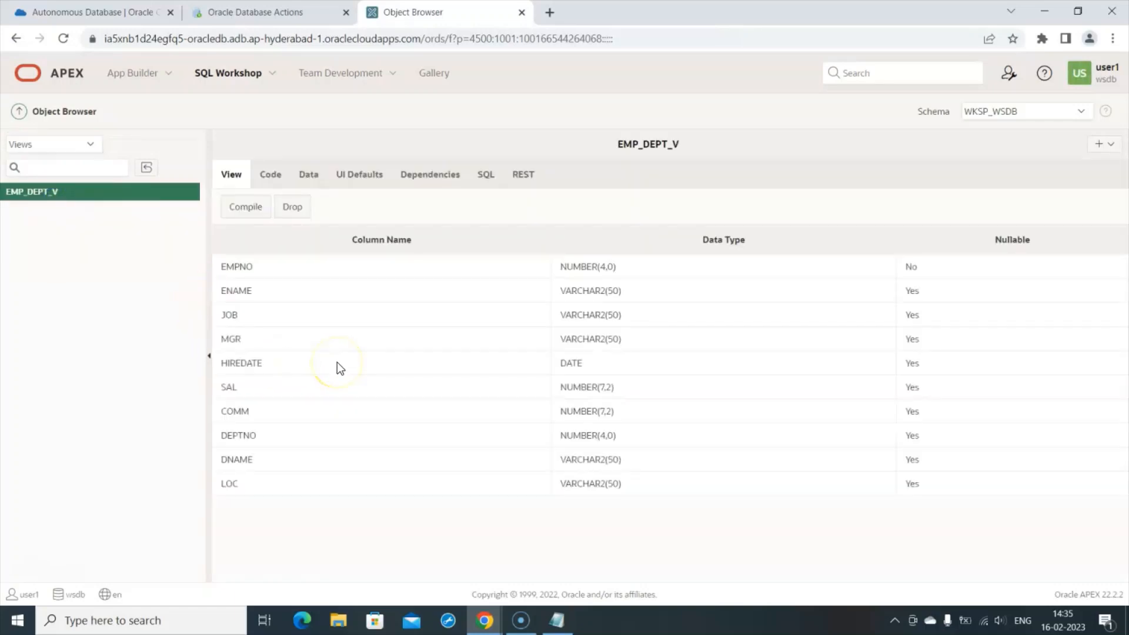
click(270, 174)
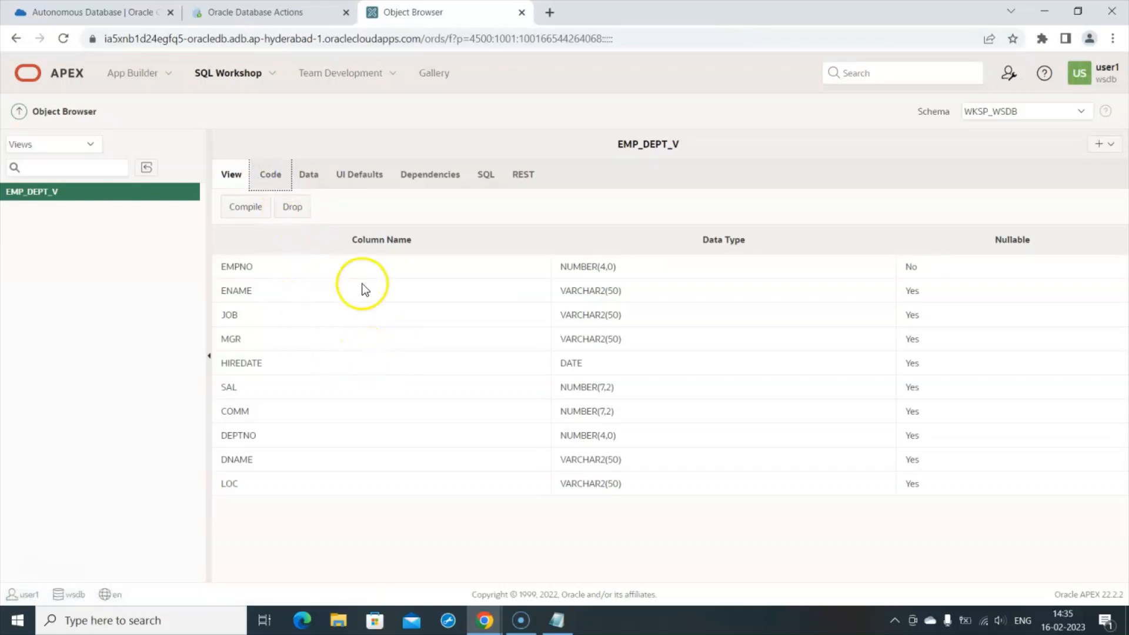
click(268, 175)
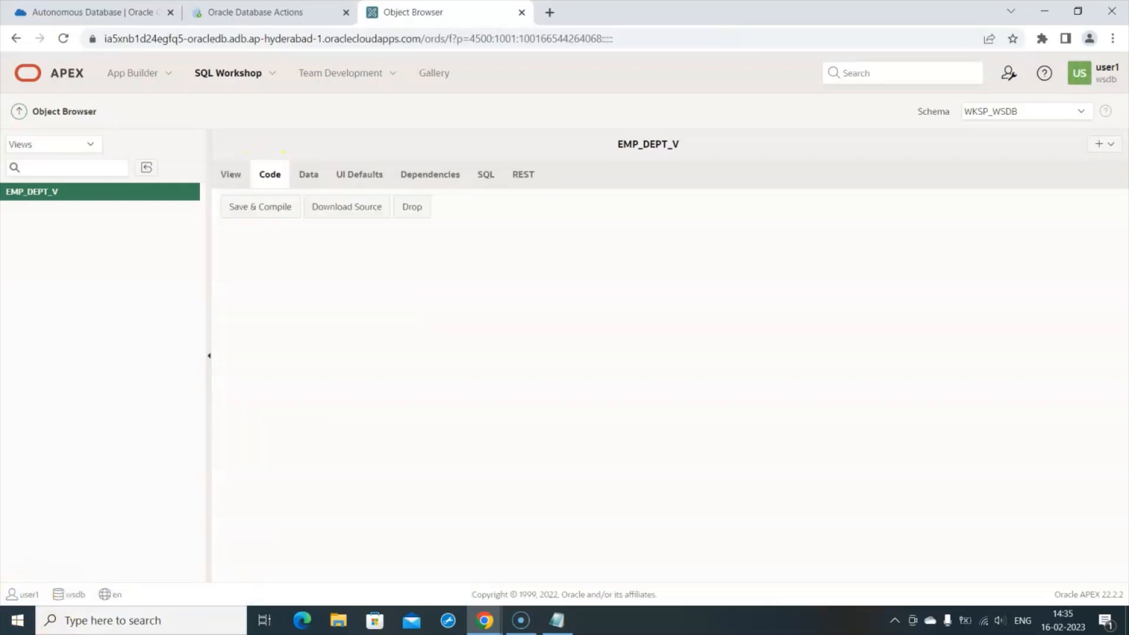